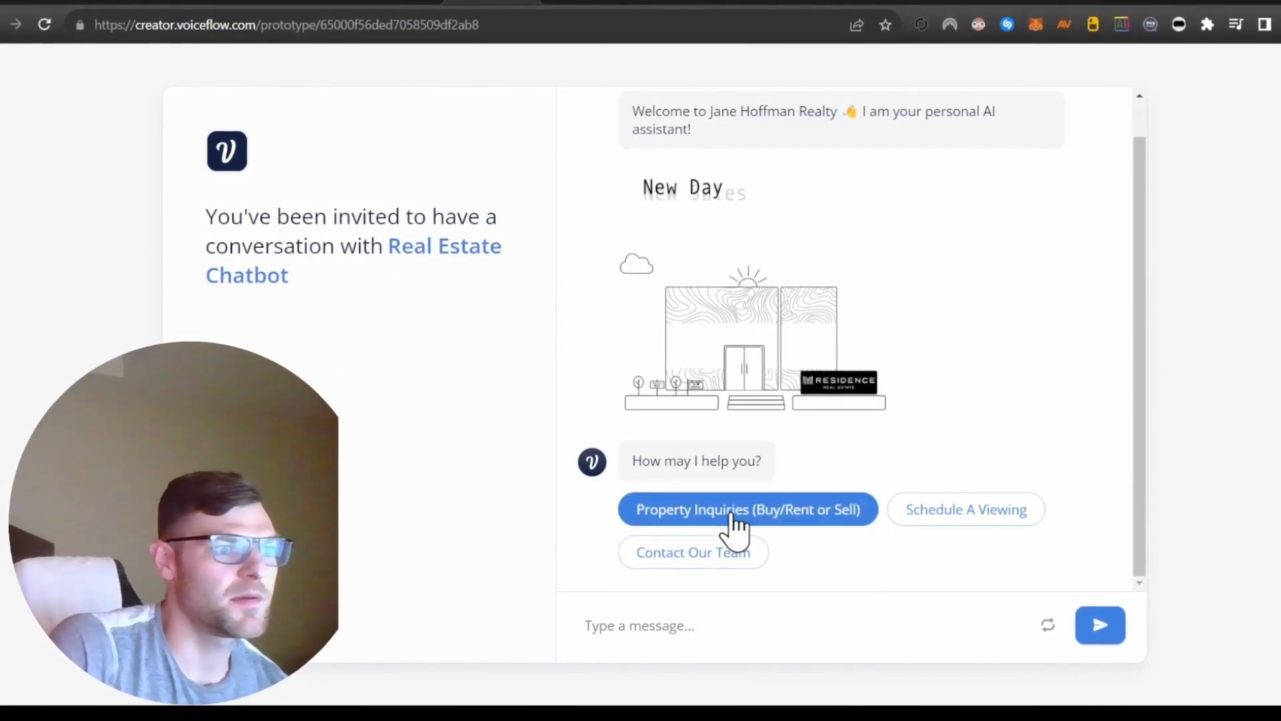
Answer the chatbot with Property Inquiries, Buy, House, Lower Mission, a $1,000,000 - $2,000,000 budget and the immediate timeline within the next month.
{"action": "left_click", "coordinate": [733, 527]}
{"action": "left_click", "coordinate": [650, 554]}
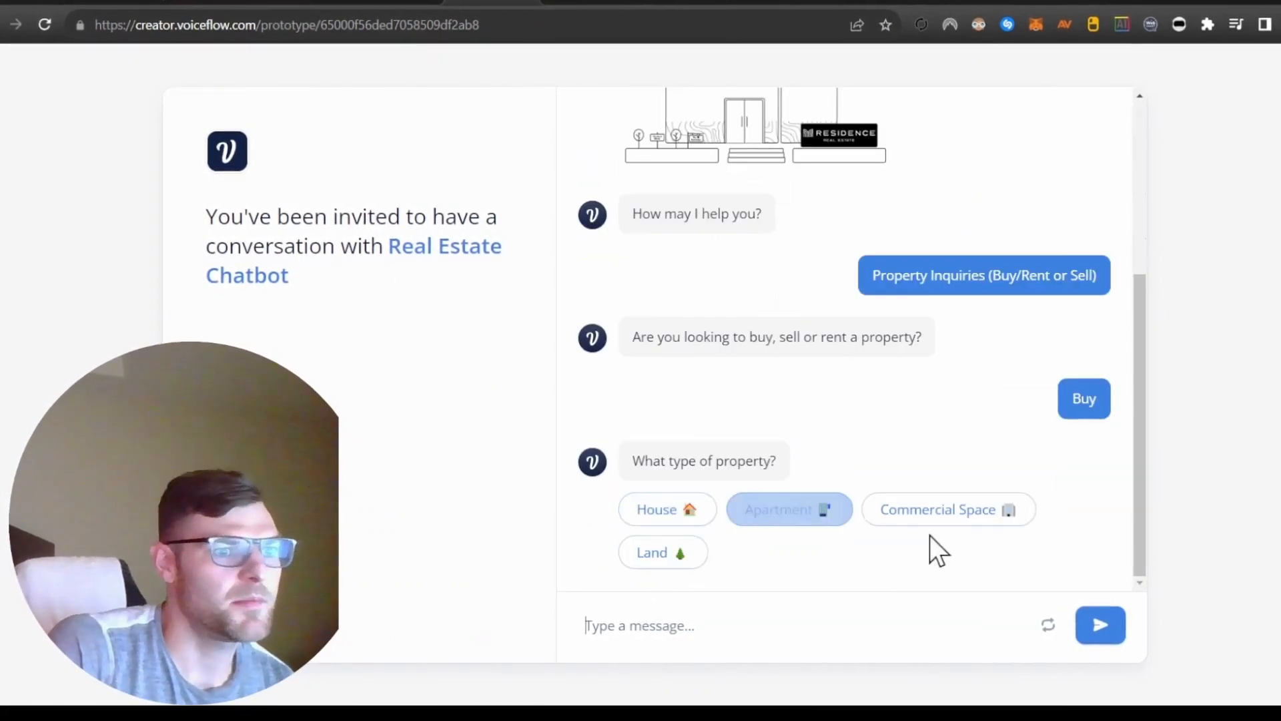
{"action": "left_click", "coordinate": [651, 518]}
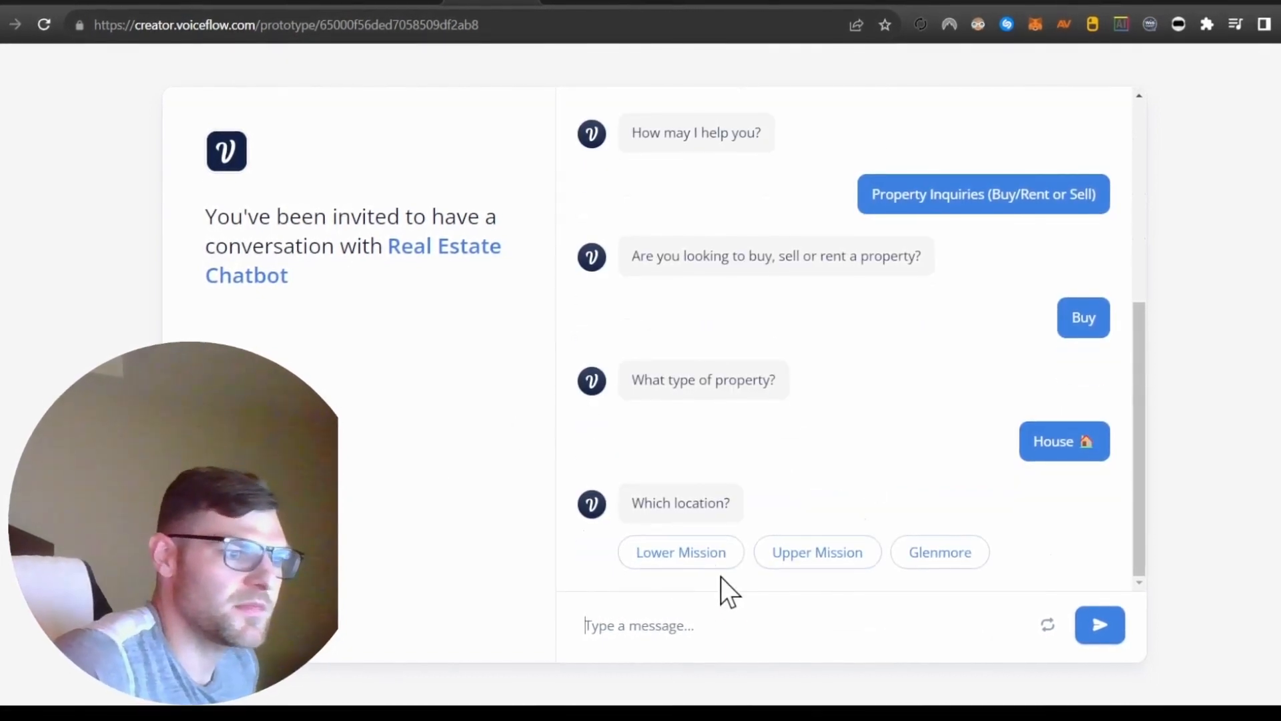
{"action": "left_click", "coordinate": [711, 559]}
{"action": "left_click", "coordinate": [727, 553]}
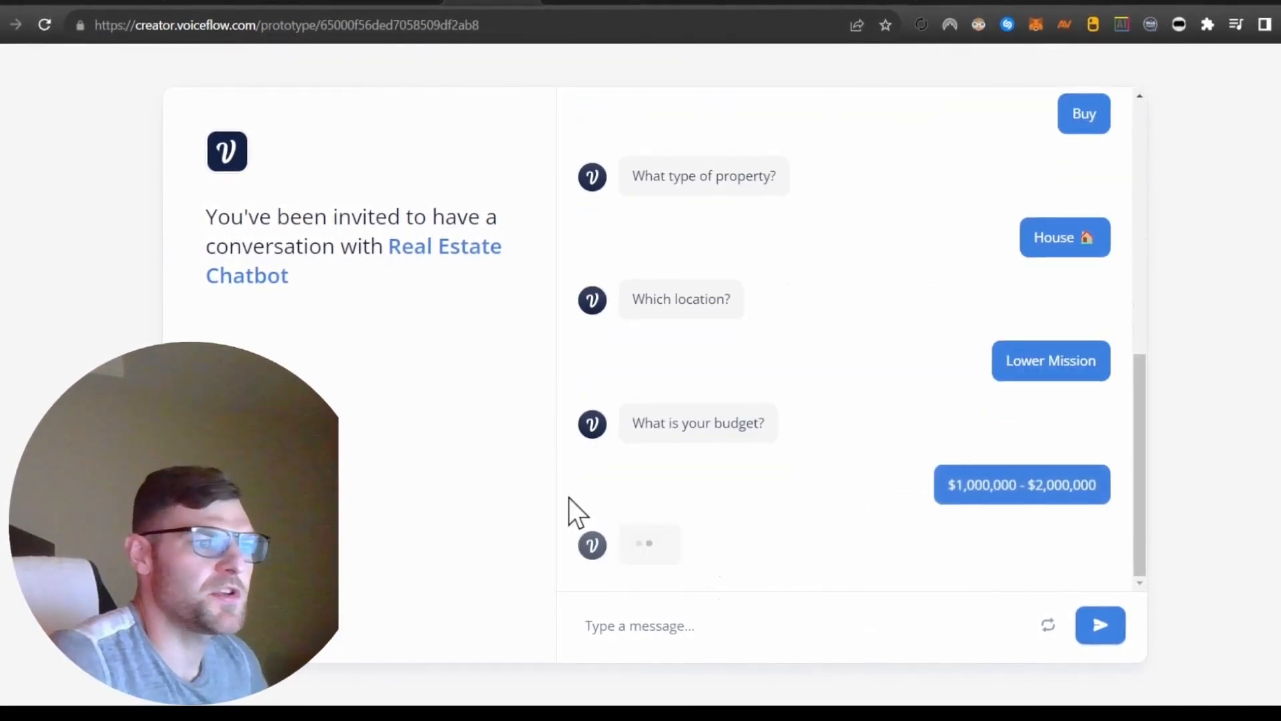
{"action": "left_click", "coordinate": [699, 512]}
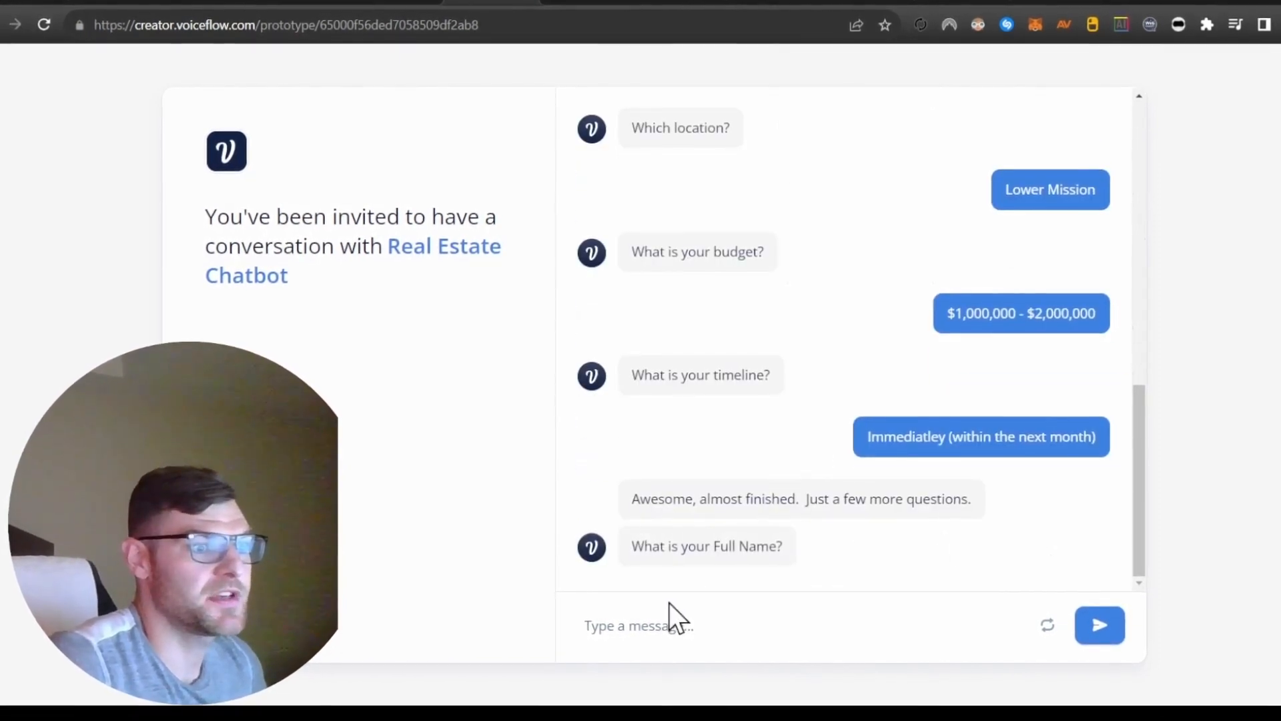
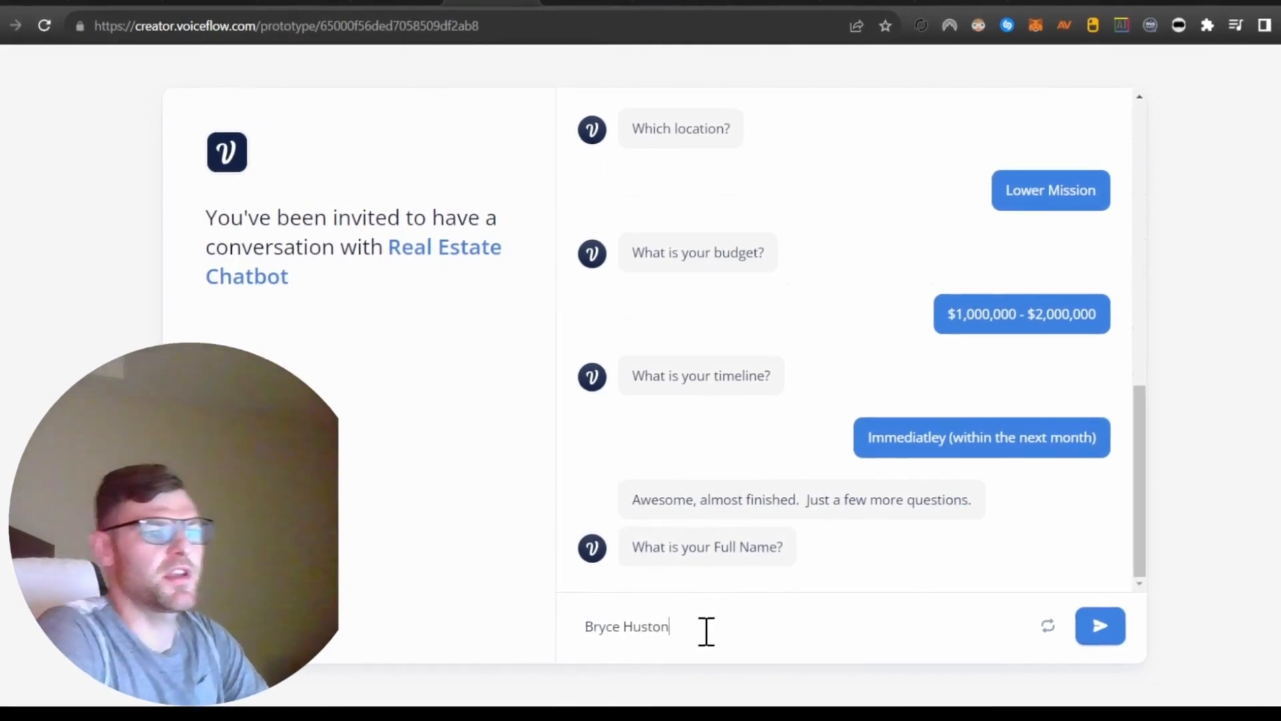
Submit the lead's full name, email address and phone number in the chatbot conversation.
{"action": "key", "text": "Return"}
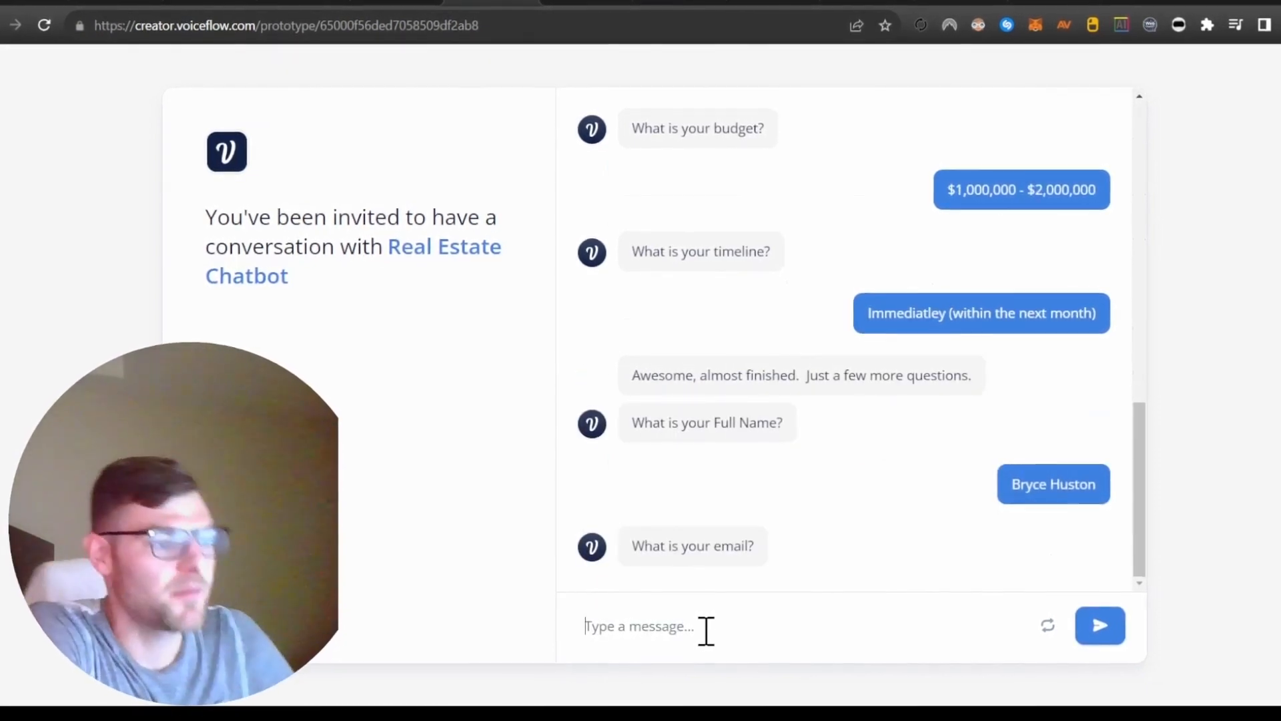
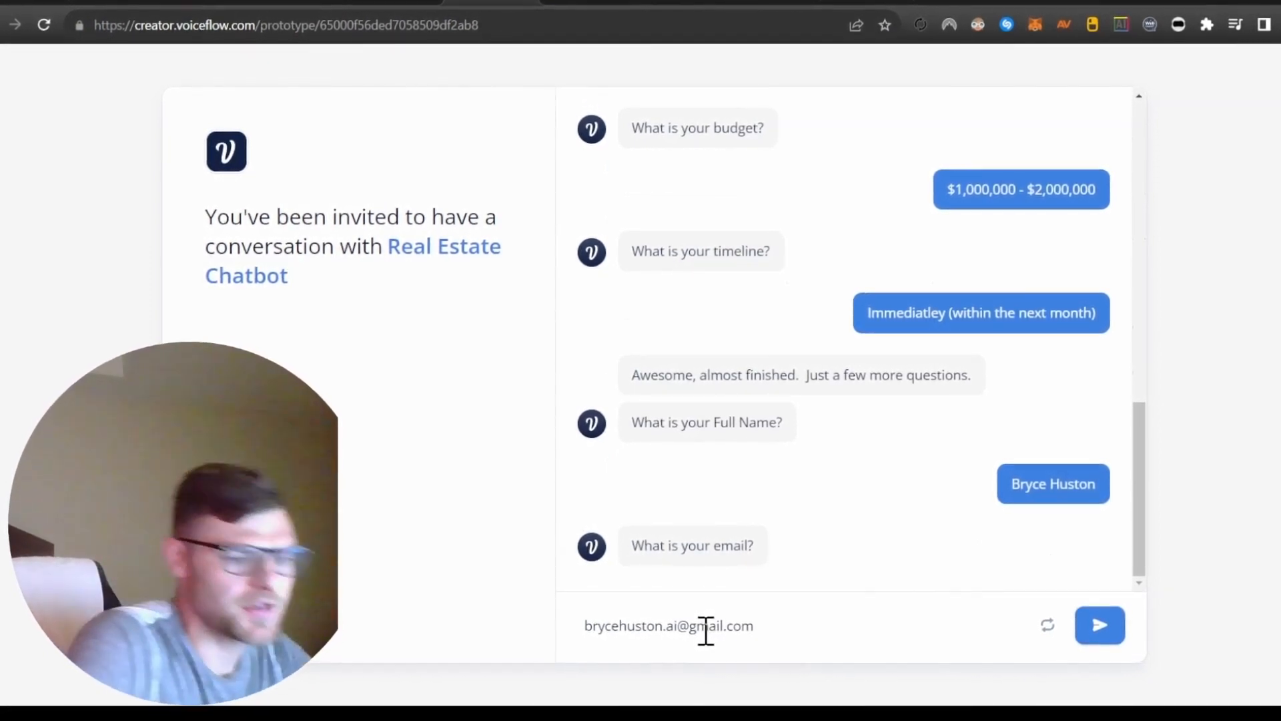
{"action": "key", "text": "Return"}
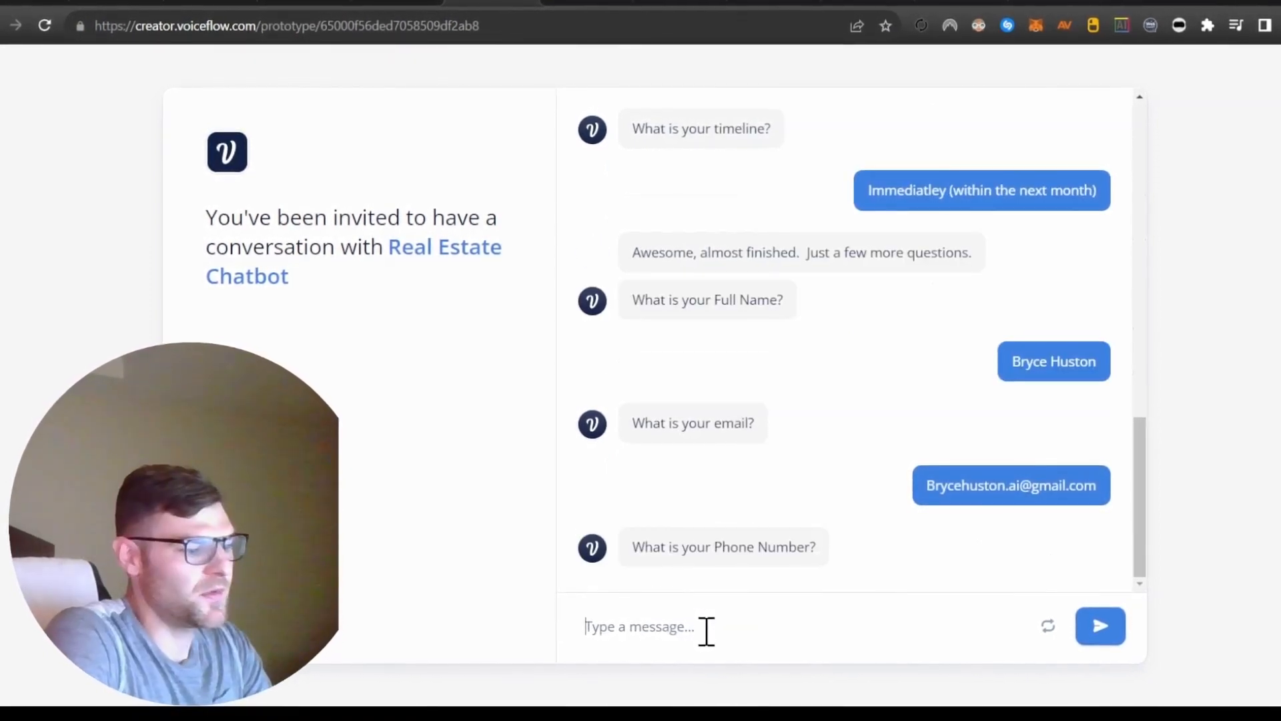
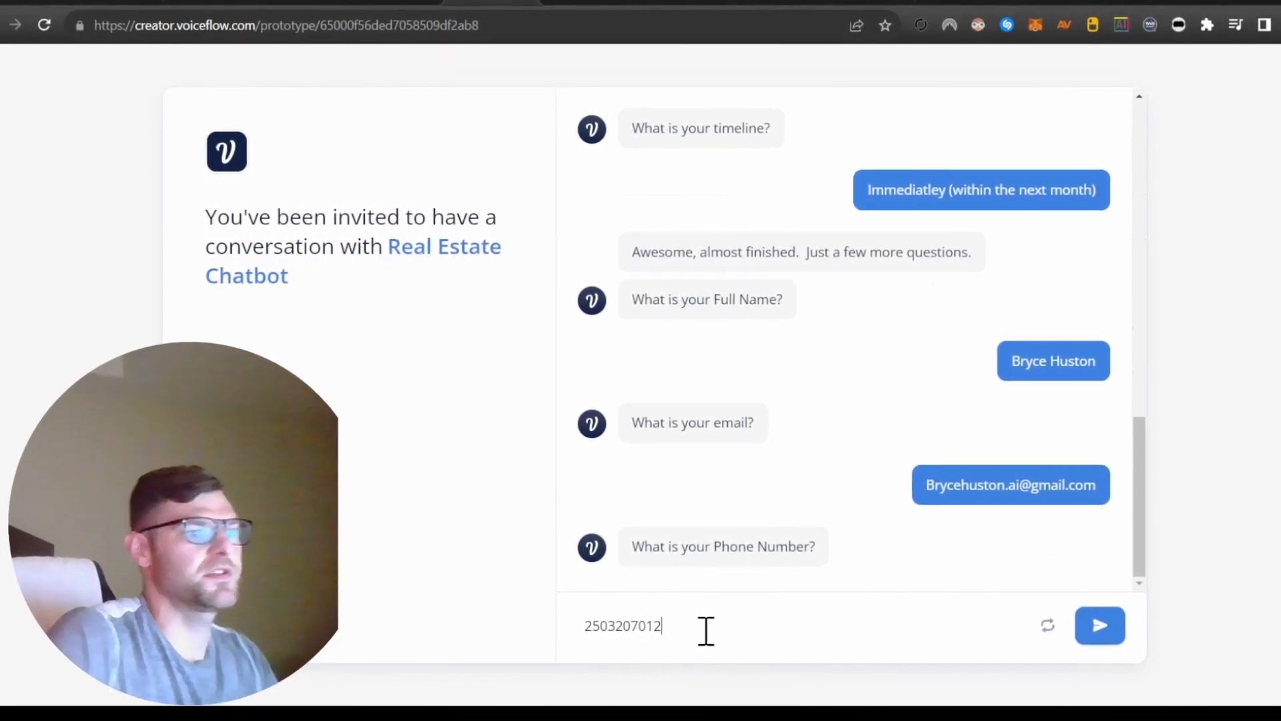
{"action": "key", "text": "Return"}
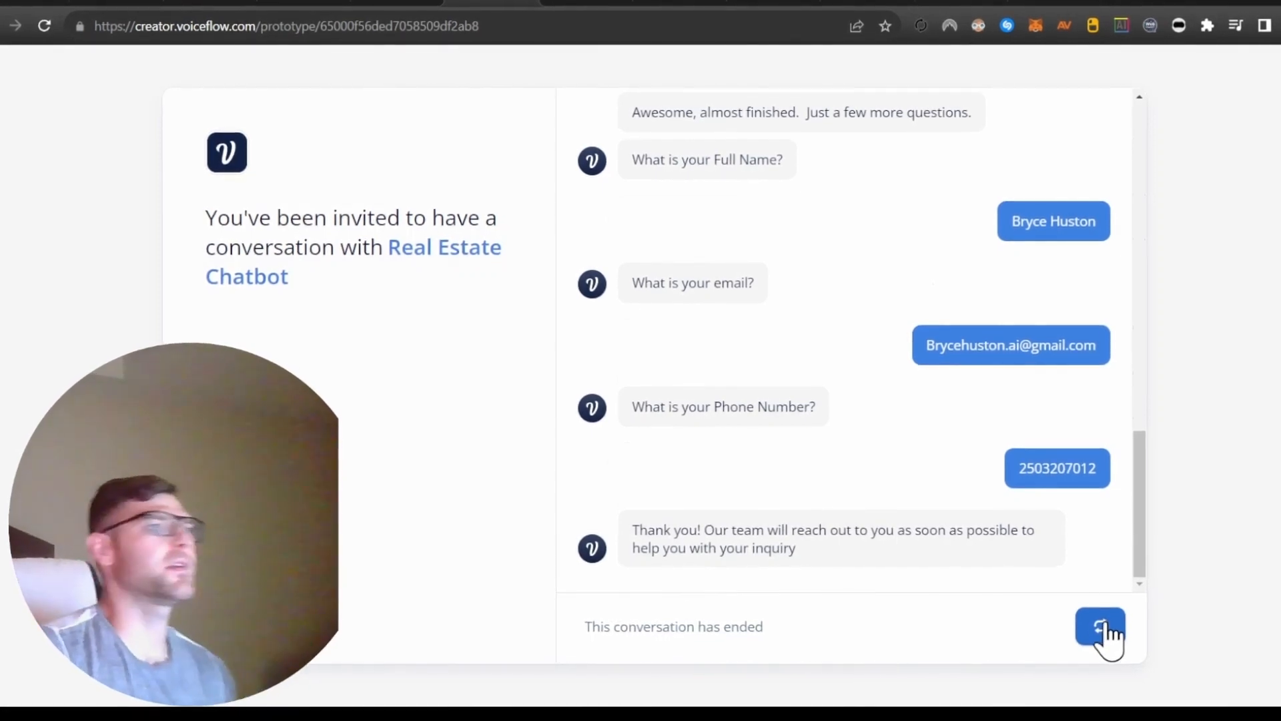
Switch to the Real Estate Training Bot spreadsheet and check the newly recorded lead's details across its columns.
{"action": "left_click", "coordinate": [299, 5]}
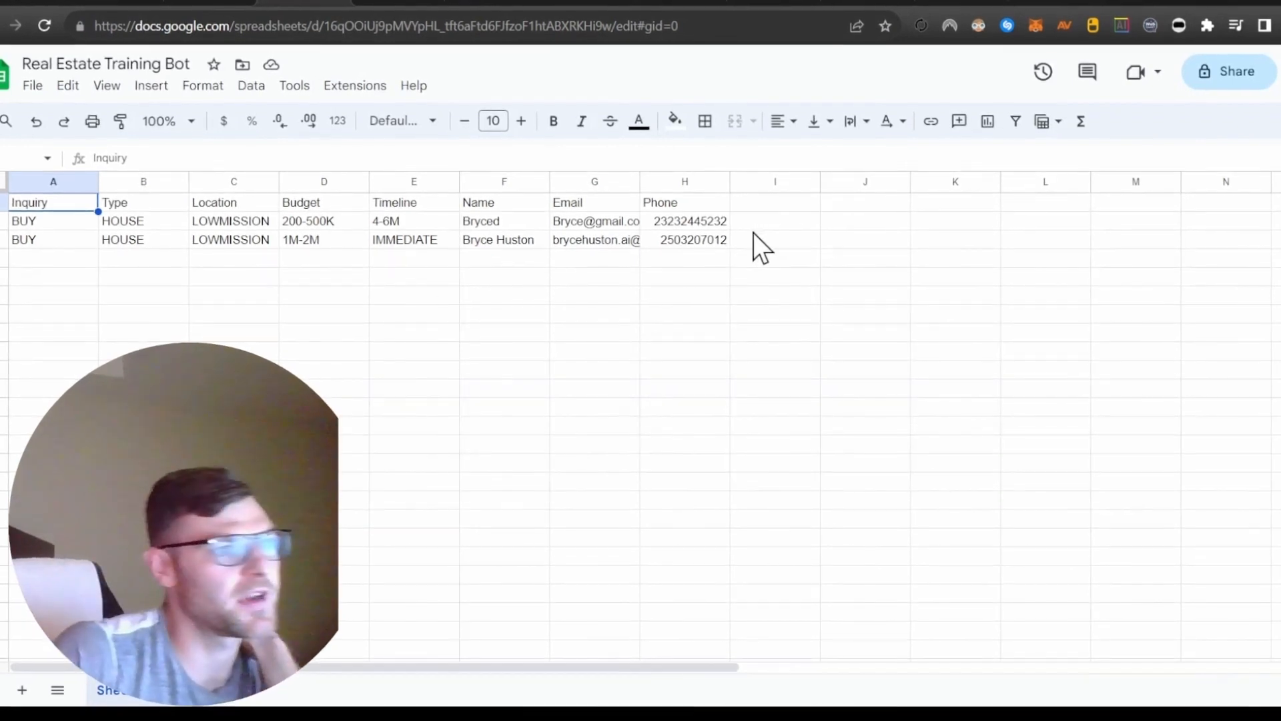
{"action": "left_click", "coordinate": [752, 241]}
{"action": "left_click", "coordinate": [600, 240]}
{"action": "left_click", "coordinate": [480, 251]}
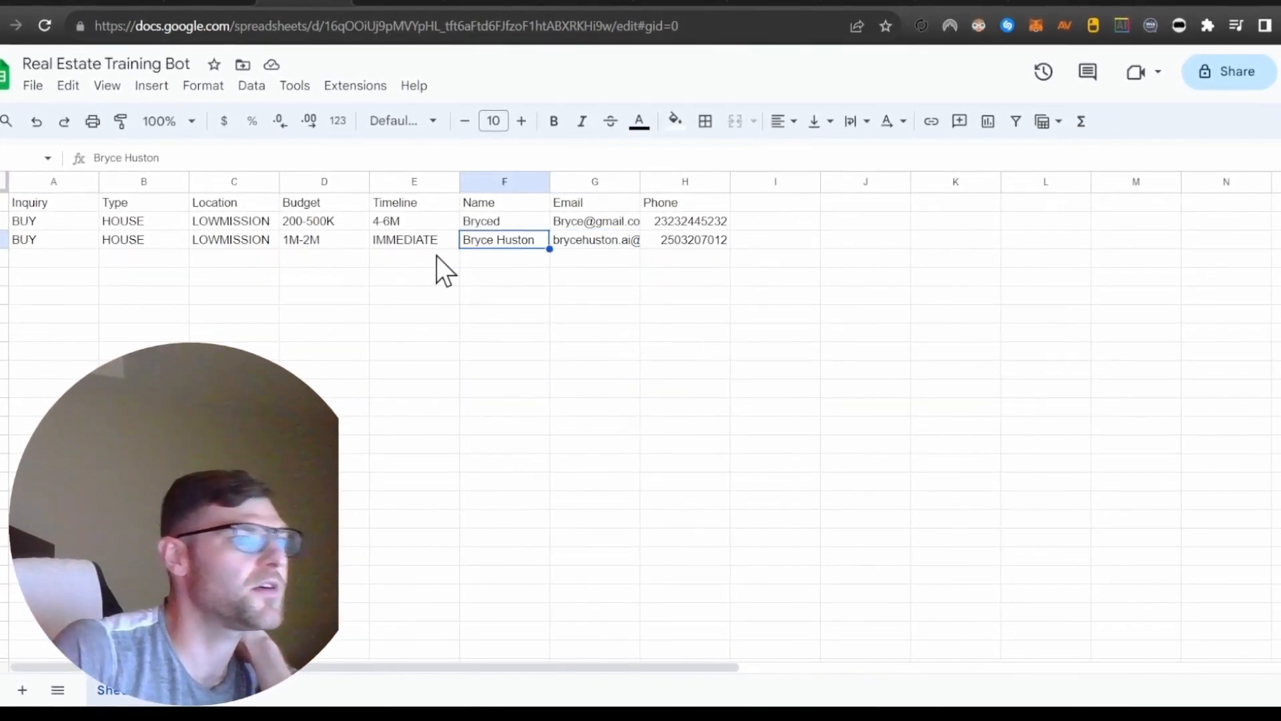
{"action": "left_click", "coordinate": [393, 240]}
{"action": "left_click", "coordinate": [310, 234]}
{"action": "left_click", "coordinate": [230, 237]}
{"action": "left_click", "coordinate": [67, 221]}
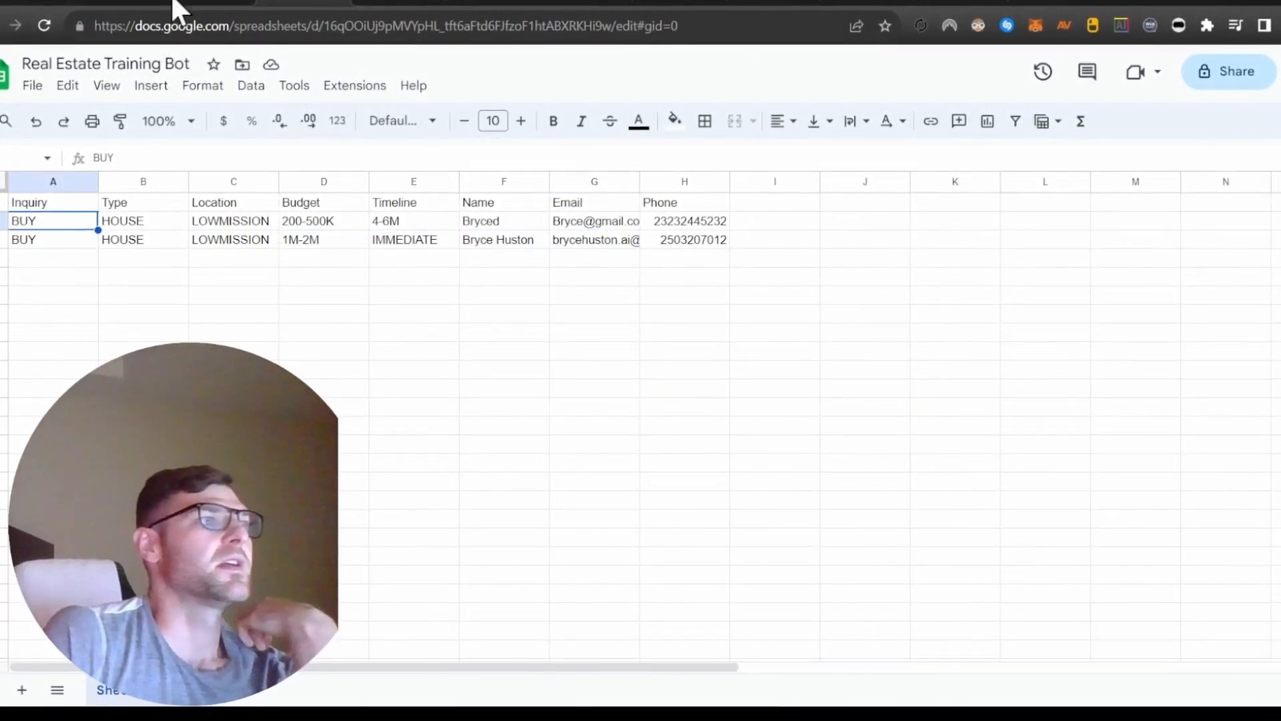
Switch to the Make scenario and view its Webhooks and Google Sheets modules.
{"action": "left_click", "coordinate": [92, 2]}
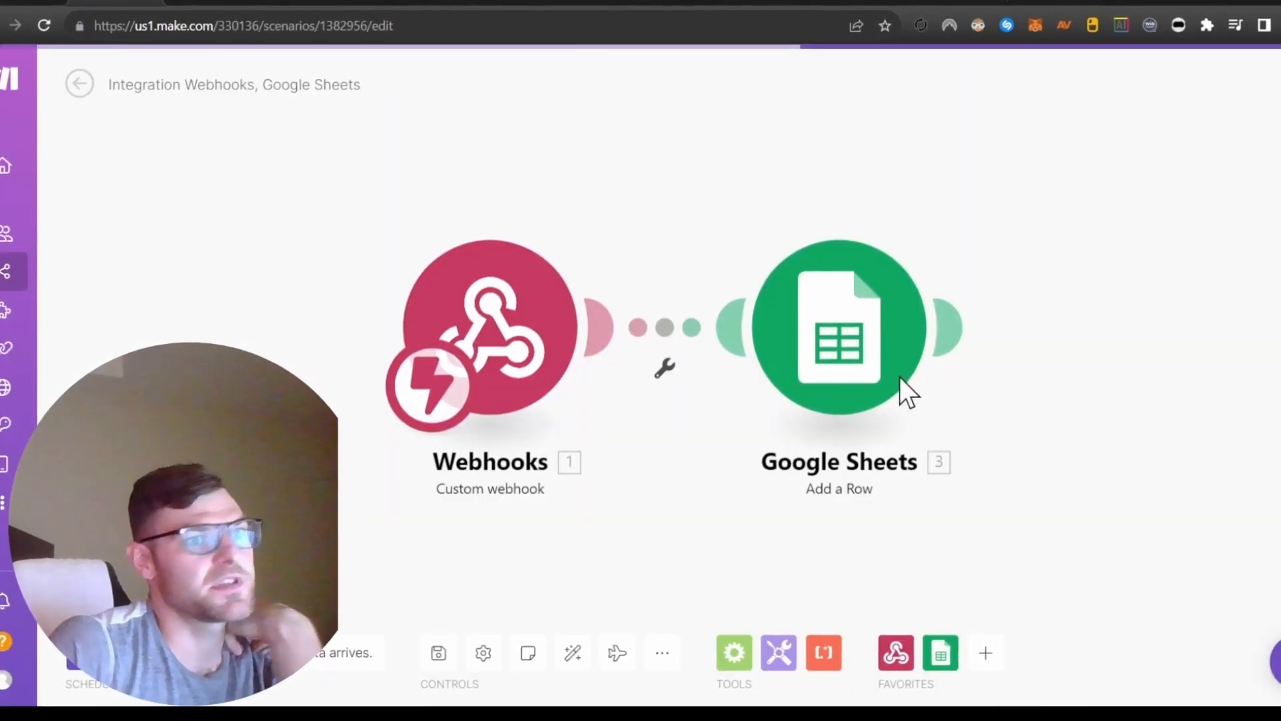
{"action": "left_click", "coordinate": [940, 327]}
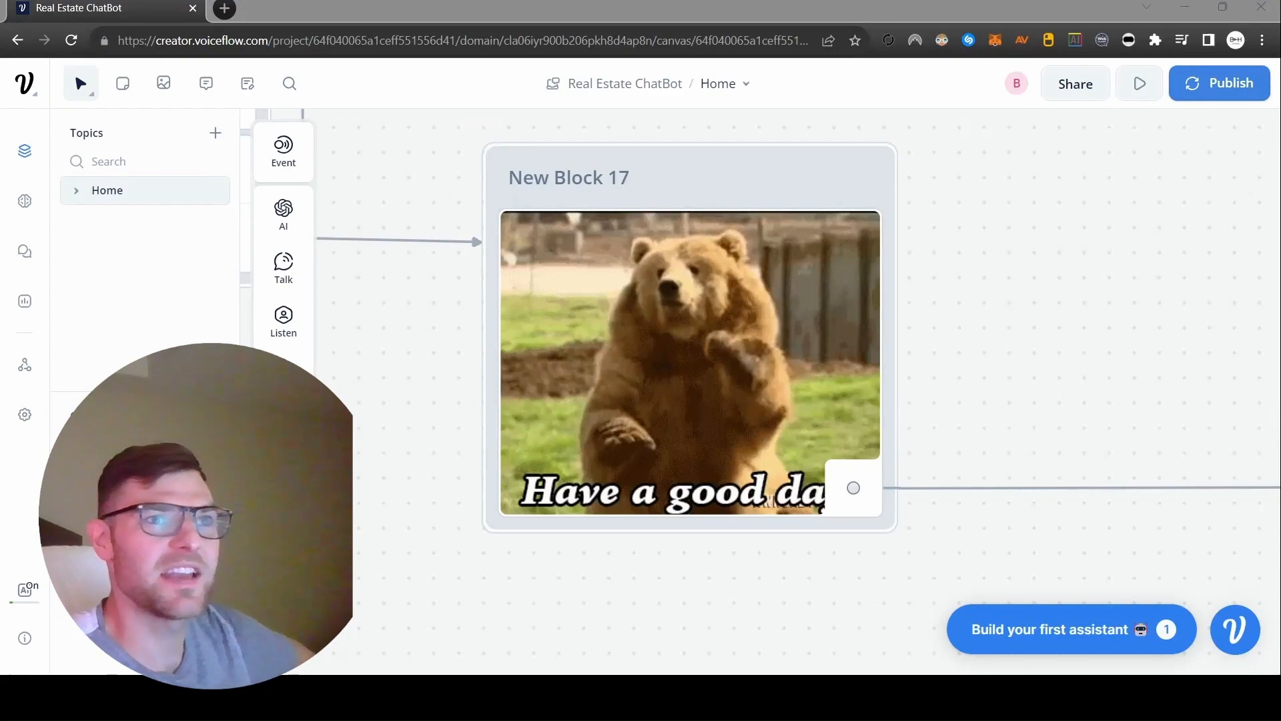
Examine the Real Estate ChatBot flow in Voiceflow, from the welcome and property question blocks to the contact capture, POST and end blocks.
{"action": "scroll", "coordinate": [868, 357], "scroll_direction": "down", "scroll_amount": 6}
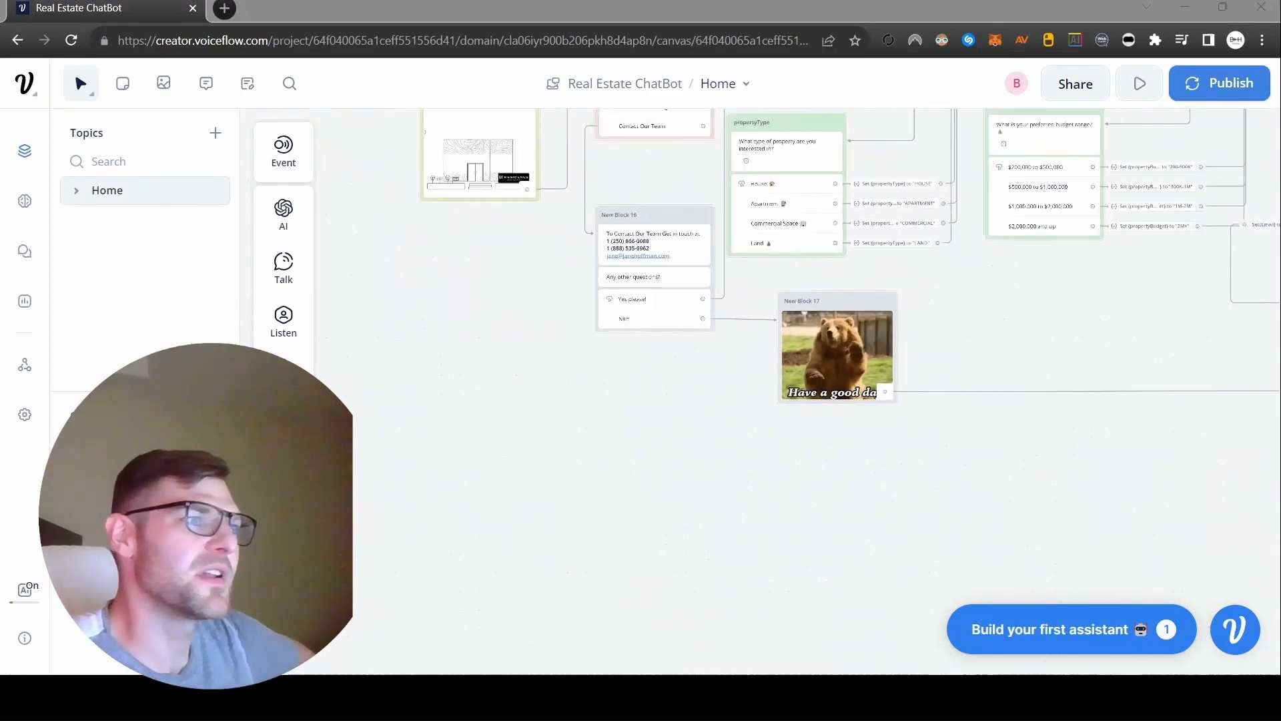
{"action": "scroll", "coordinate": [978, 429], "scroll_direction": "up", "scroll_amount": 4}
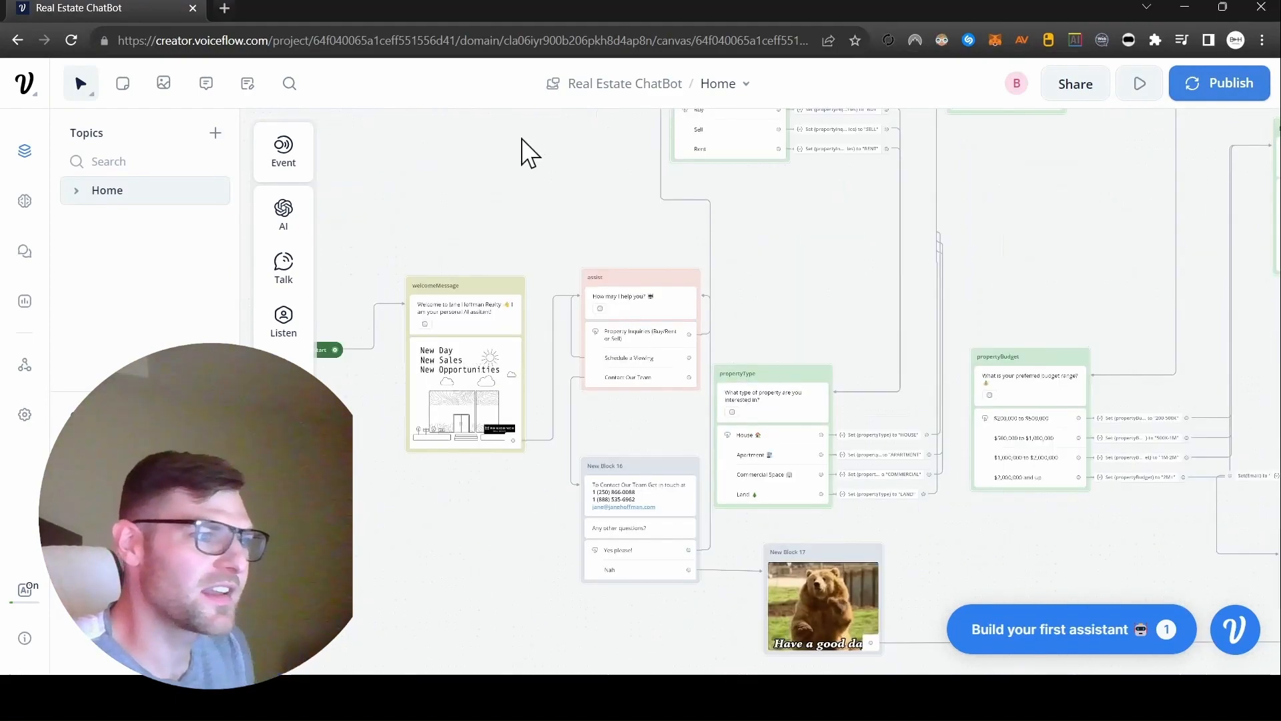
{"action": "scroll", "coordinate": [568, 200], "scroll_direction": "up", "scroll_amount": 2}
{"action": "scroll", "coordinate": [909, 292], "scroll_direction": "up", "scroll_amount": 2}
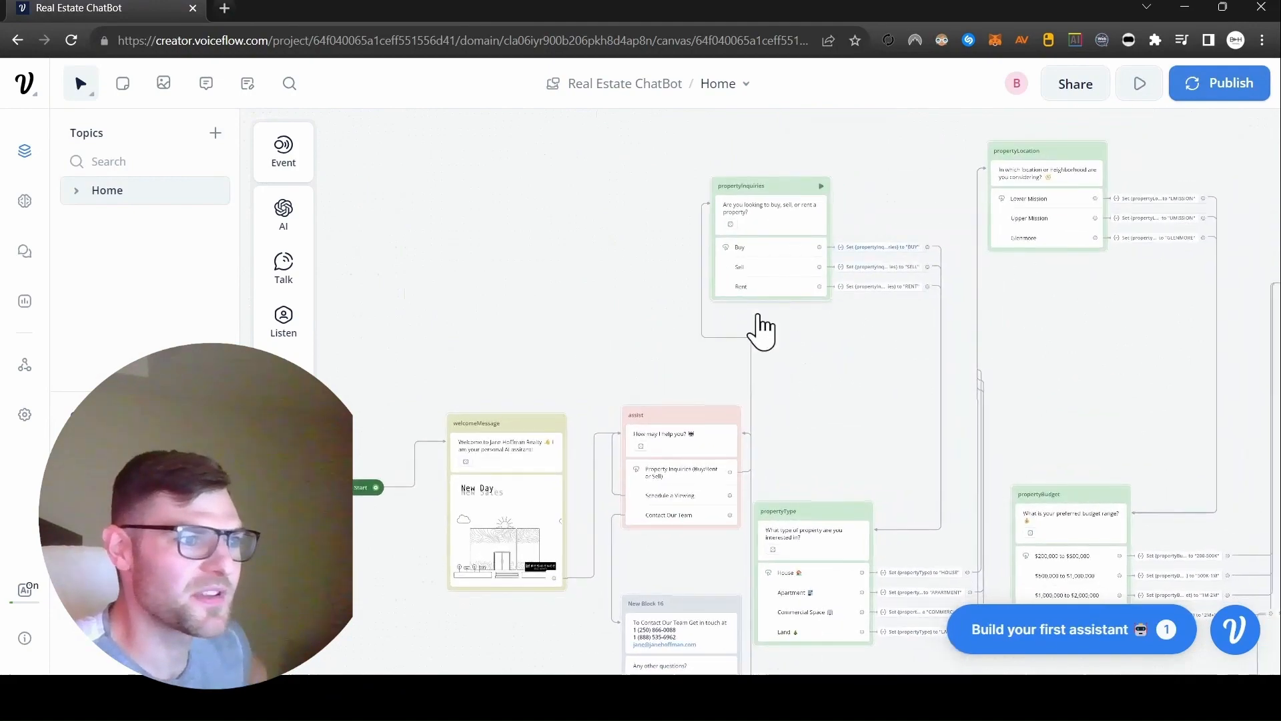
{"action": "scroll", "coordinate": [732, 354], "scroll_direction": "down", "scroll_amount": 2}
{"action": "scroll", "coordinate": [901, 449], "scroll_direction": "up", "scroll_amount": 4}
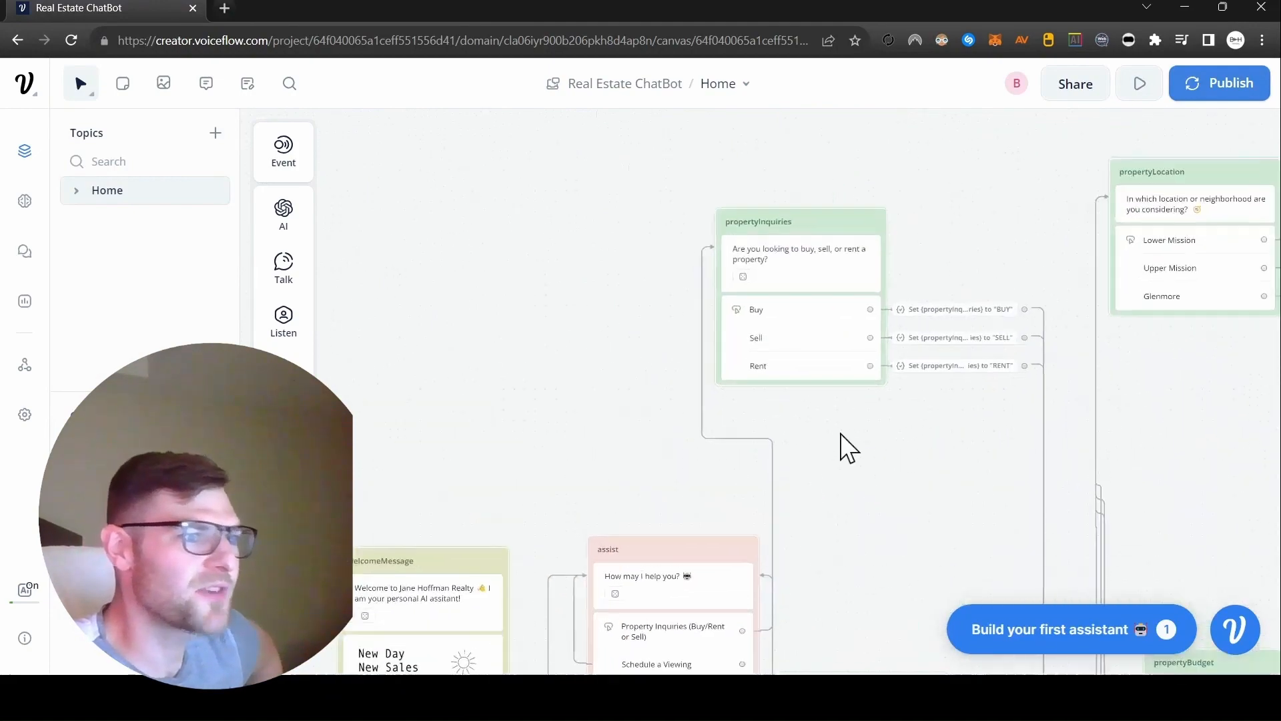
{"action": "left_click_drag", "start_coordinate": [844, 408], "coordinate": [819, 342]}
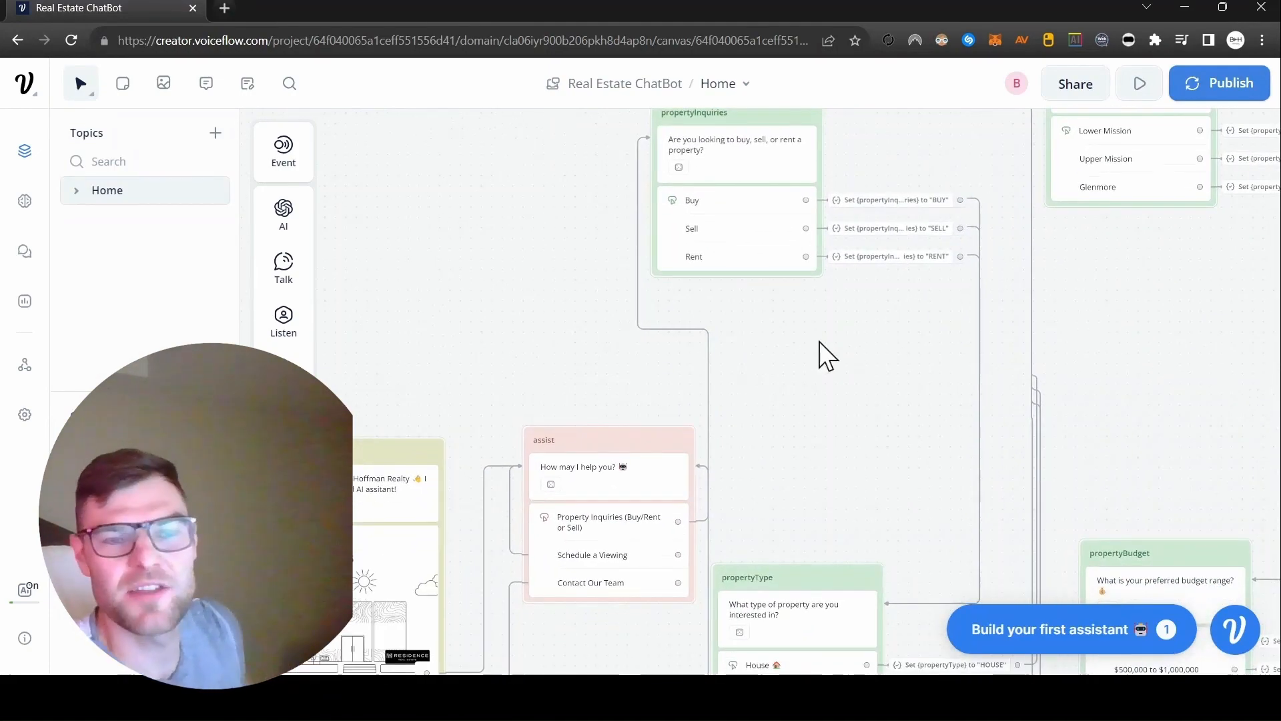
{"action": "left_click_drag", "start_coordinate": [1210, 397], "coordinate": [874, 150]}
{"action": "scroll", "coordinate": [941, 186], "scroll_direction": "down", "scroll_amount": 2}
{"action": "left_click_drag", "start_coordinate": [941, 186], "coordinate": [719, 181]}
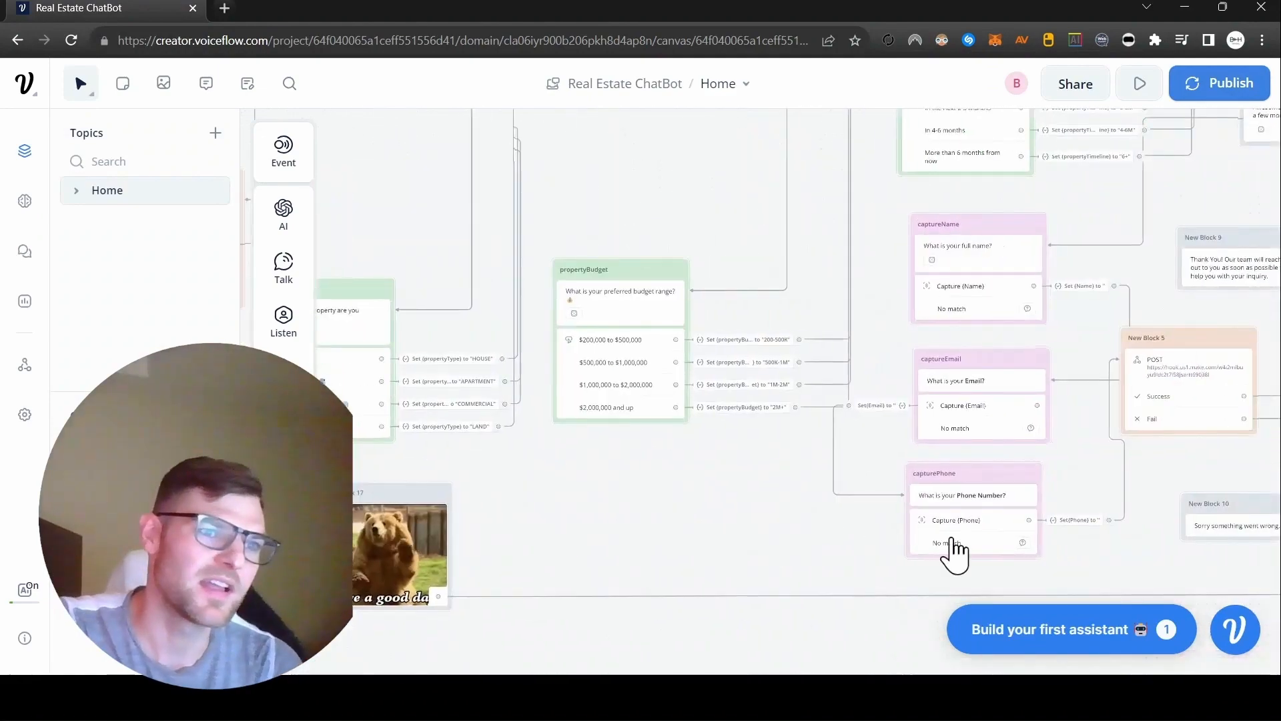
{"action": "left_click_drag", "start_coordinate": [1098, 591], "coordinate": [872, 595]}
{"action": "left_click_drag", "start_coordinate": [1212, 452], "coordinate": [1123, 280]}
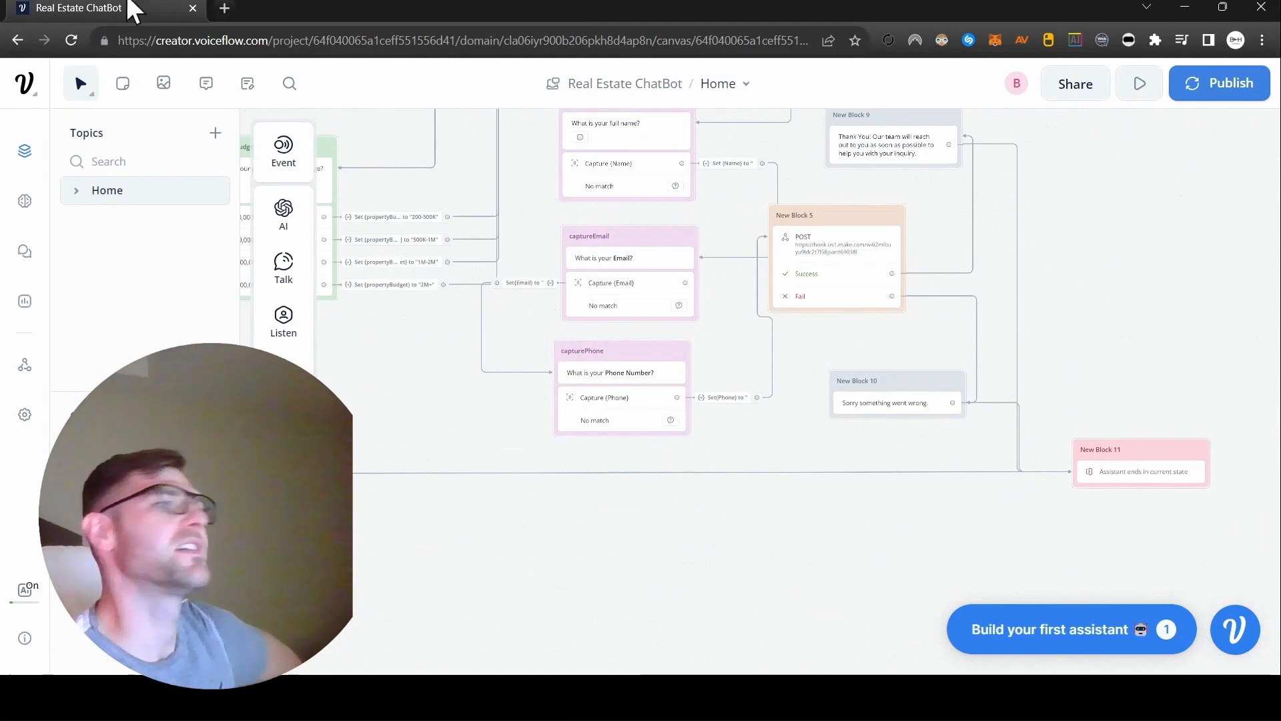
Open the Make sign-in page at make.com/en/login in a new browser tab.
{"action": "left_click", "coordinate": [225, 9]}
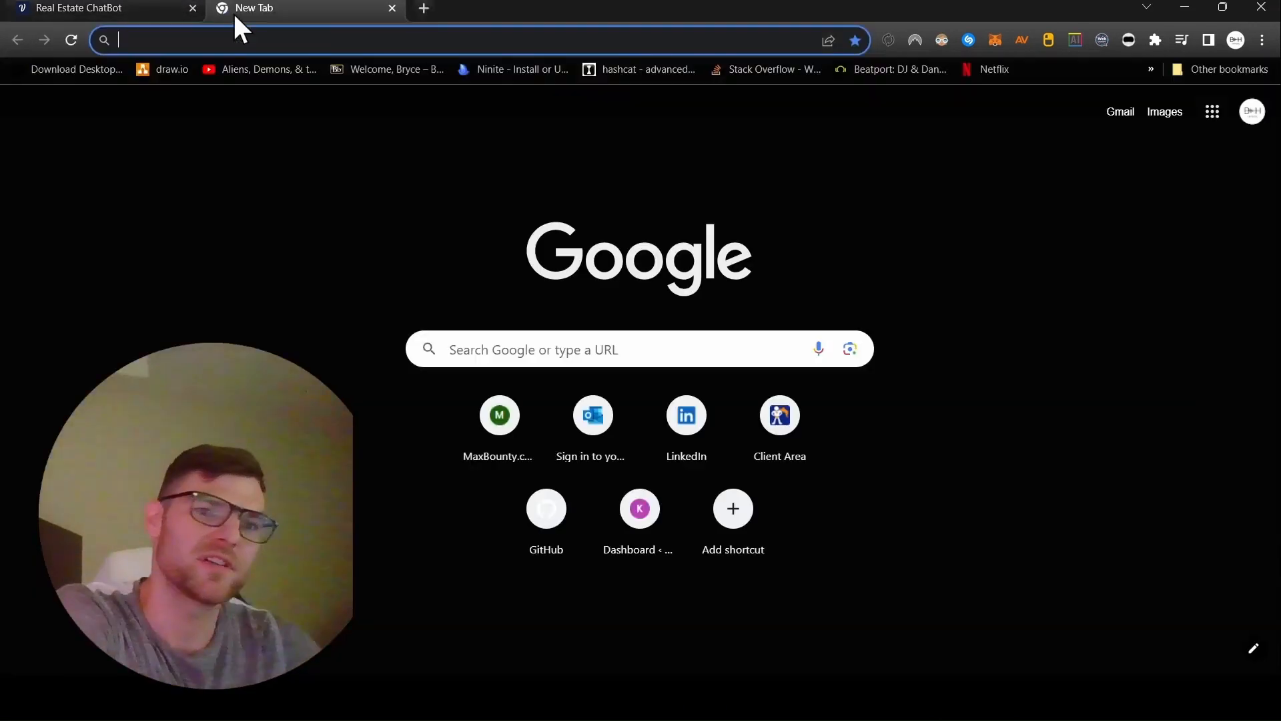
{"action": "type", "text": "mae"}
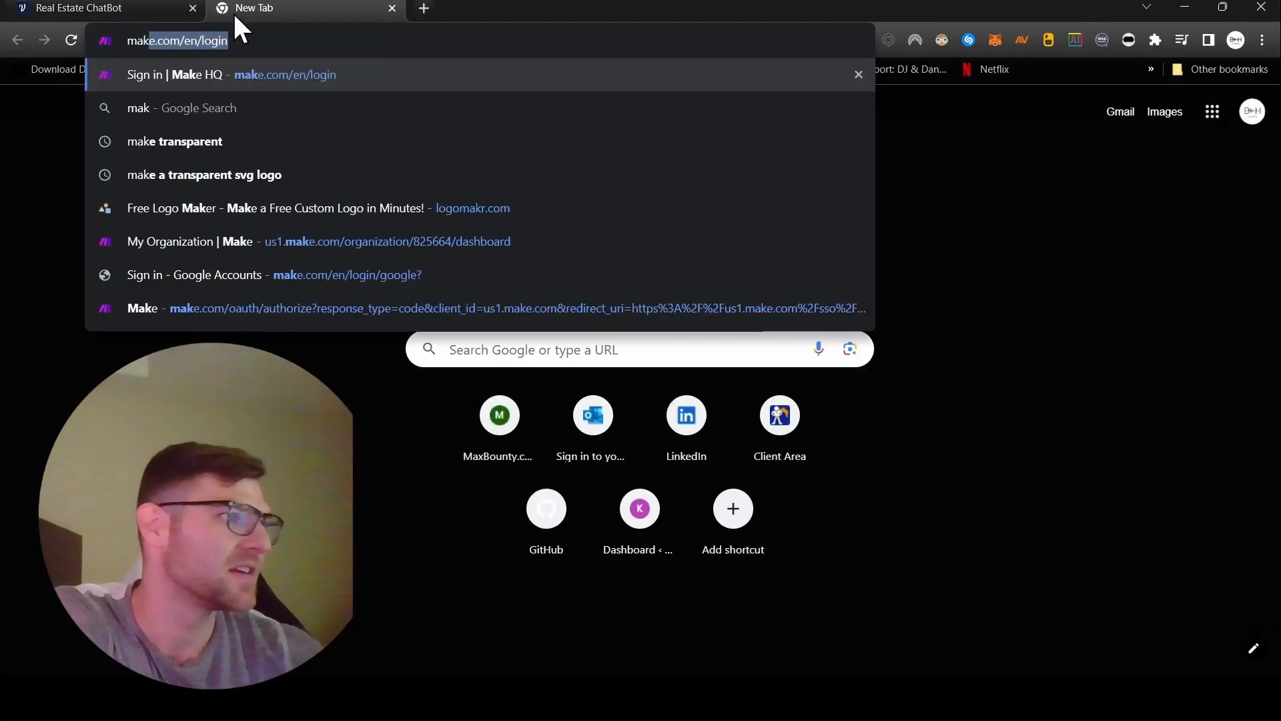
{"action": "key", "text": "BackSpace"}
{"action": "type", "text": "ke"}
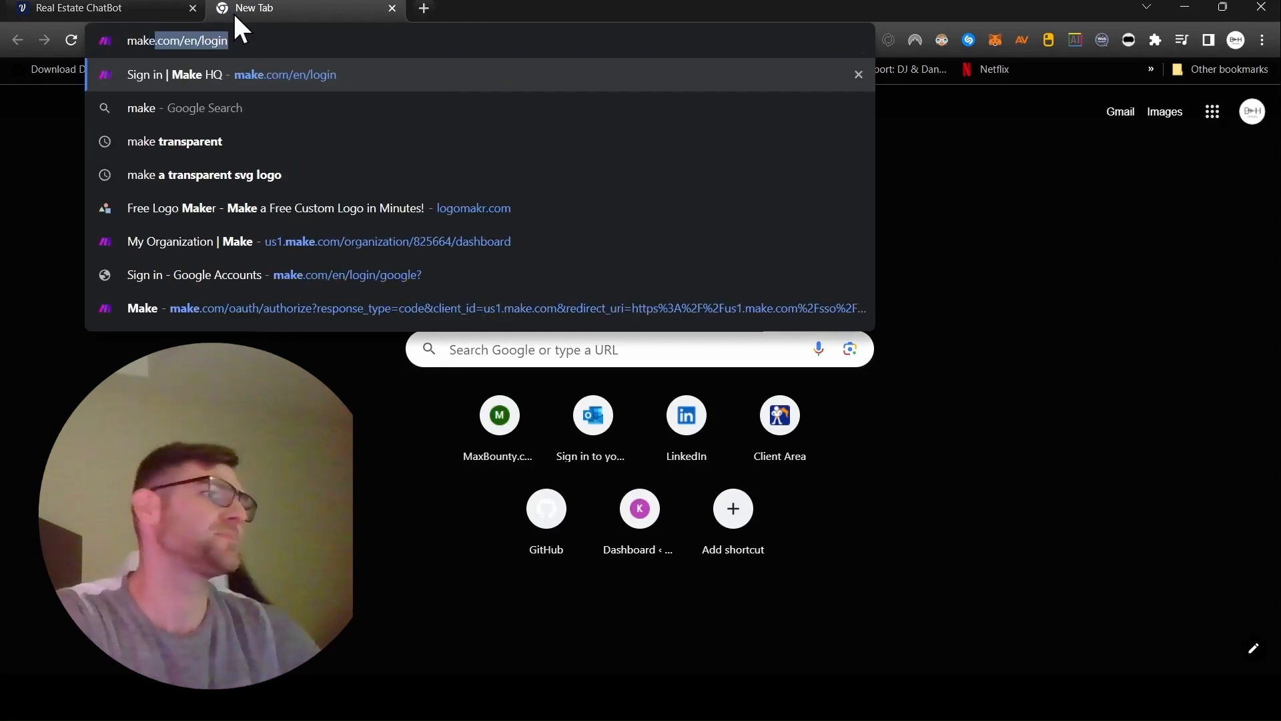
{"action": "key", "text": "Return"}
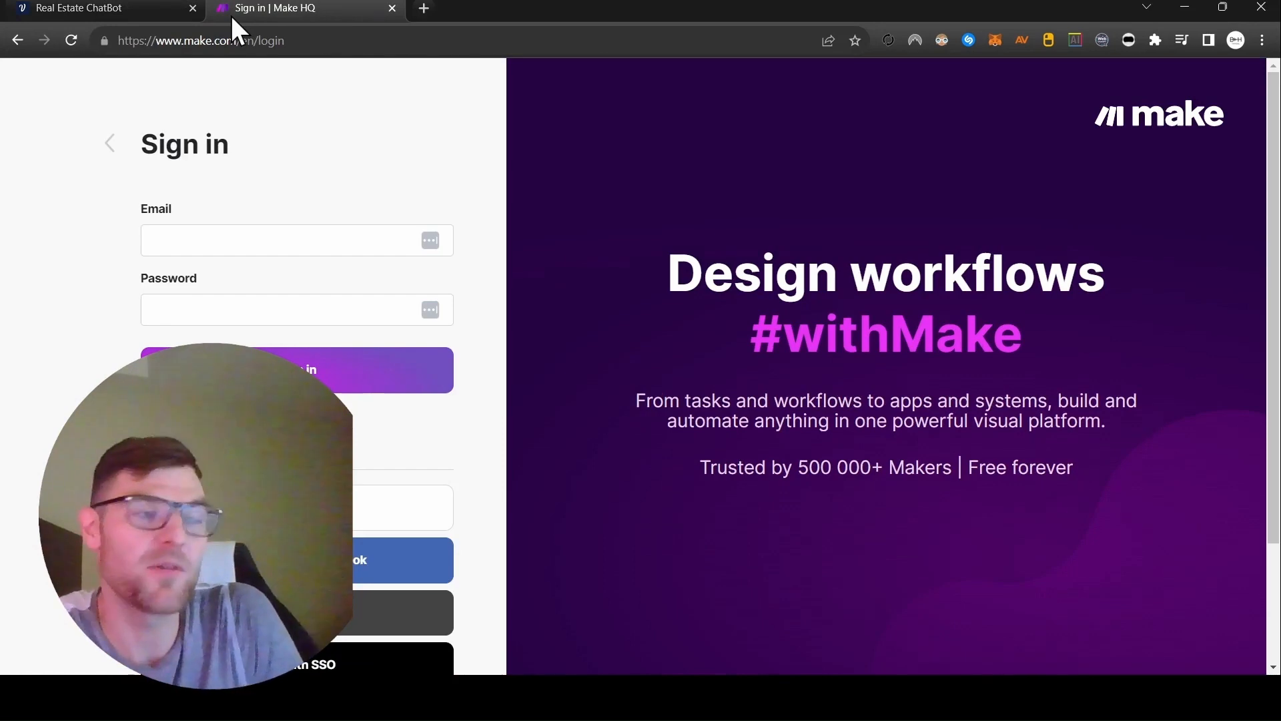
Open the Zapier site in another new browser tab through the suggested zapier.com/app/onboarding/apps address.
{"action": "left_click", "coordinate": [425, 6]}
{"action": "type", "text": "zapier.com/app/onboarding/apps"}
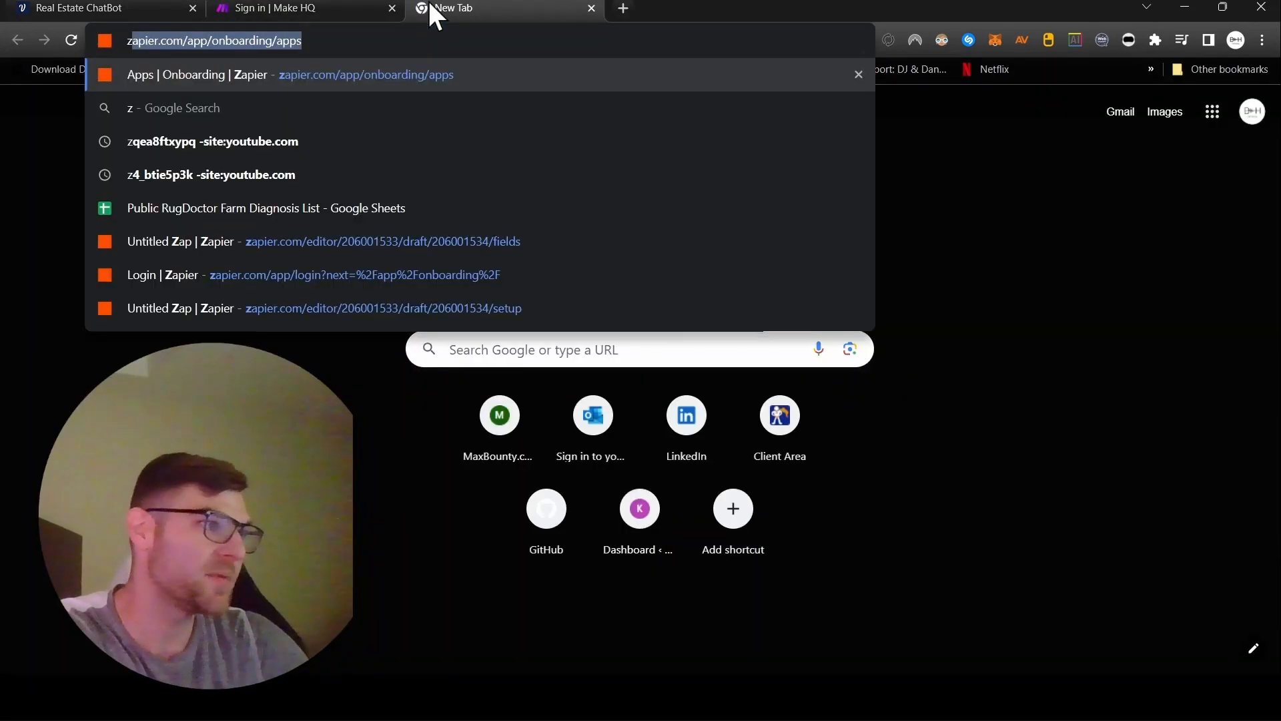
{"action": "key", "text": "Return"}
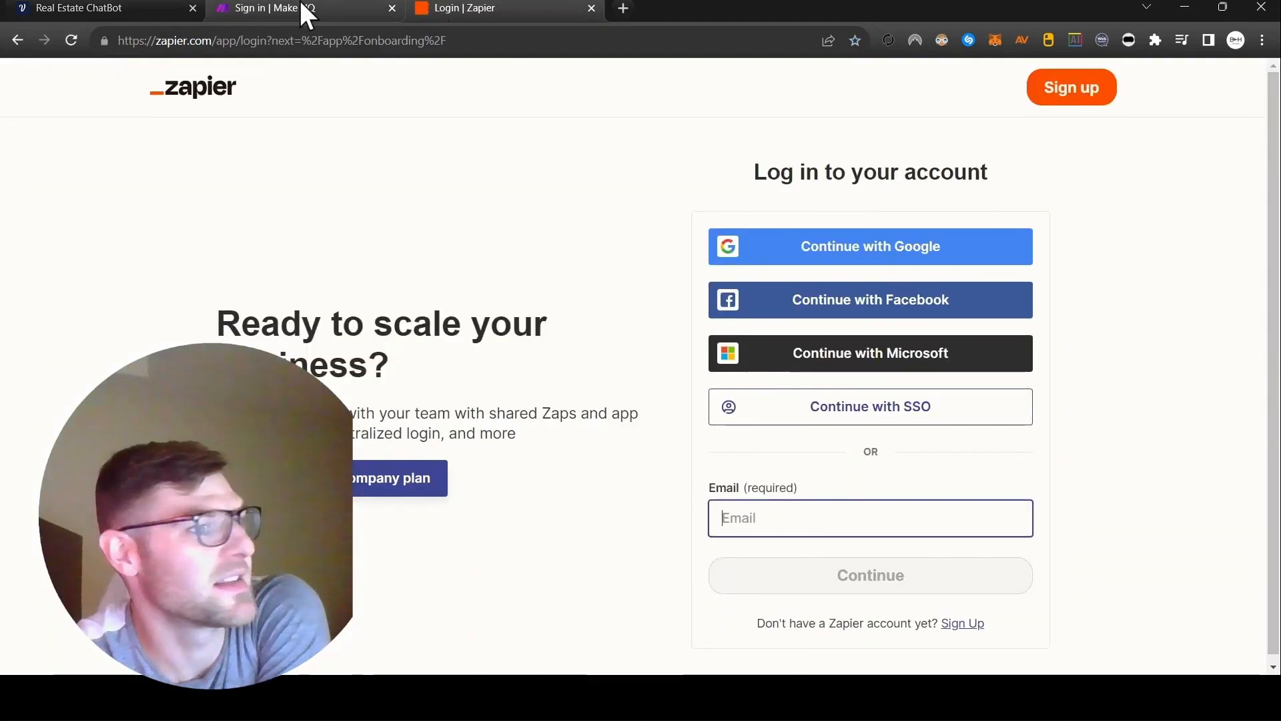
Return to the Make sign-in page and log in with the first third-party account option.
{"action": "left_click", "coordinate": [304, 9]}
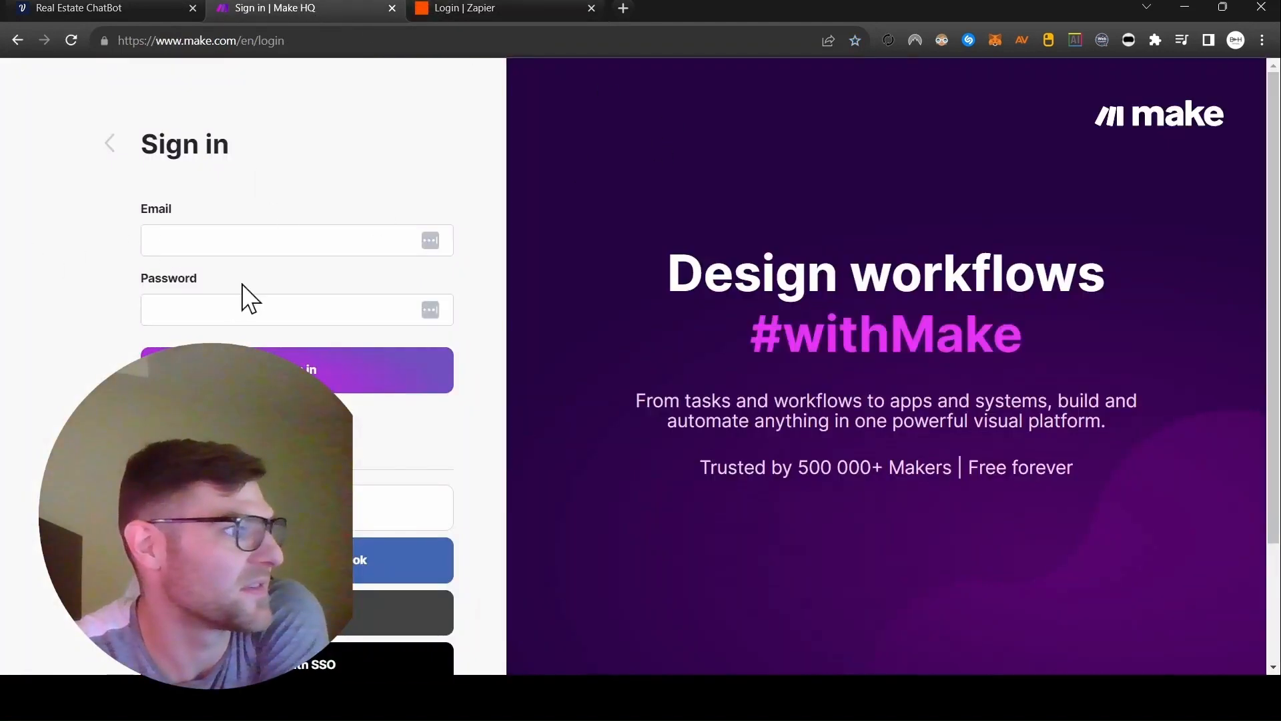
{"action": "left_click", "coordinate": [296, 508]}
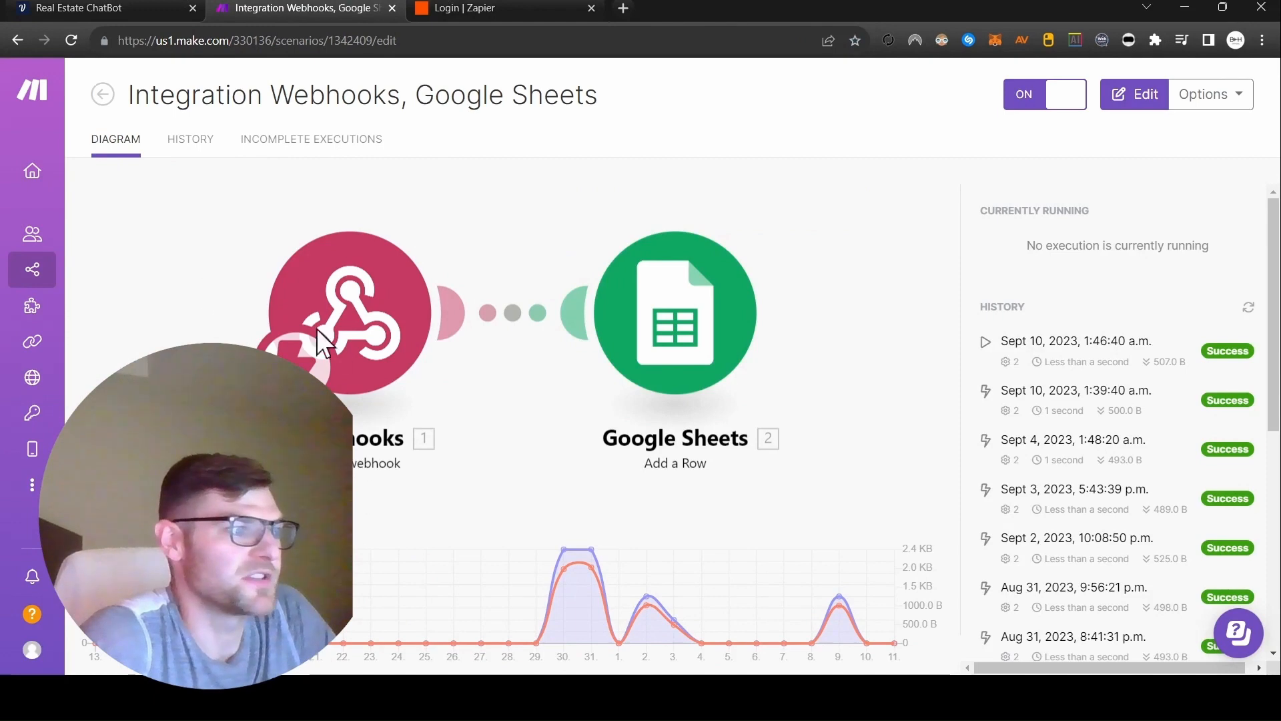
Inspect the POST block's webhook address in the Voiceflow flow, and return to the Make scenario with Webhooks and Google Sheets.
{"action": "left_click", "coordinate": [103, 9]}
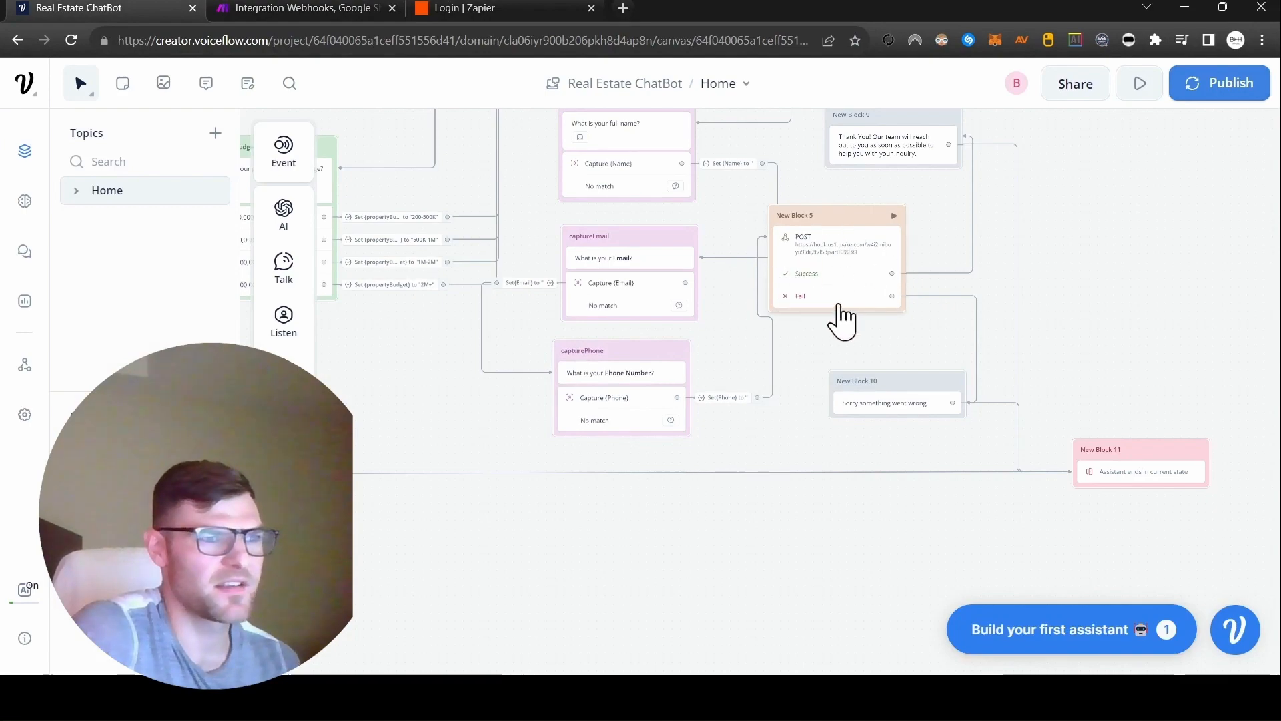
{"action": "scroll", "coordinate": [824, 293], "scroll_direction": "up", "scroll_amount": 2}
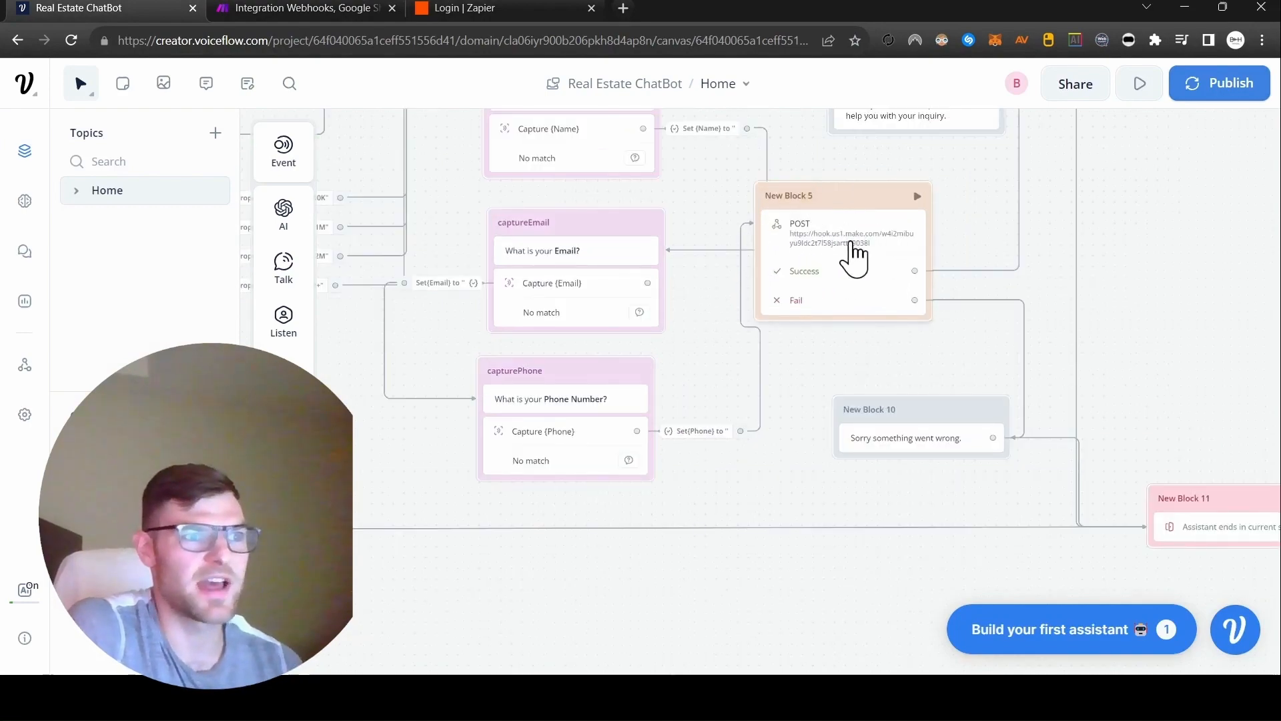
{"action": "left_click", "coordinate": [343, 9]}
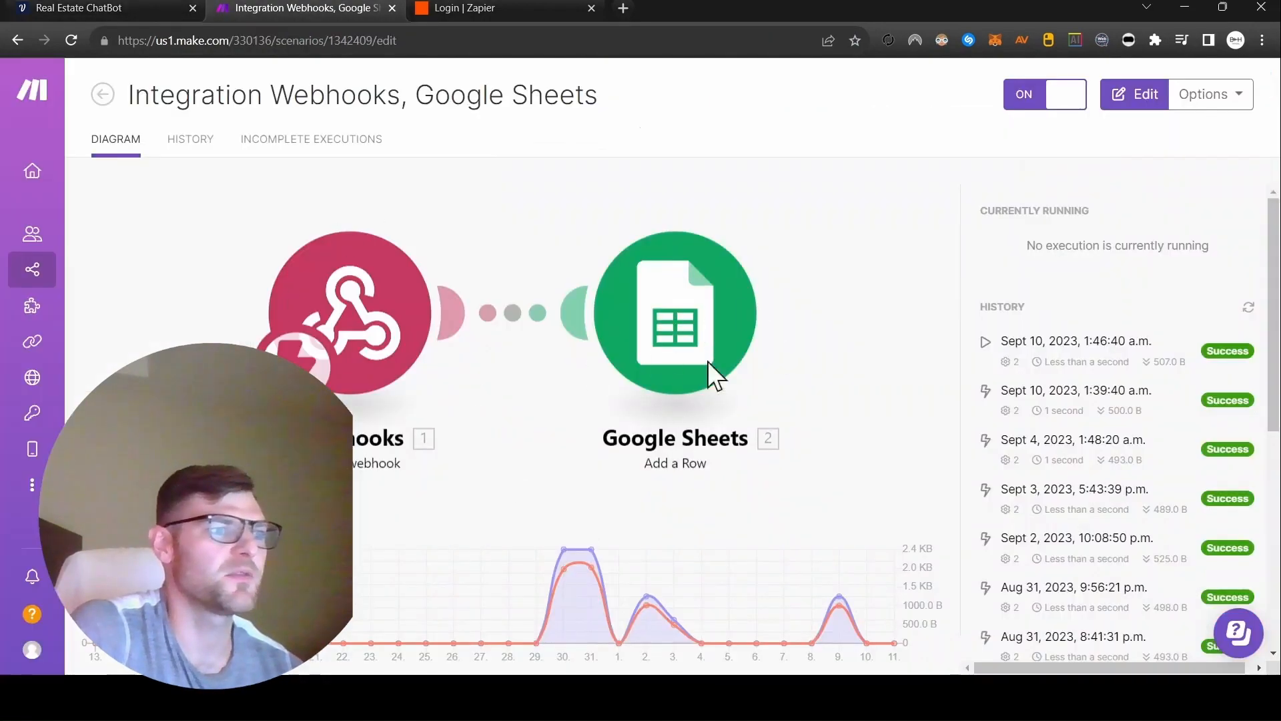
Open the Real Estate Leads spreadsheet in Google Sheets in a new browser tab.
{"action": "left_click", "coordinate": [621, 2]}
{"action": "type", "text": "gboo"}
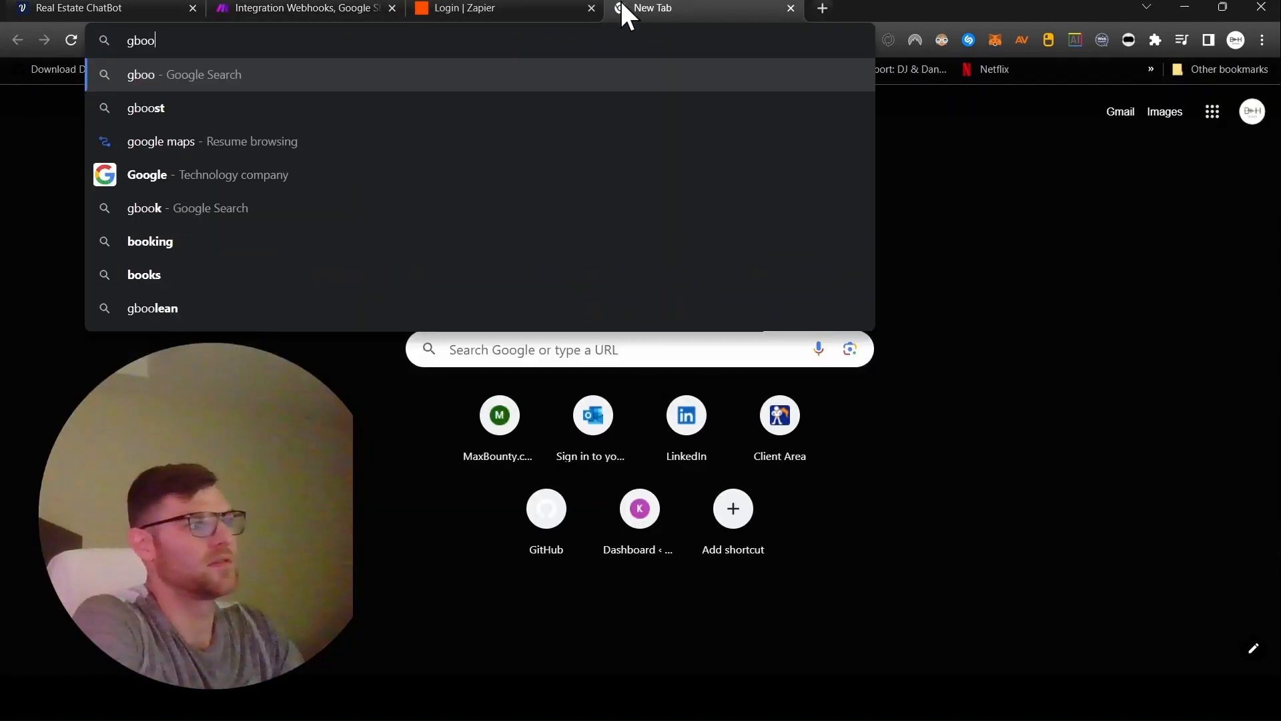
{"action": "key", "text": "BackSpace"}
{"action": "key", "text": "BackSpace"}
{"action": "key", "text": "BackSpace"}
{"action": "type", "text": "oogle"}
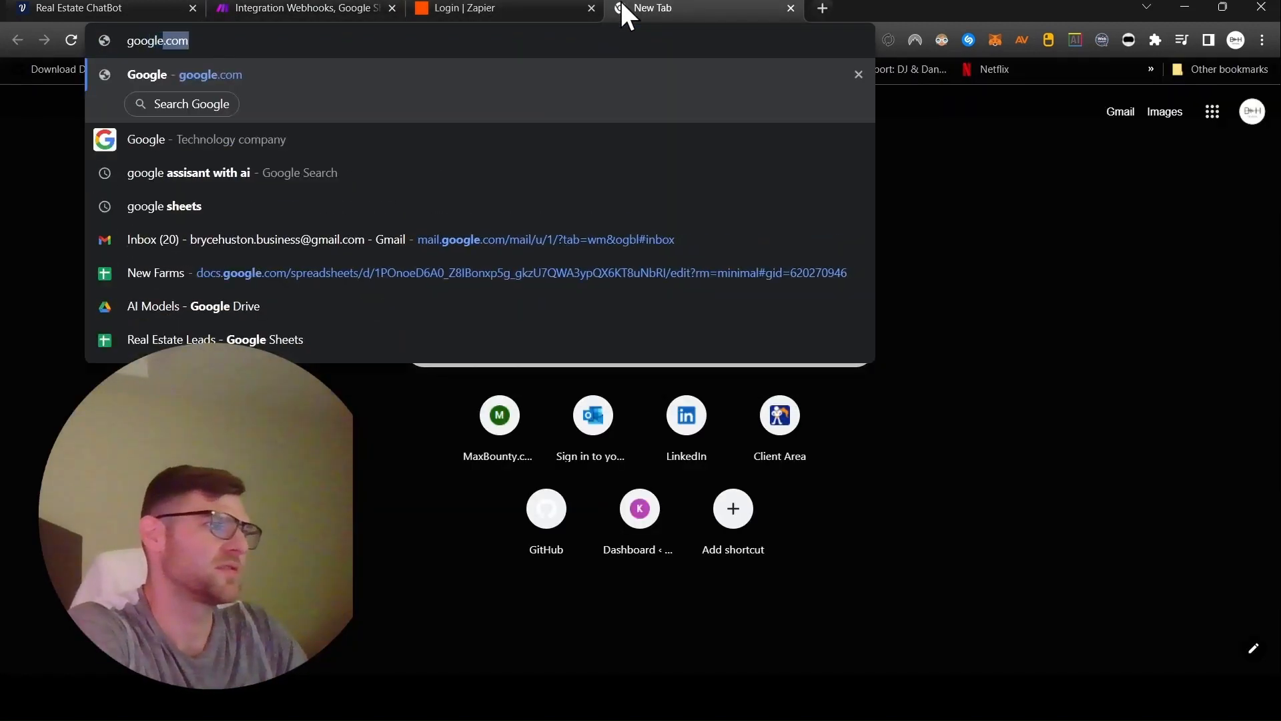
{"action": "left_click", "coordinate": [247, 340]}
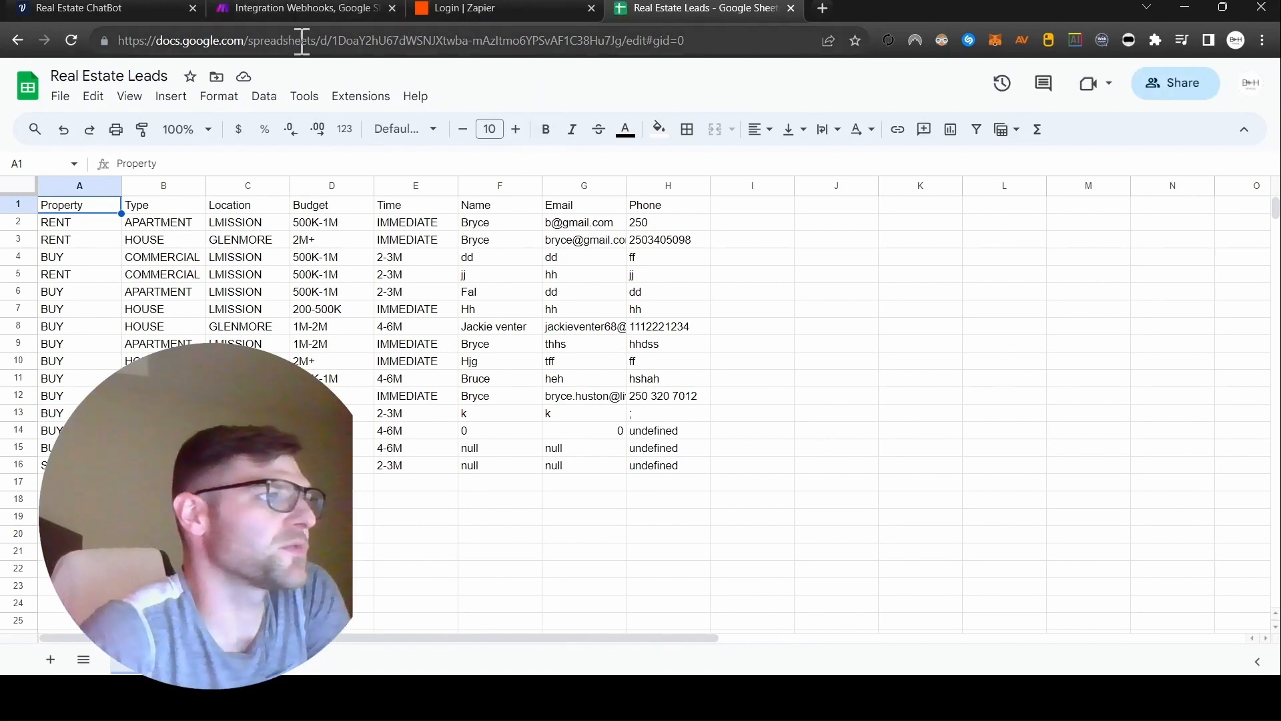
Return to the Real Estate ChatBot flow in Voiceflow and review its overall block layout.
{"action": "left_click", "coordinate": [137, 12]}
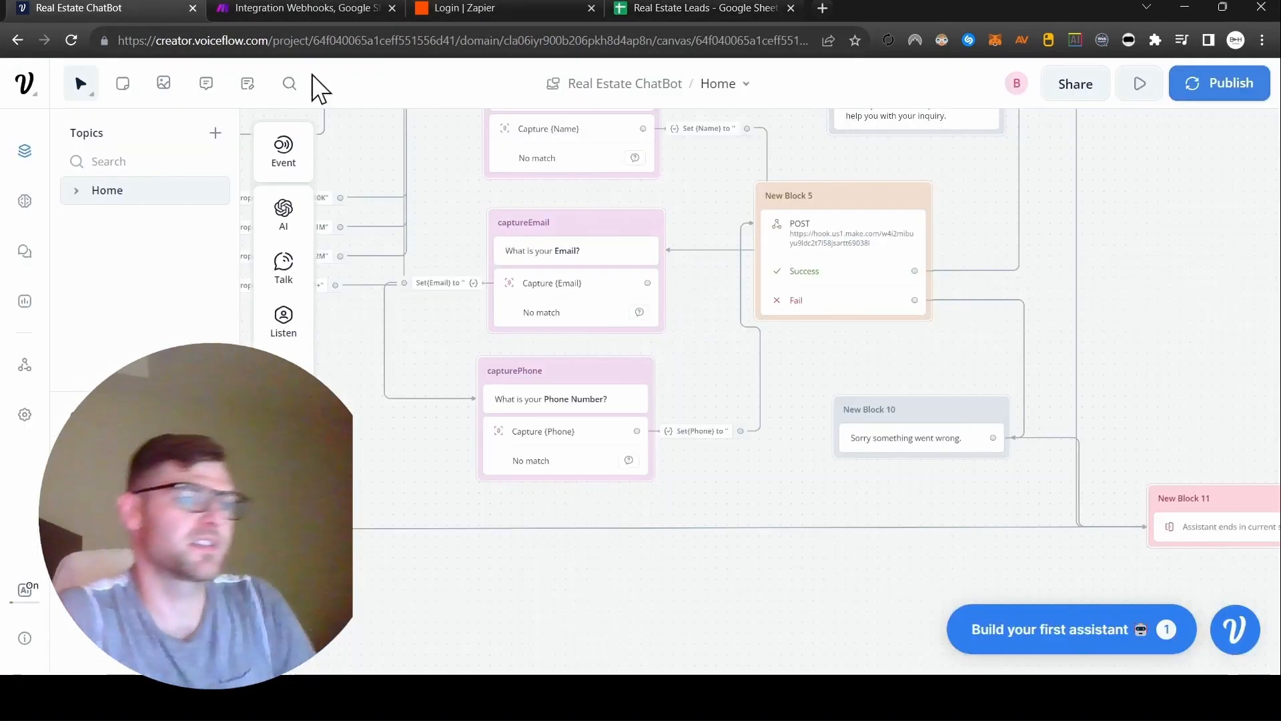
{"action": "scroll", "coordinate": [644, 421], "scroll_direction": "down", "scroll_amount": 5}
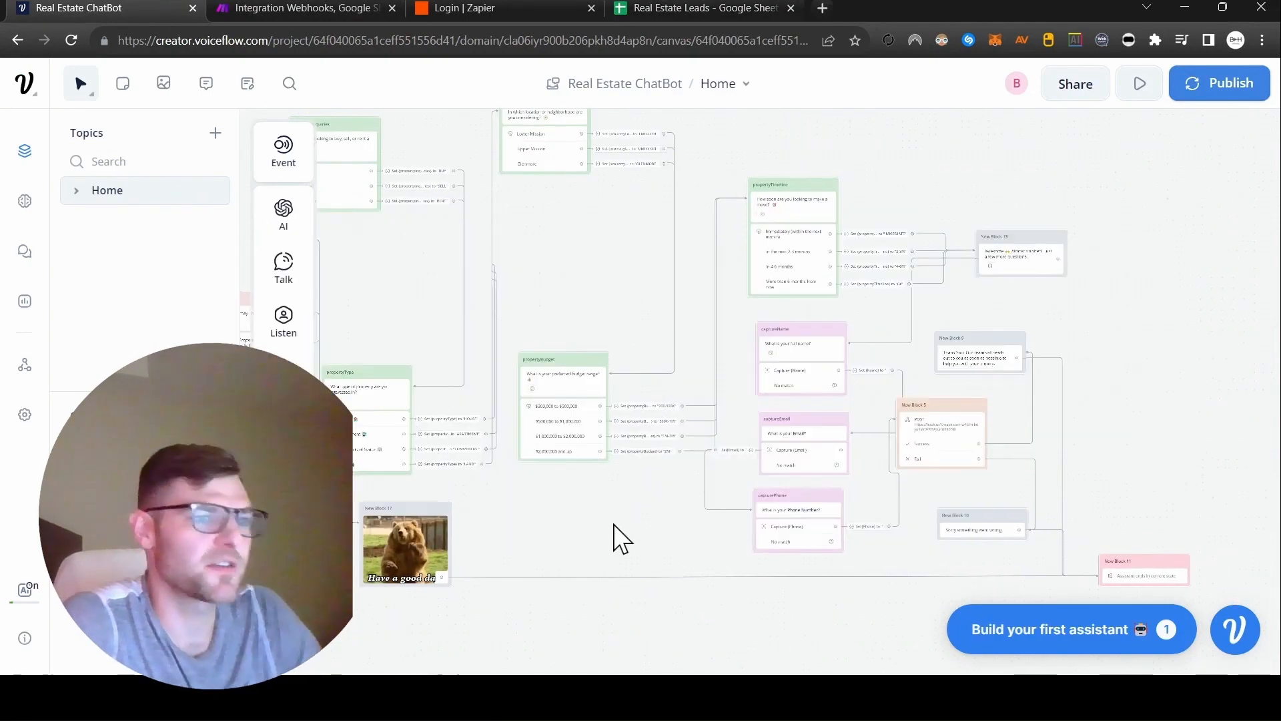
{"action": "left_click_drag", "start_coordinate": [409, 269], "coordinate": [585, 334]}
{"action": "scroll", "coordinate": [533, 267], "scroll_direction": "down", "scroll_amount": 3}
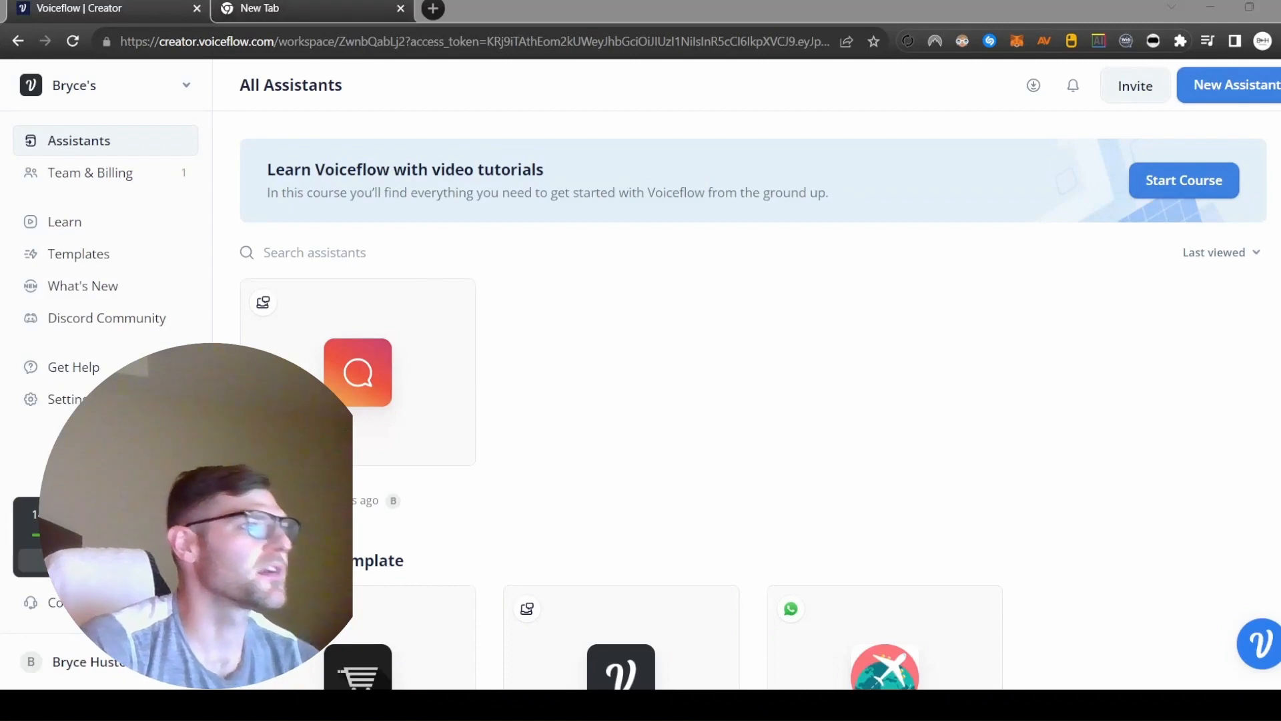
{"action": "left_click", "coordinate": [264, 8]}
{"action": "type", "text": "voiceflow.com"}
{"action": "key", "text": "Return"}
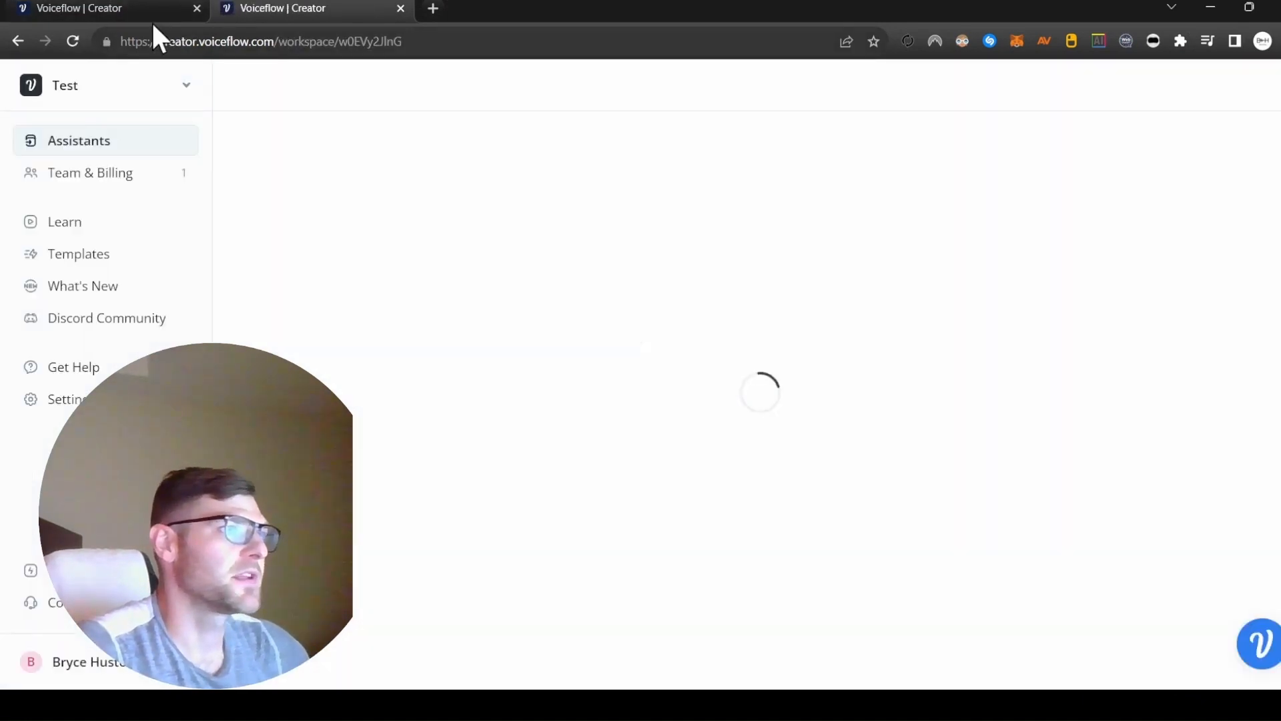
{"action": "left_click", "coordinate": [197, 8]}
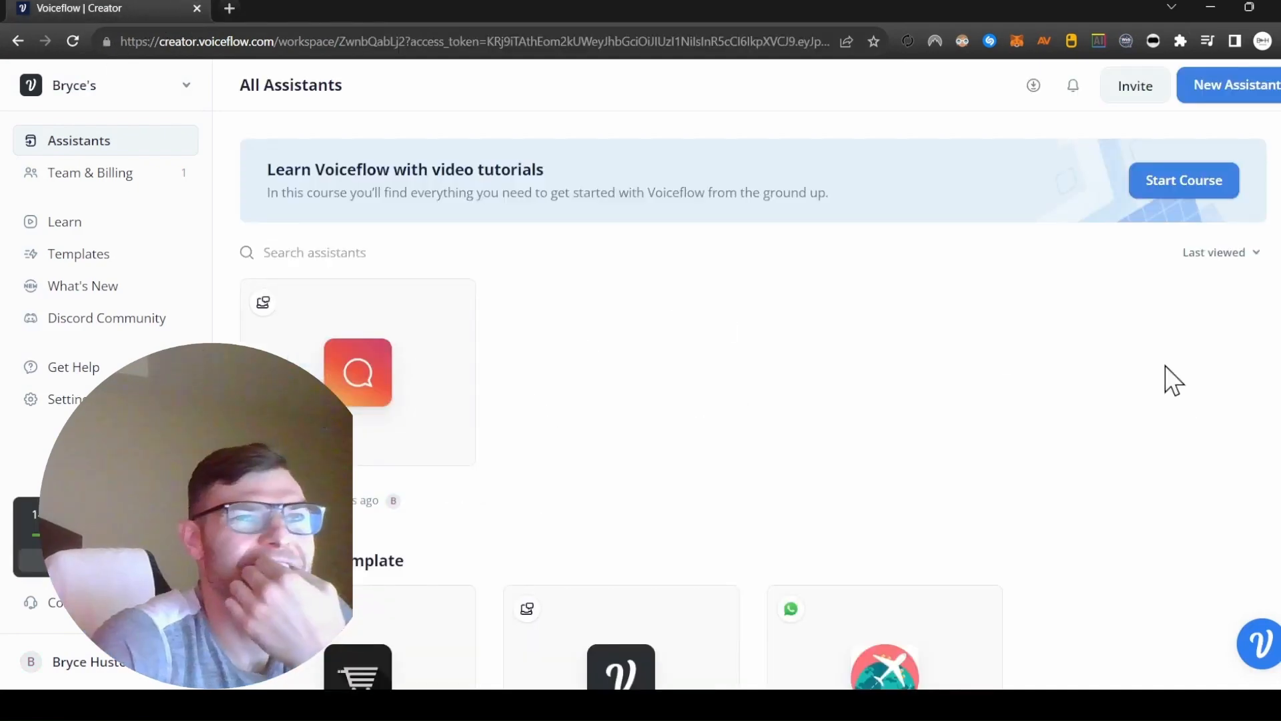
Start a new assistant named Real Estate Chatbot with the Build AI Assistant type.
{"action": "left_click", "coordinate": [1234, 103]}
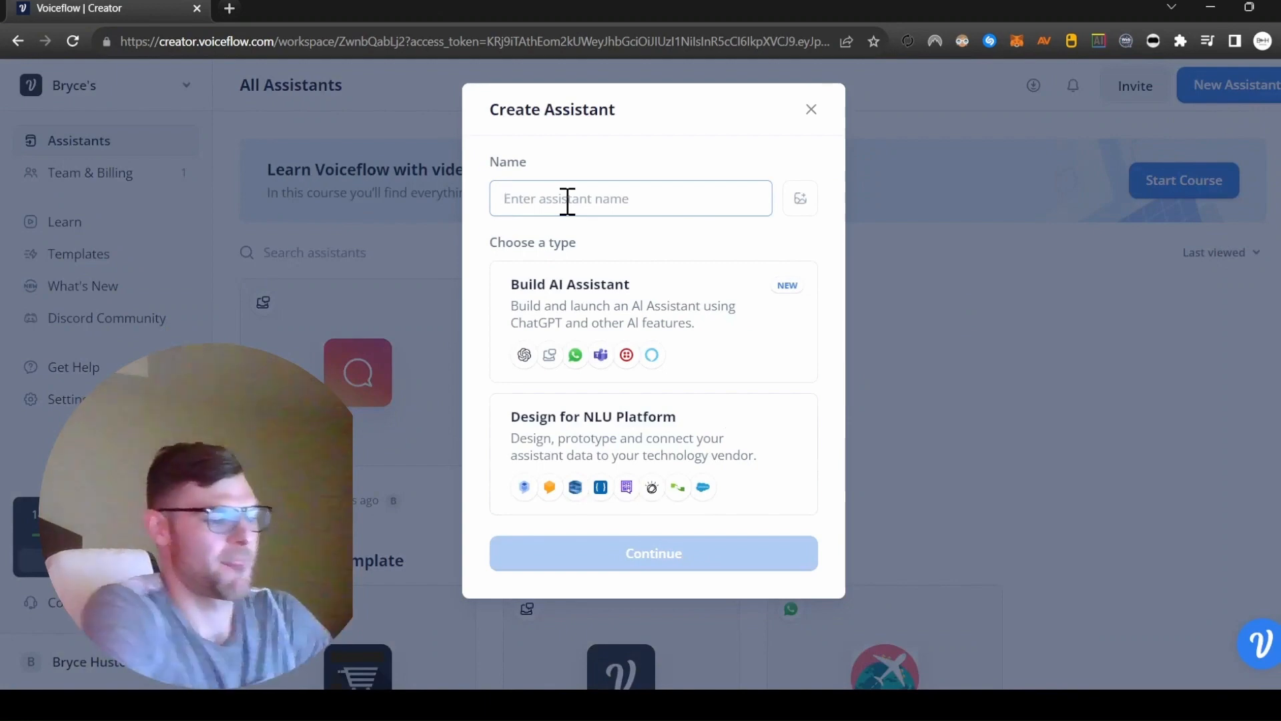
{"action": "type", "text": "Real"}
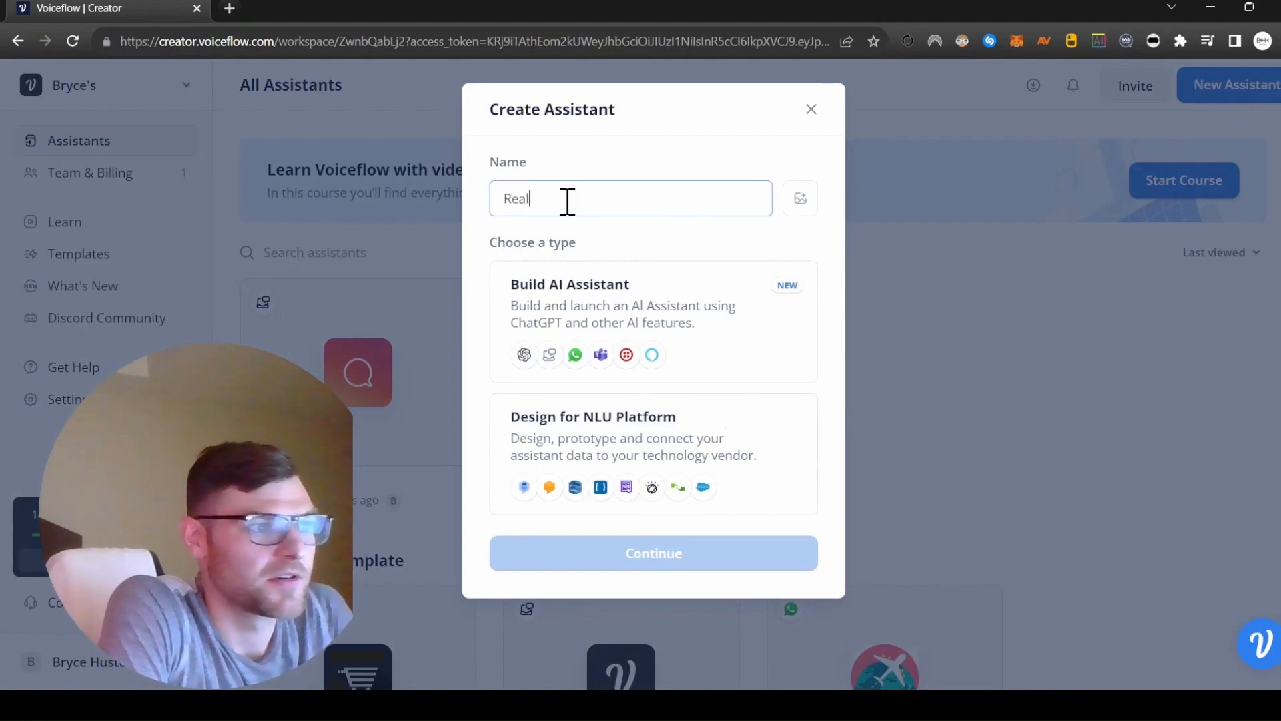
{"action": "type", "text": " Estate Chatbot"}
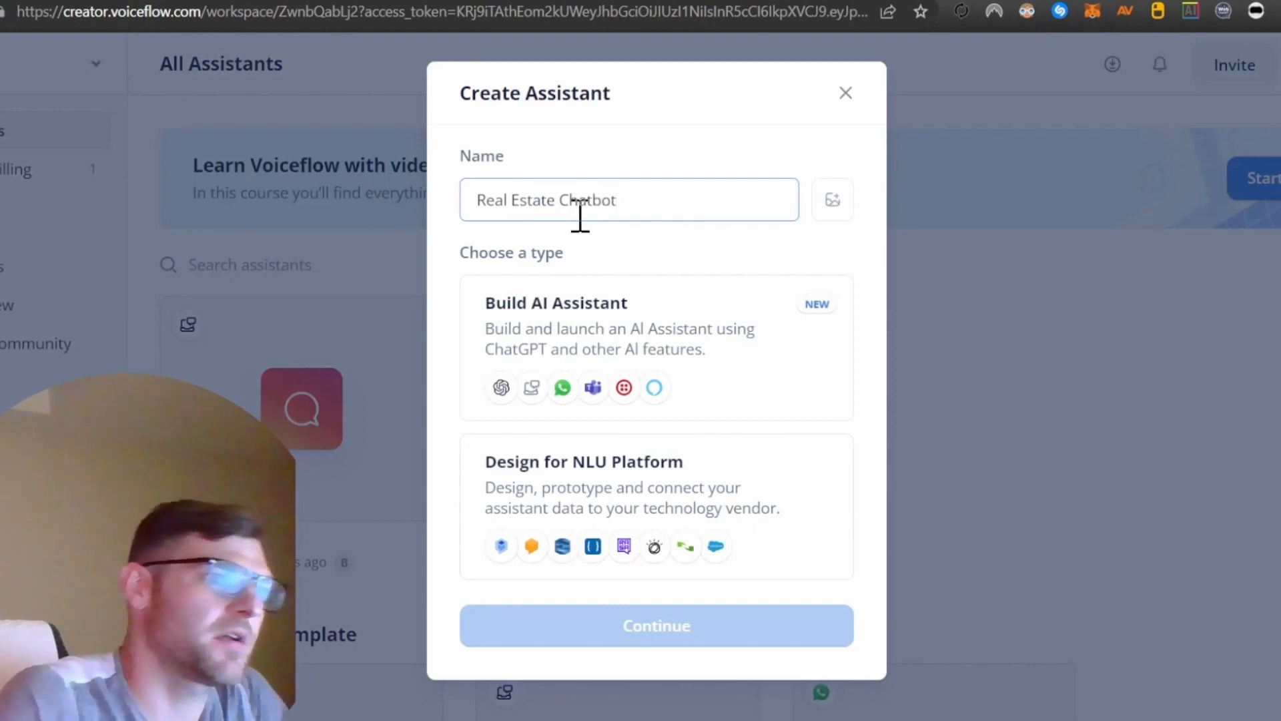
{"action": "left_click", "coordinate": [629, 337]}
{"action": "left_click", "coordinate": [624, 627]}
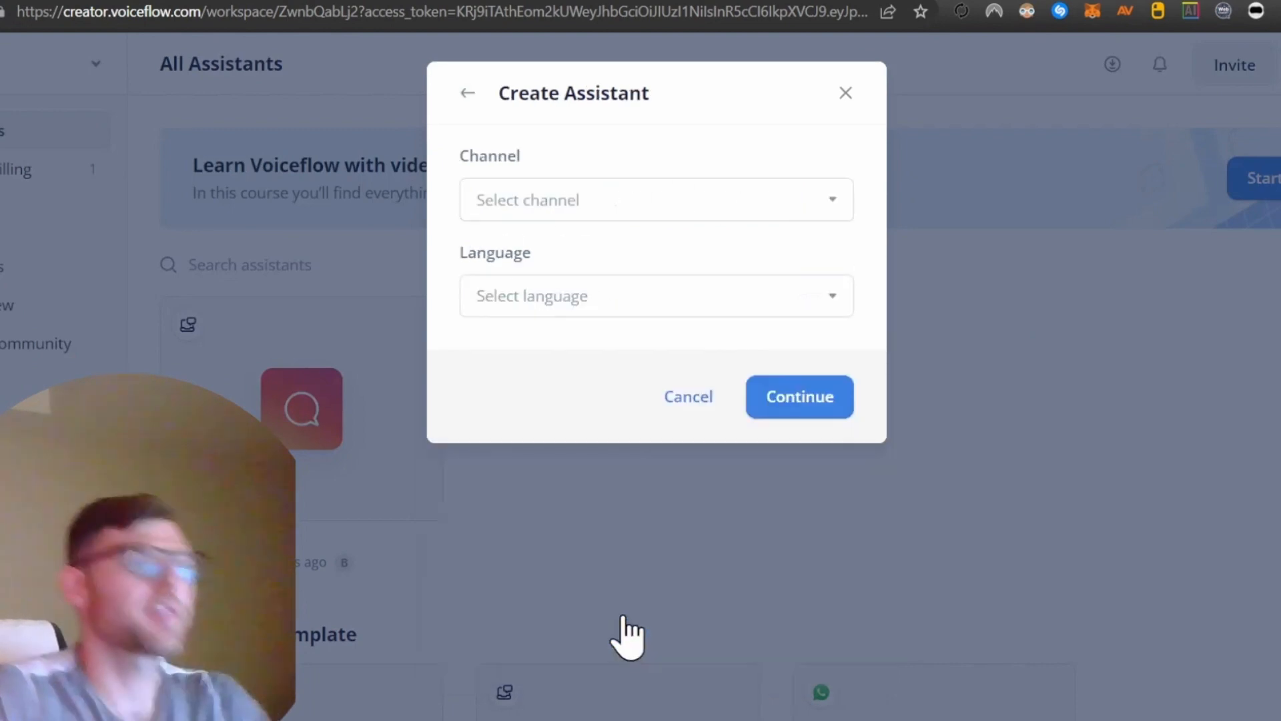
Set the assistant's channel to Web Chat and create the assistant with the default member access.
{"action": "left_click", "coordinate": [842, 212]}
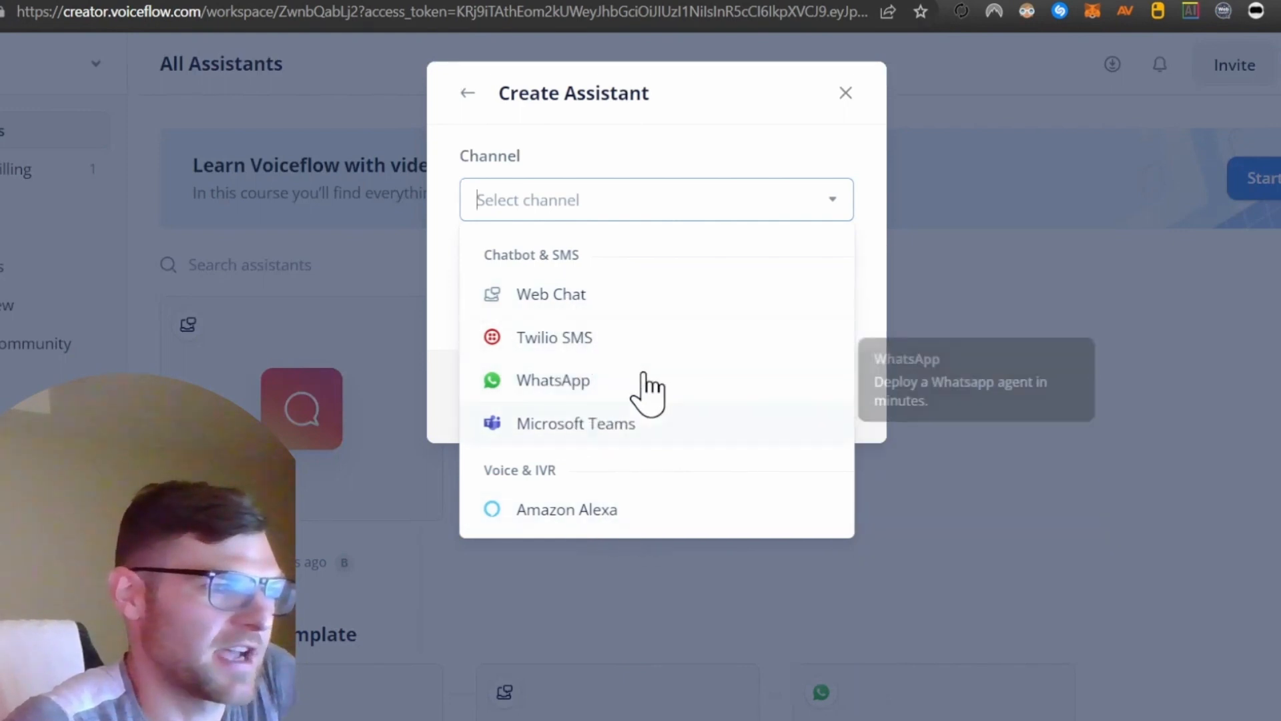
{"action": "left_click", "coordinate": [580, 298]}
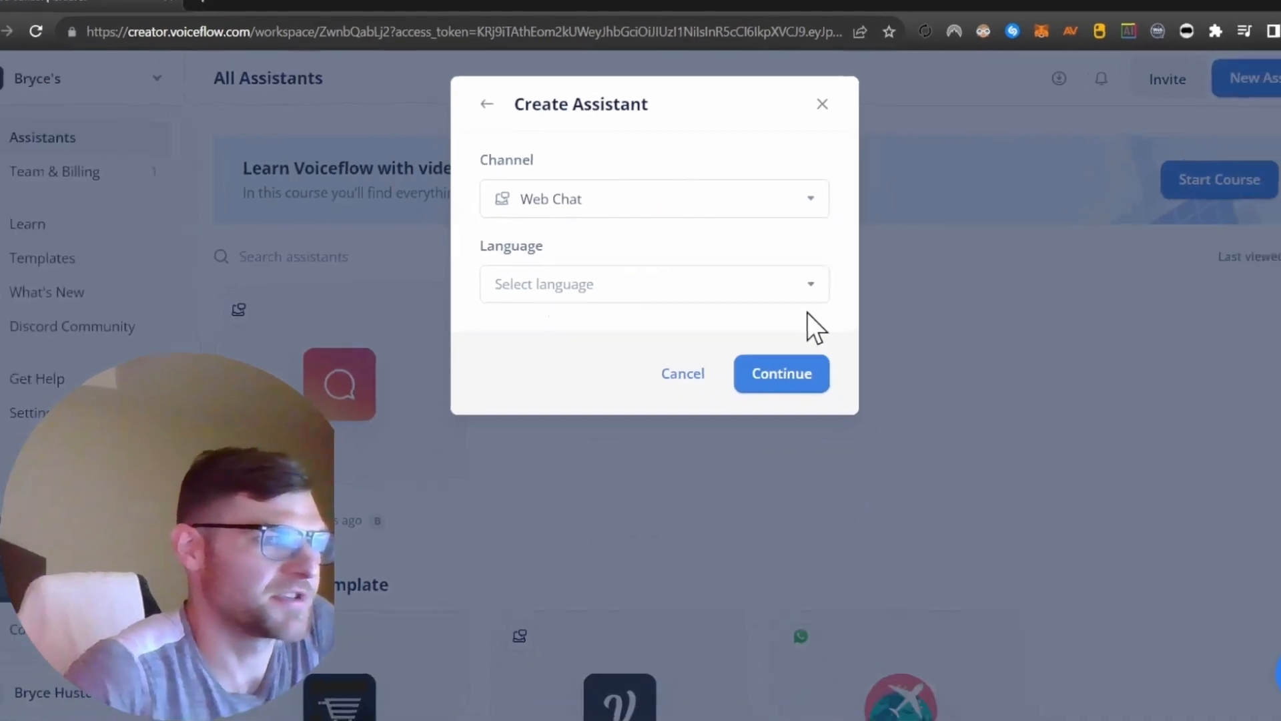
{"action": "left_click", "coordinate": [748, 371]}
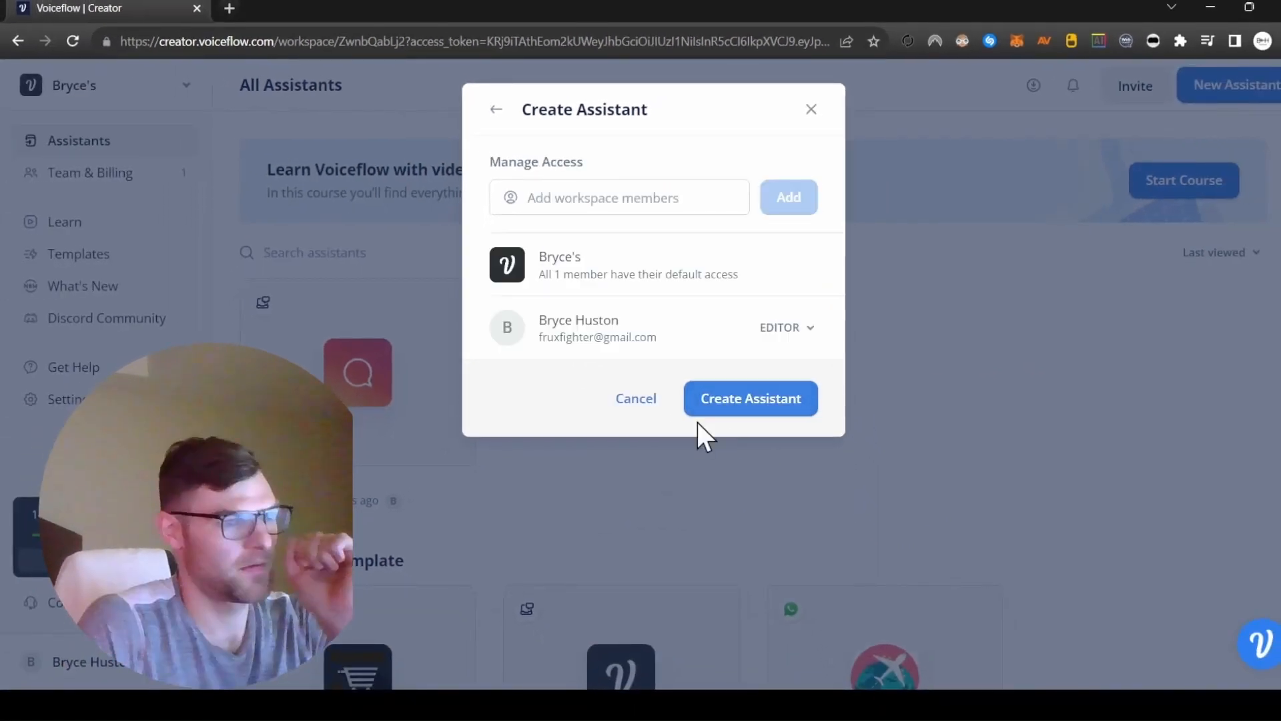
{"action": "left_click", "coordinate": [707, 403]}
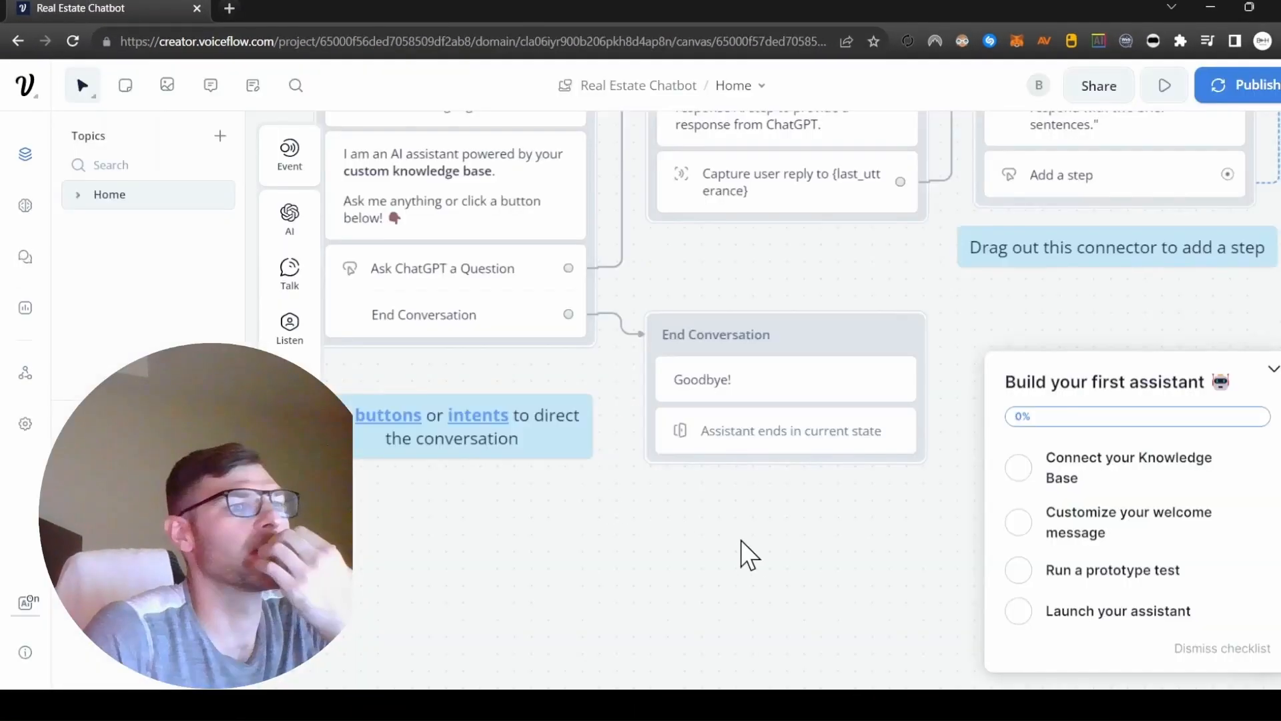
Delete the Quick Start note, the tutorial video and the Capture step note from the template canvas.
{"action": "left_click_drag", "start_coordinate": [662, 501], "coordinate": [613, 517]}
{"action": "scroll", "coordinate": [613, 515], "scroll_direction": "down", "scroll_amount": 4}
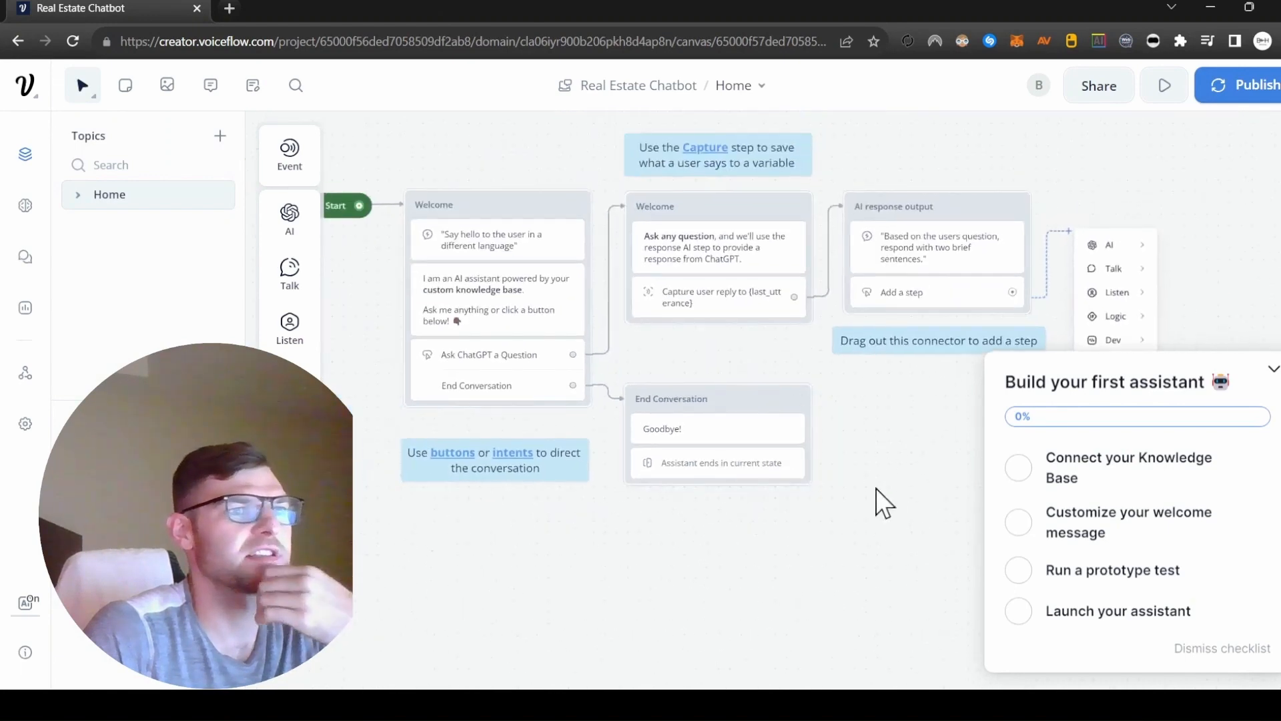
{"action": "left_click_drag", "start_coordinate": [877, 488], "coordinate": [829, 574]}
{"action": "left_click_drag", "start_coordinate": [924, 221], "coordinate": [987, 272]}
{"action": "scroll", "coordinate": [781, 297], "scroll_direction": "down", "scroll_amount": 2}
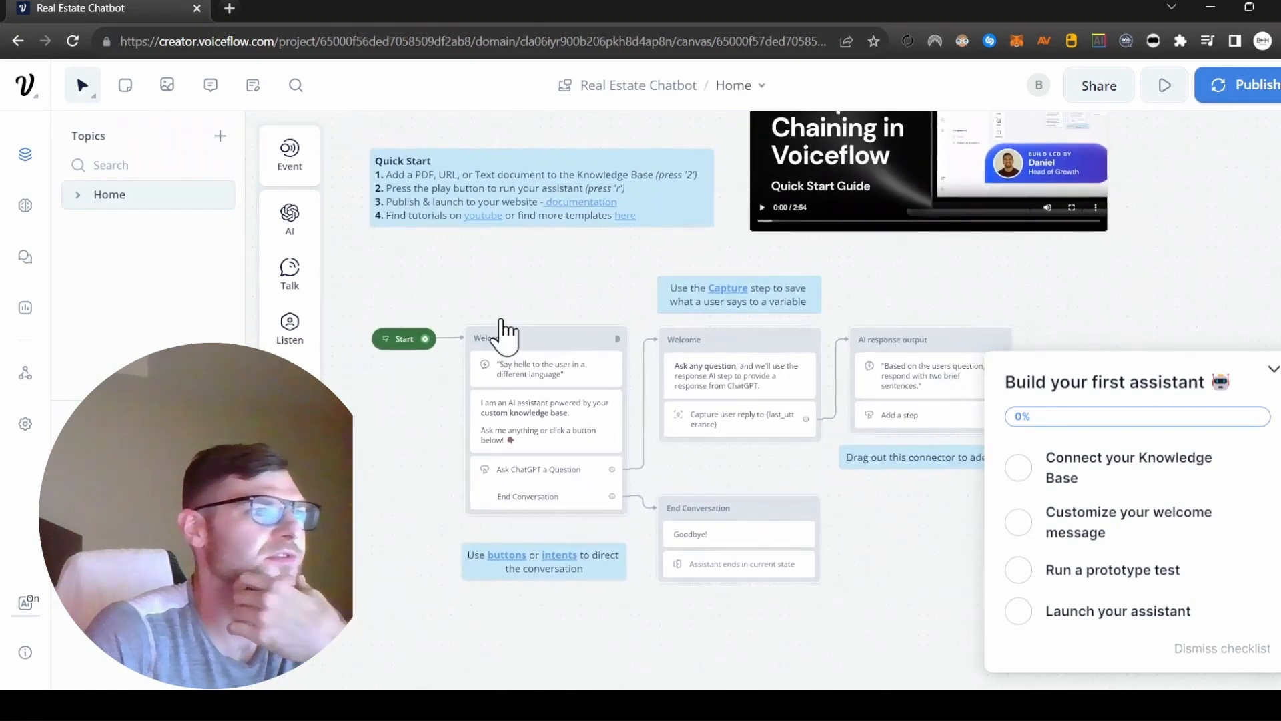
{"action": "left_click_drag", "start_coordinate": [462, 295], "coordinate": [406, 373]}
{"action": "left_click_drag", "start_coordinate": [522, 204], "coordinate": [461, 150]}
{"action": "left_click_drag", "start_coordinate": [1093, 182], "coordinate": [758, 286]}
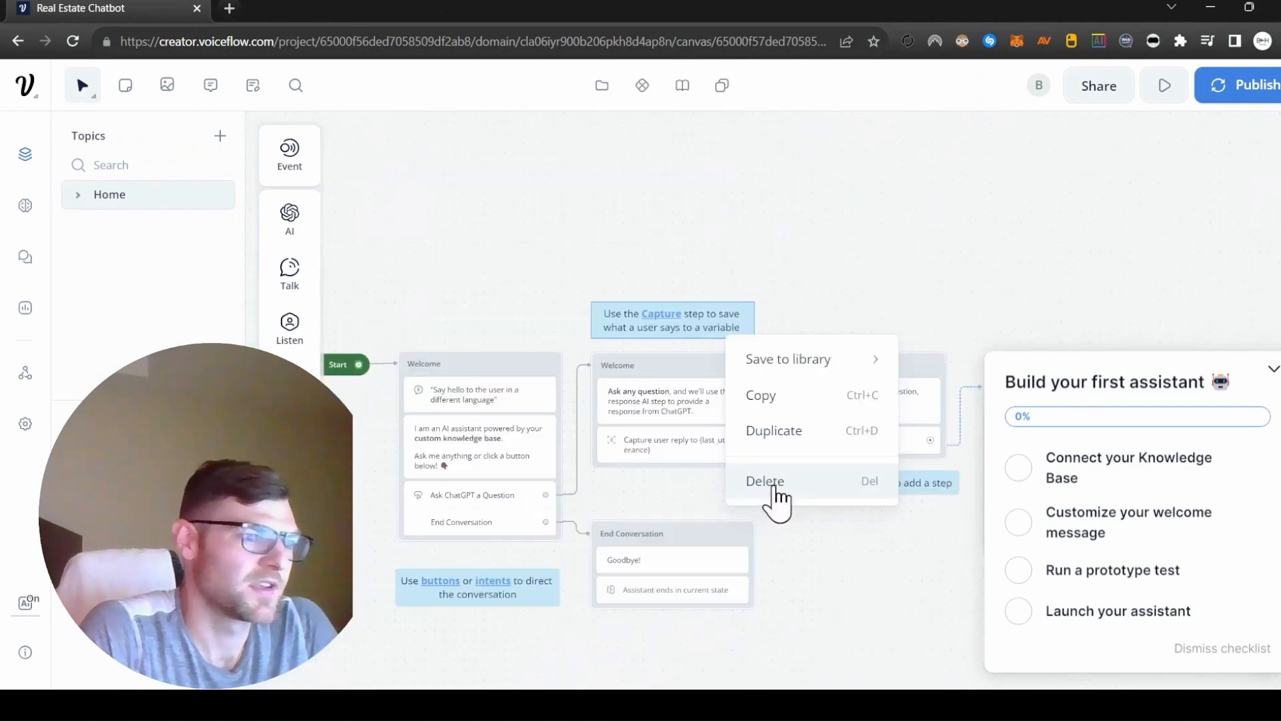
{"action": "left_click", "coordinate": [772, 489]}
Delete the two Welcome blocks, including the steps inside them, from the template flow.
{"action": "left_click", "coordinate": [456, 387]}
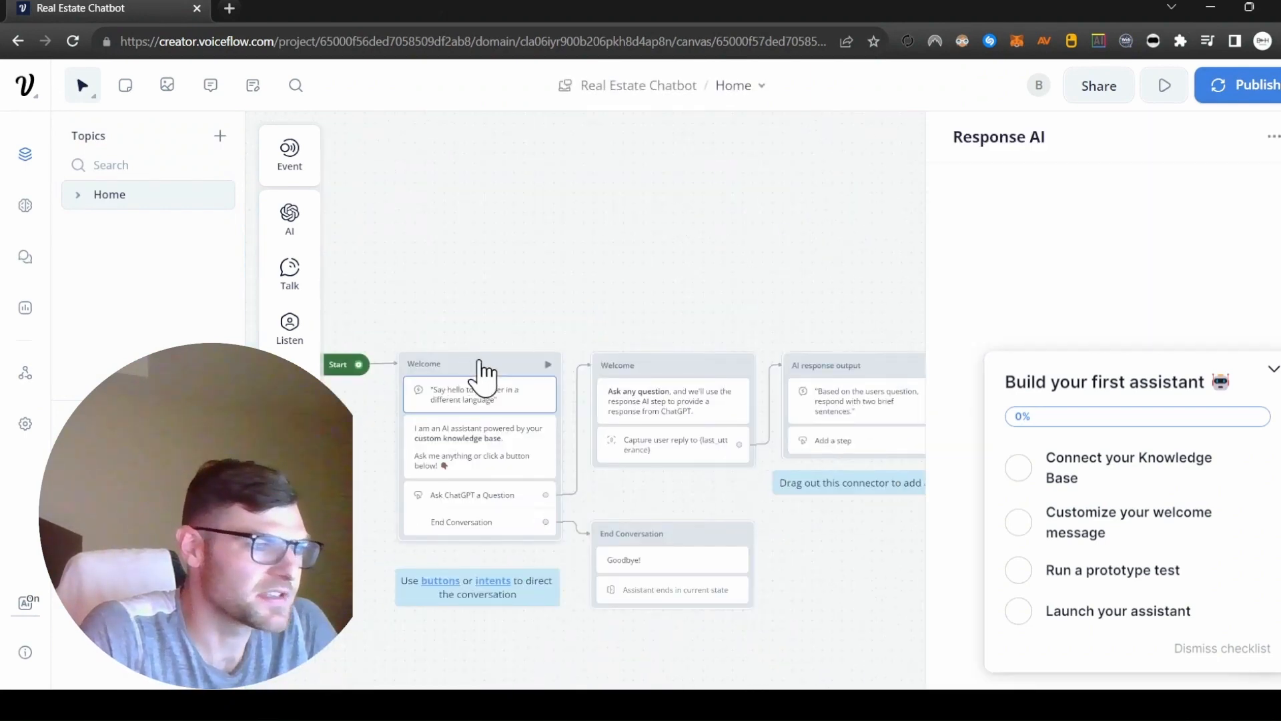
{"action": "key", "text": "Delete"}
{"action": "key", "text": "Delete"}
{"action": "key", "text": "Delete"}
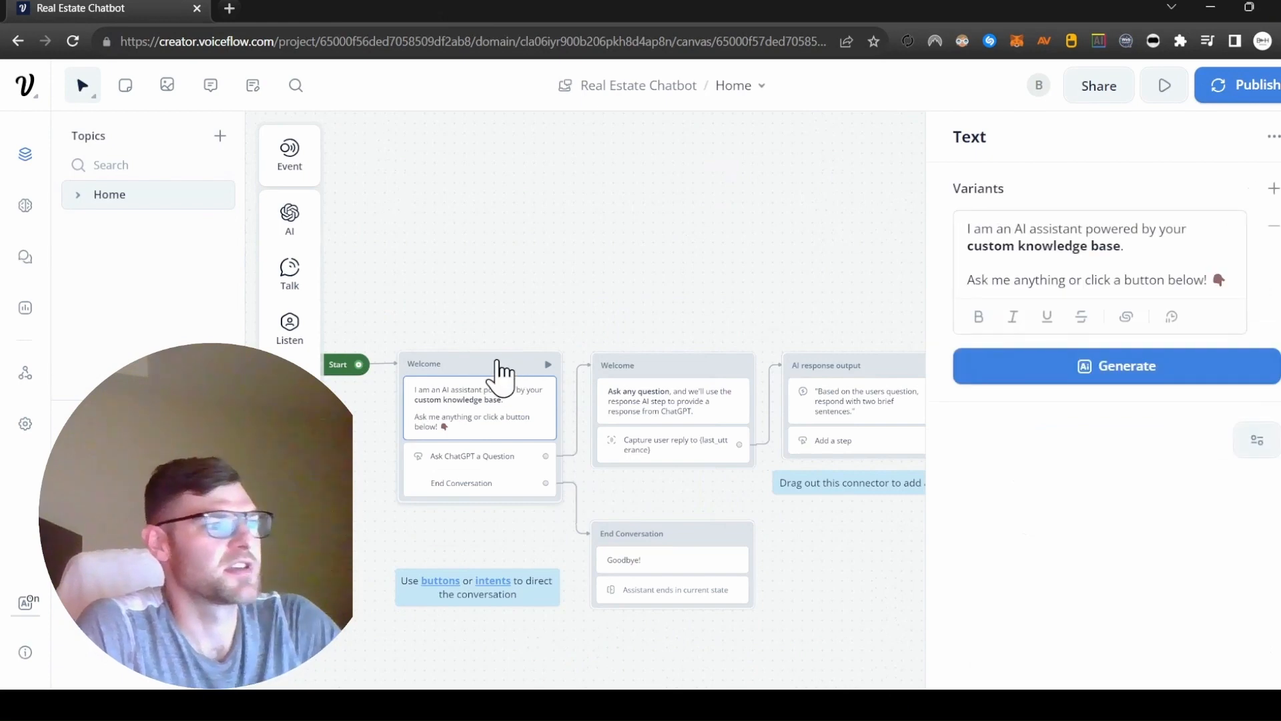
{"action": "key", "text": "Delete"}
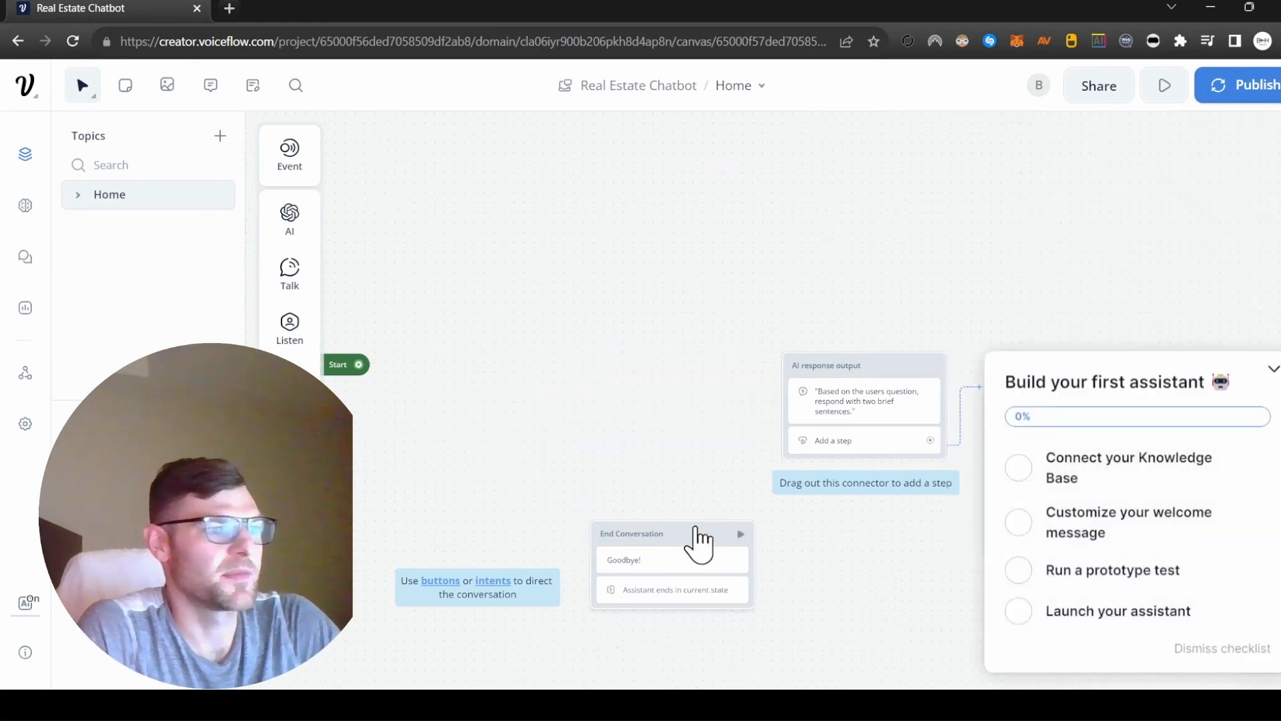
Delete the End Conversation and AI response output blocks and the remaining template items, keeping only the Start block.
{"action": "left_click", "coordinate": [698, 544]}
{"action": "key", "text": "Delete"}
{"action": "left_click", "coordinate": [899, 365]}
{"action": "key", "text": "Delete"}
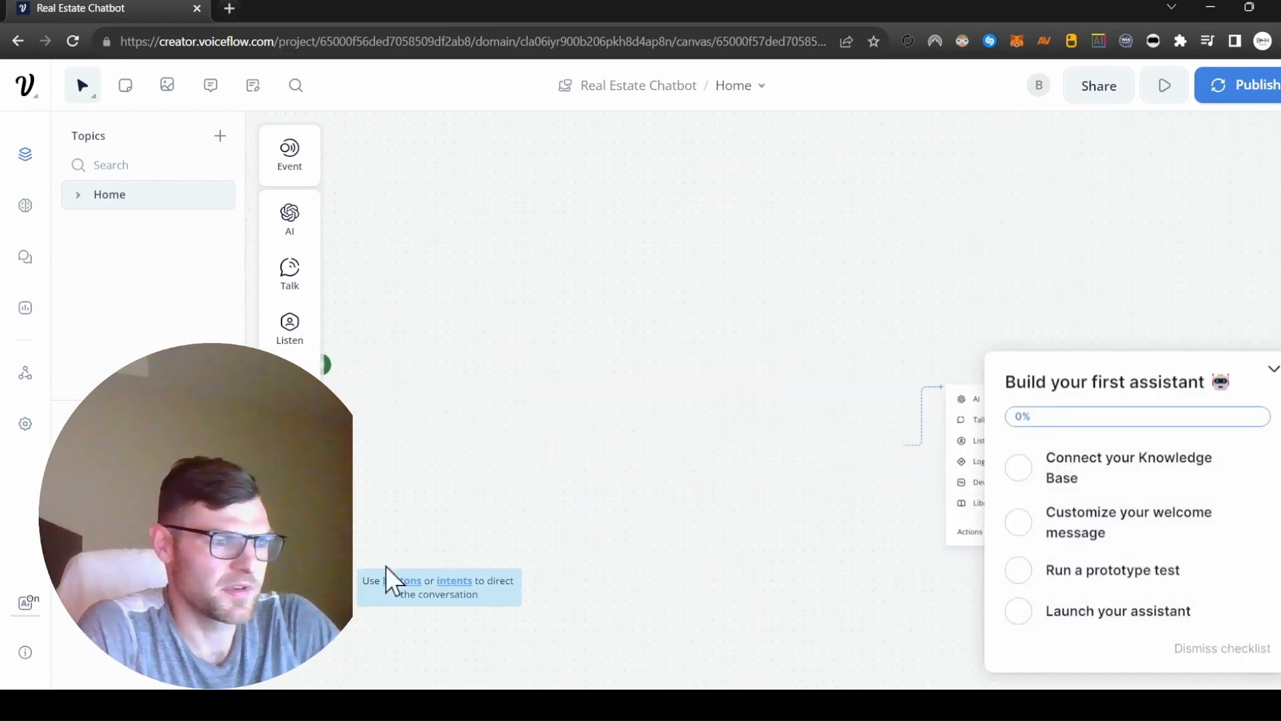
{"action": "left_click", "coordinate": [689, 357]}
{"action": "key", "text": "Delete"}
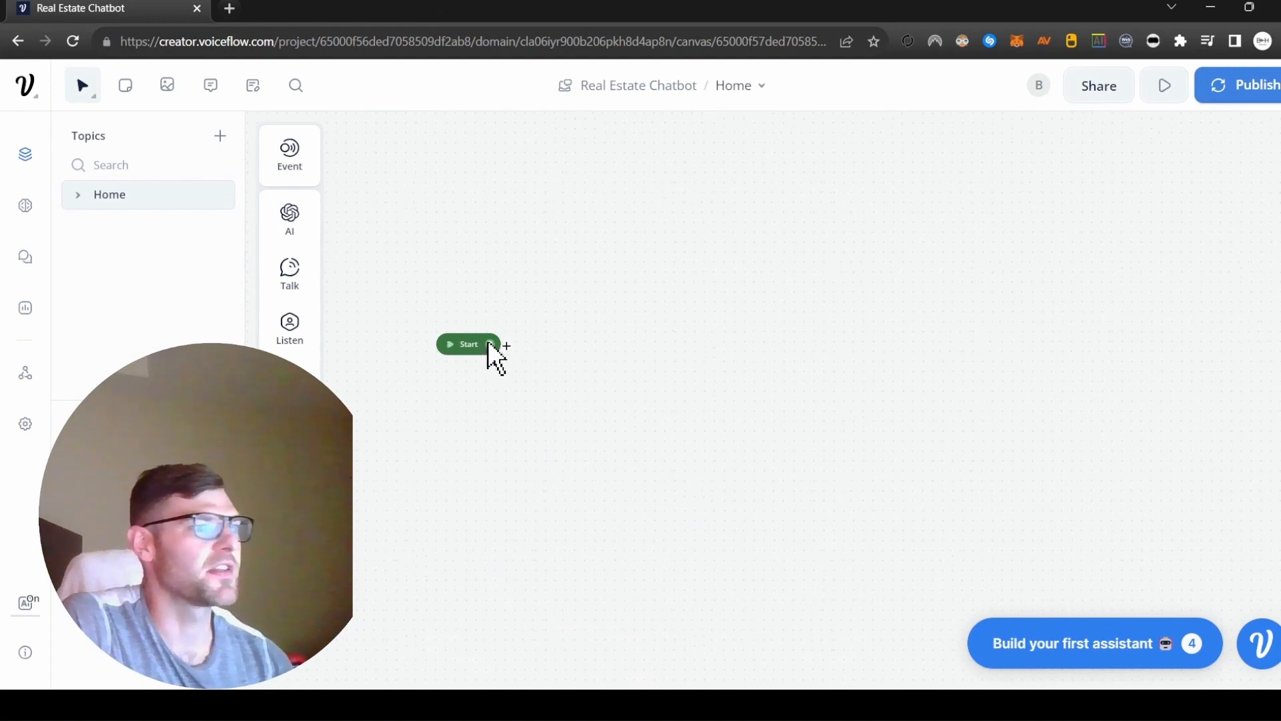
Connect a new block containing a Text step to the Start block.
{"action": "left_click_drag", "start_coordinate": [502, 345], "coordinate": [578, 274]}
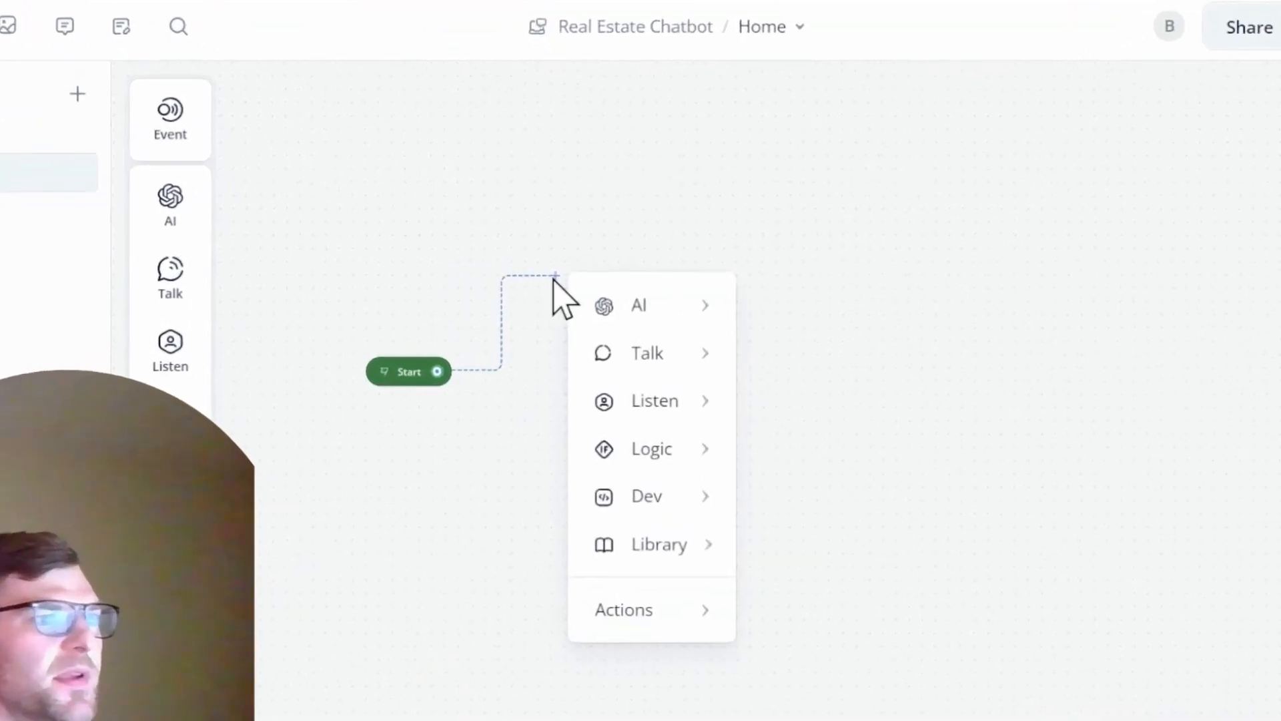
{"action": "mouse_move", "coordinate": [677, 307]}
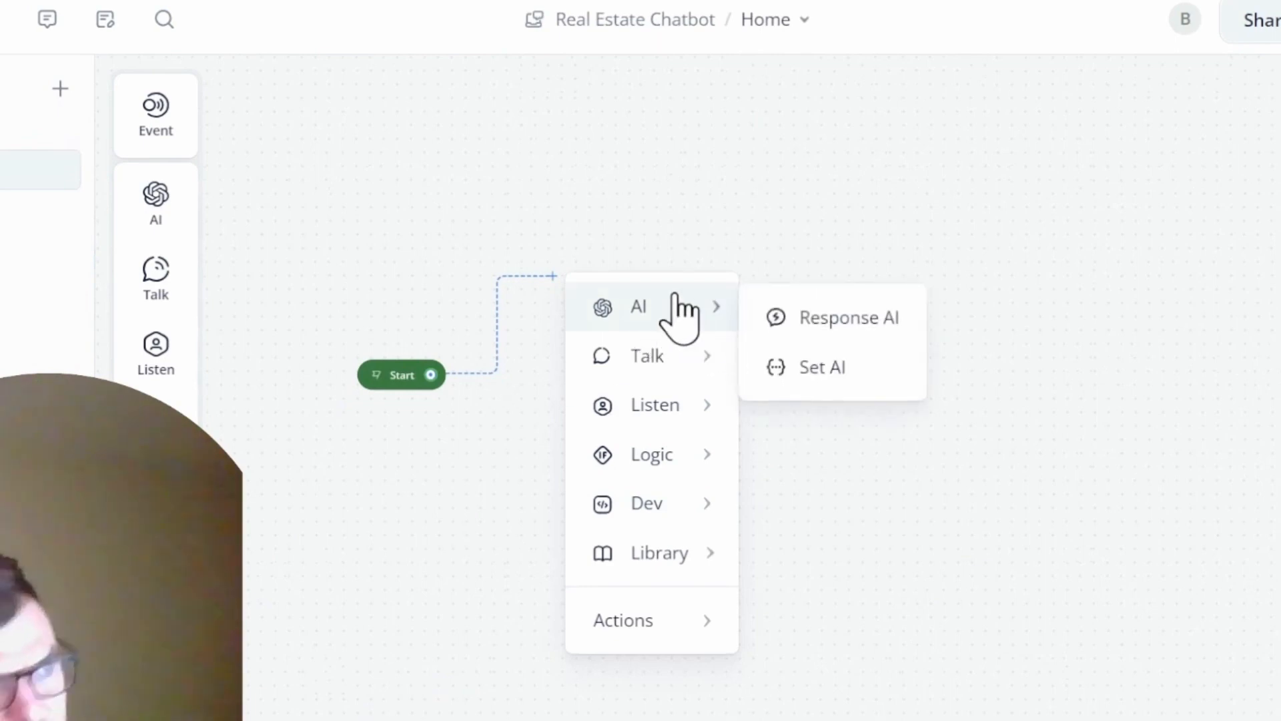
{"action": "mouse_move", "coordinate": [654, 374]}
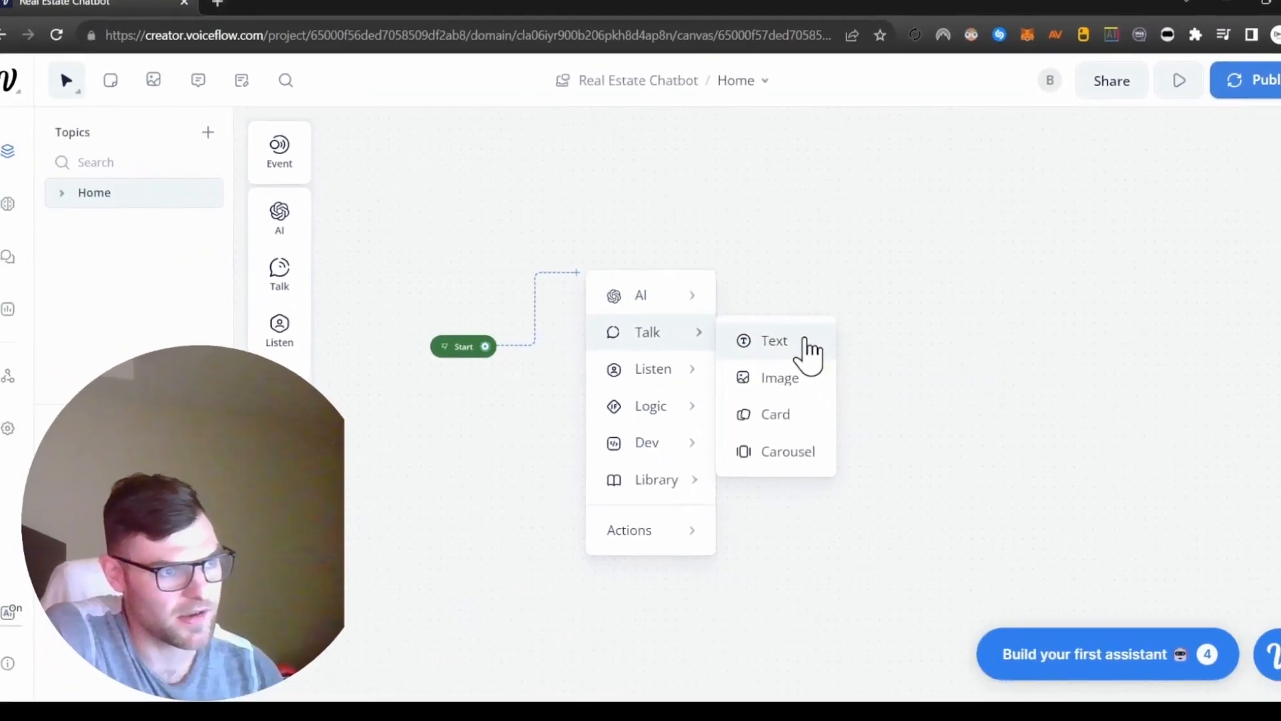
{"action": "left_click", "coordinate": [813, 365]}
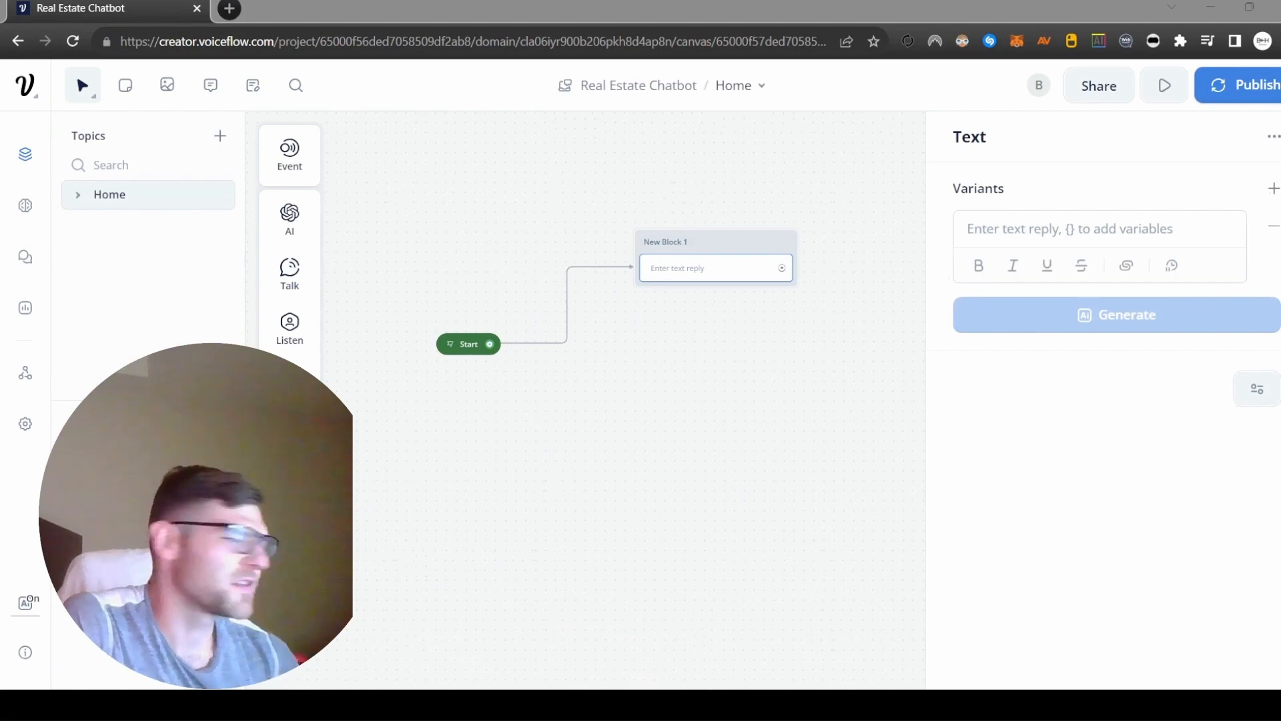
{"action": "left_click", "coordinate": [682, 244]}
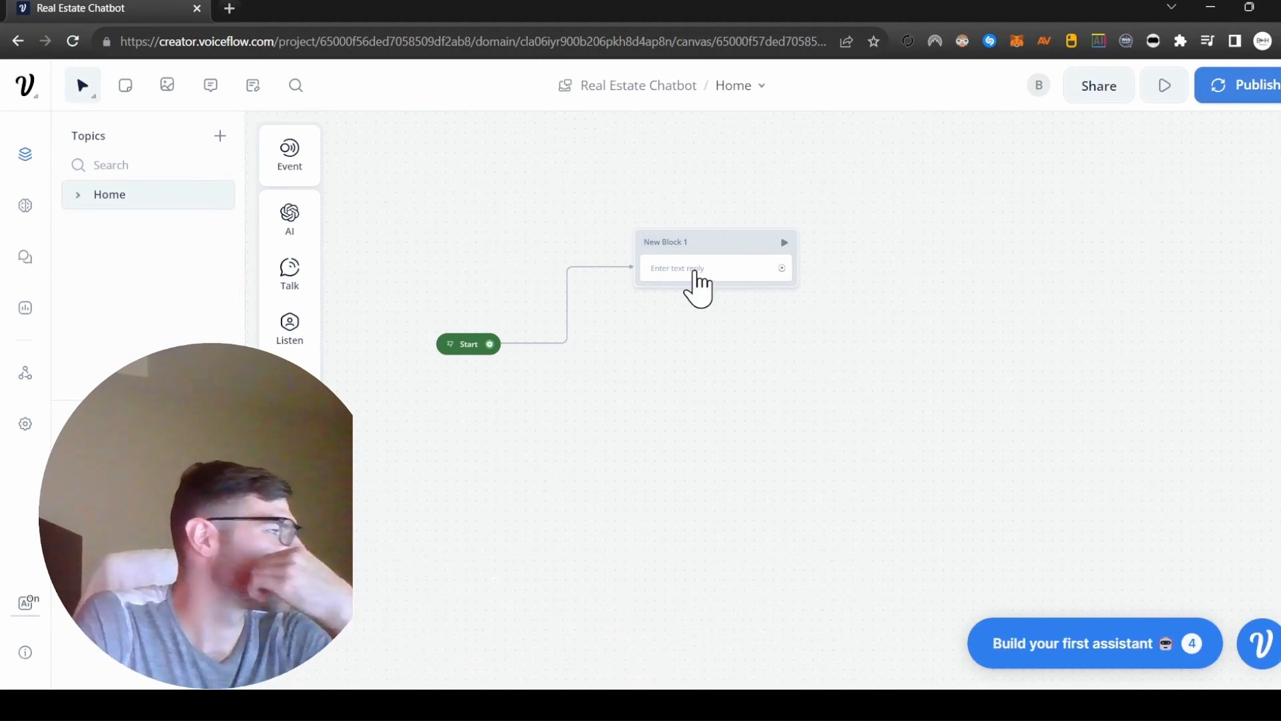
Enter "Welcome to Jane Hoffman Realty!" as the reply of the new block's Text step.
{"action": "left_click", "coordinate": [695, 280]}
{"action": "type", "text": "Wel"}
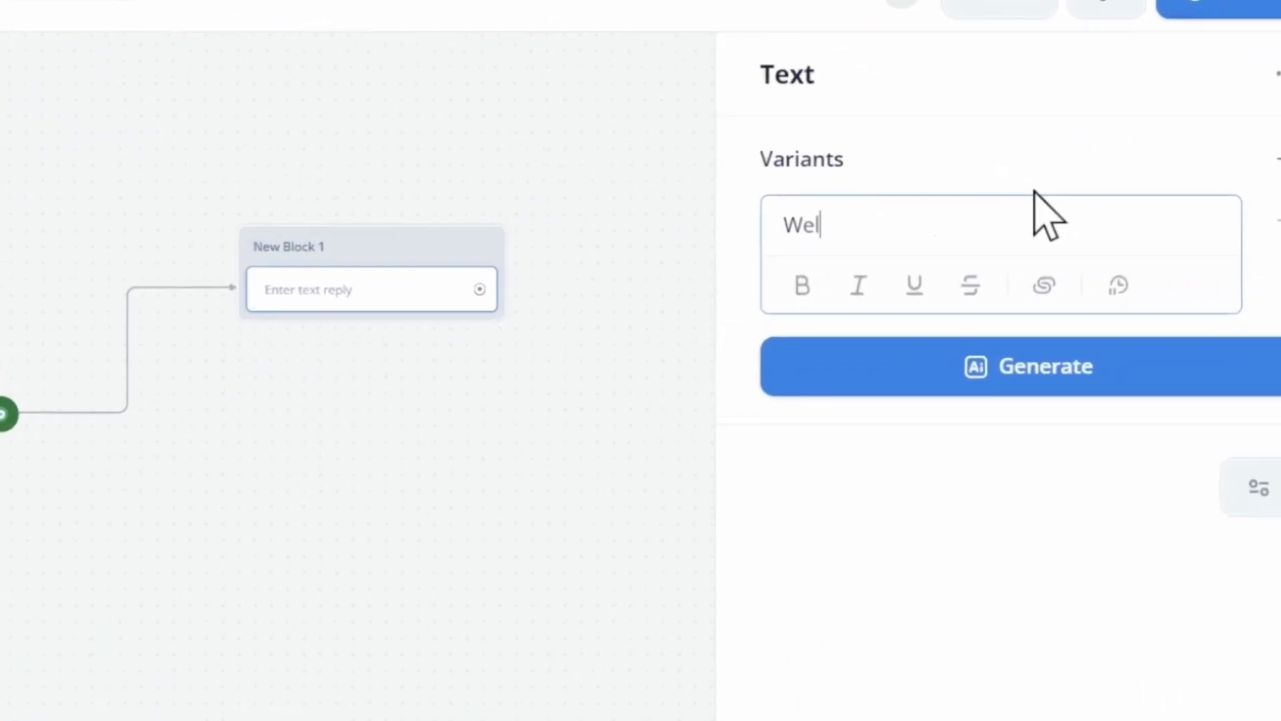
{"action": "type", "text": "come to"}
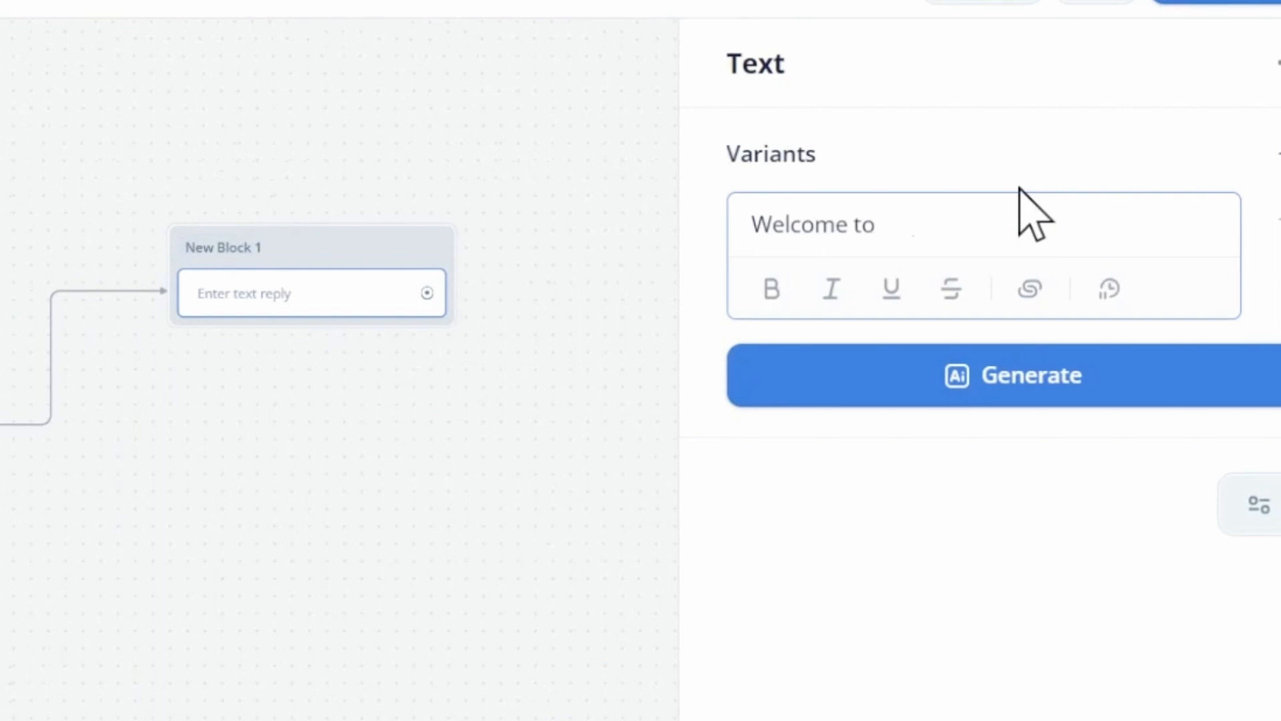
{"action": "type", "text": " Jane"}
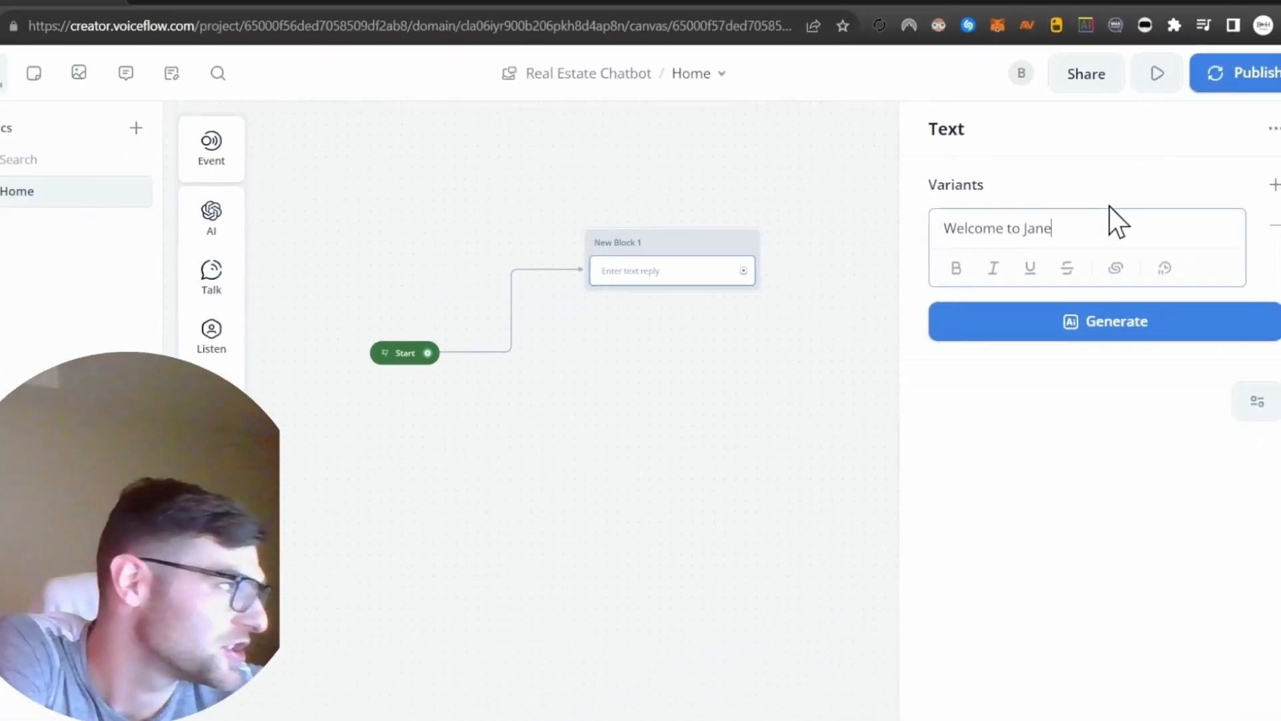
{"action": "type", "text": " Hoffman"}
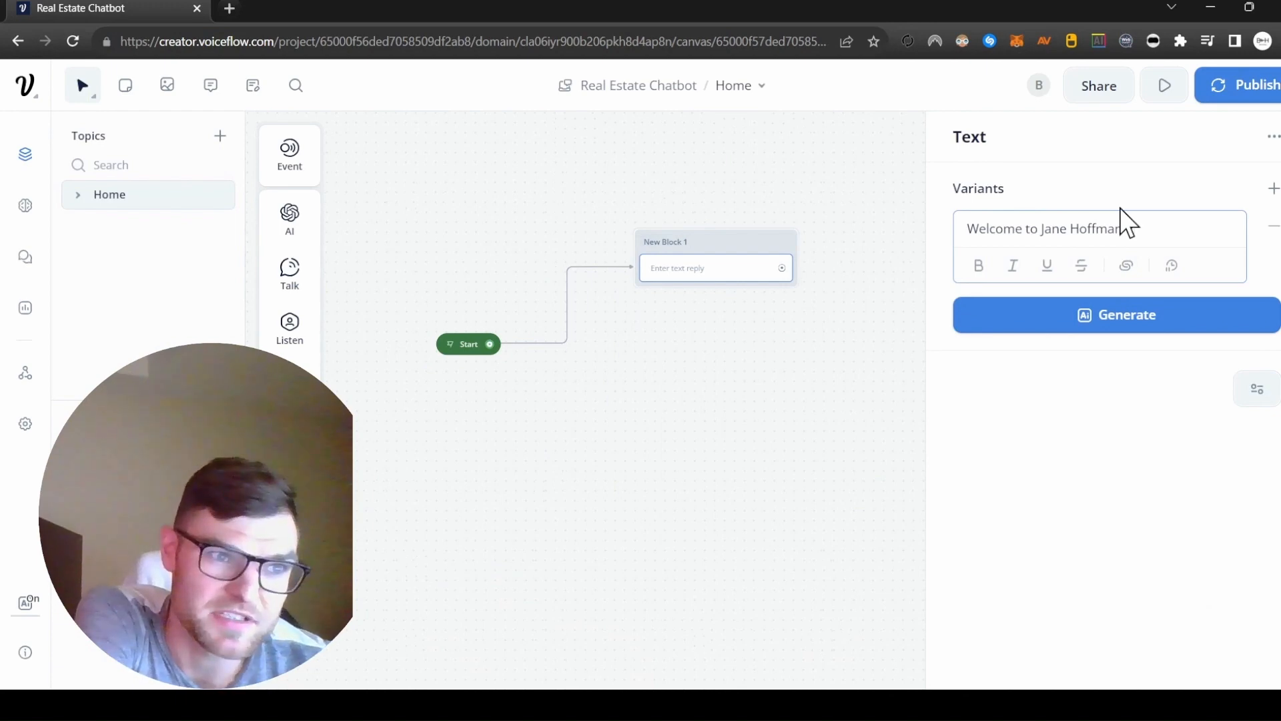
{"action": "type", "text": " Real"}
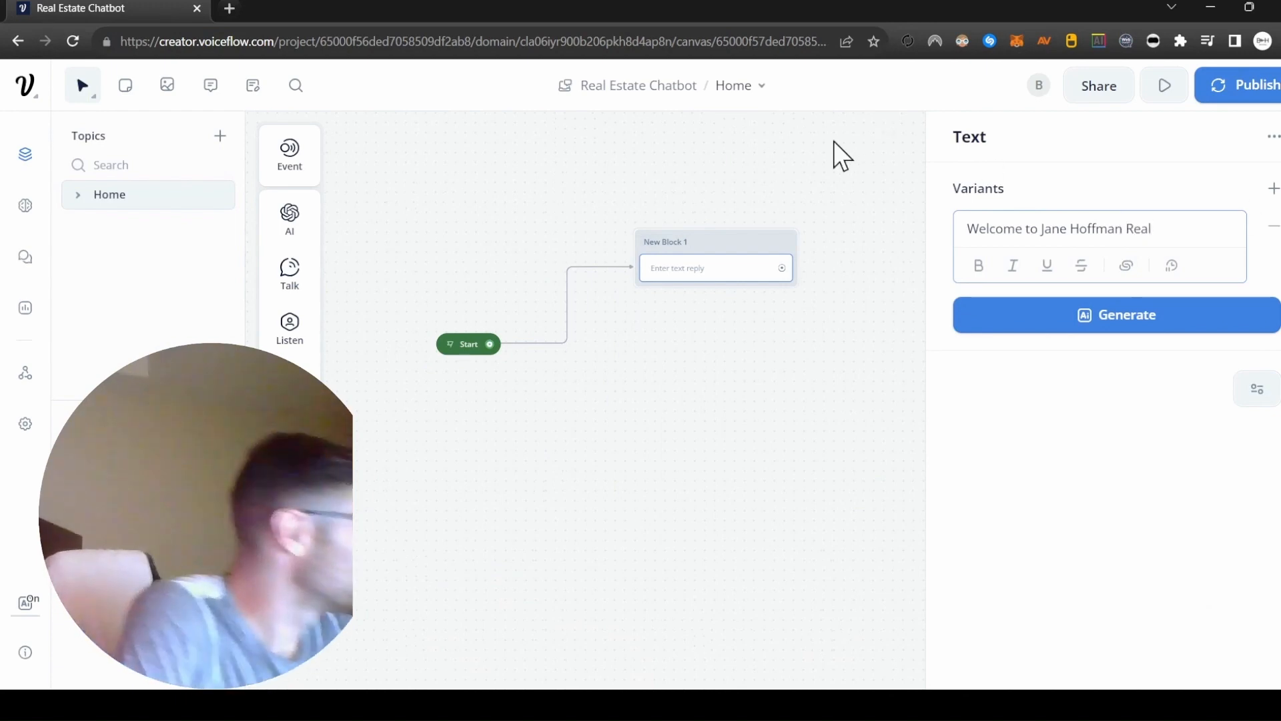
{"action": "type", "text": "ty"}
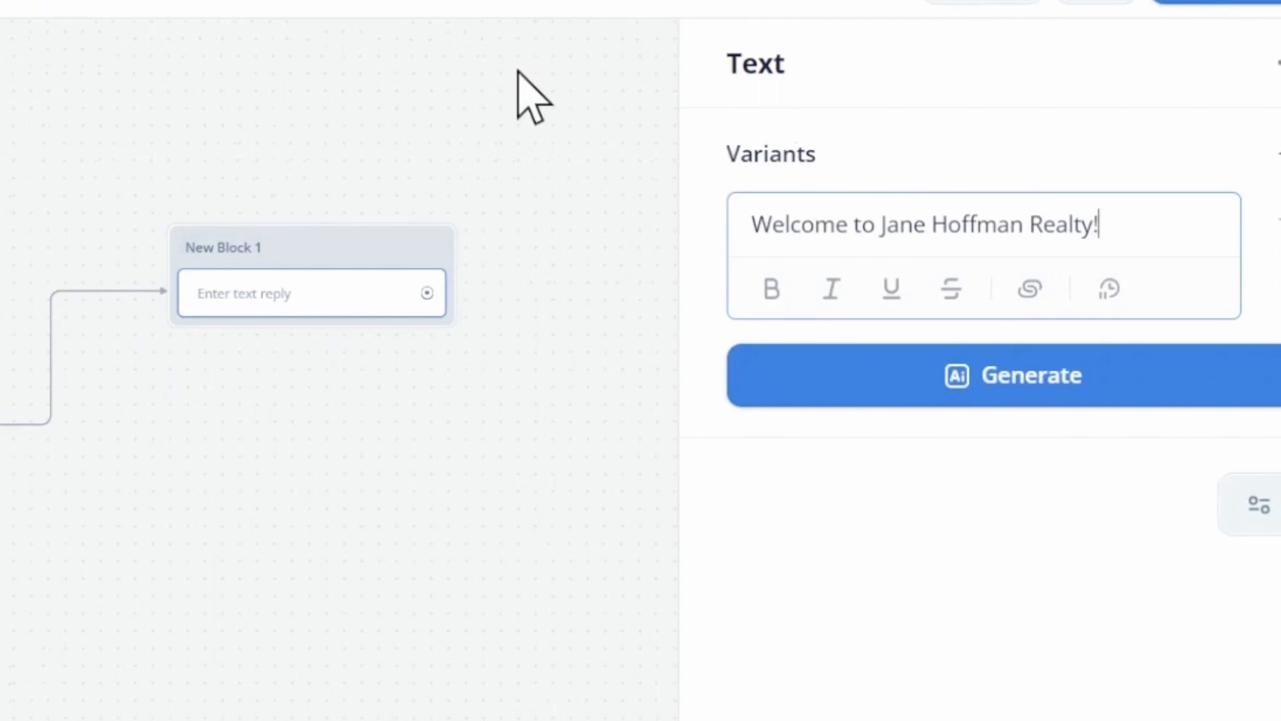
Append "I am your personal AI assistant!" to the welcome reply and try to generate three variants of it.
{"action": "type", "text": "! I am your "}
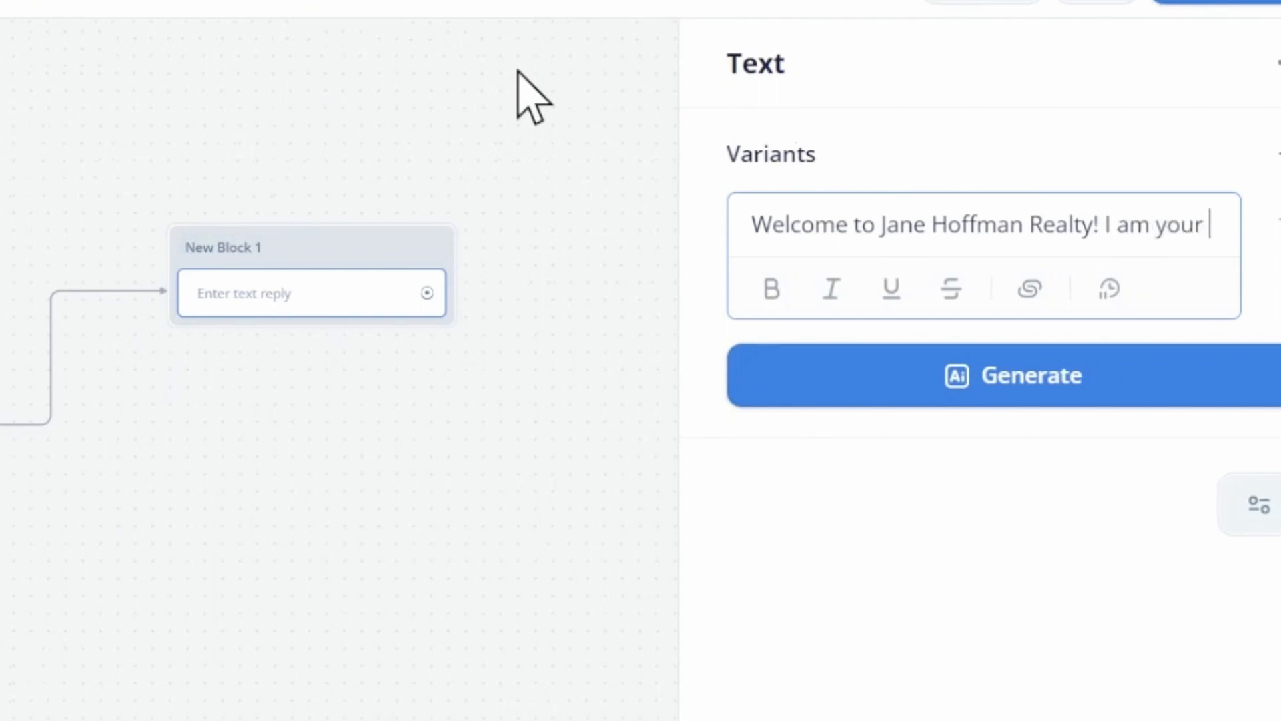
{"action": "type", "text": "personal AI assistant!"}
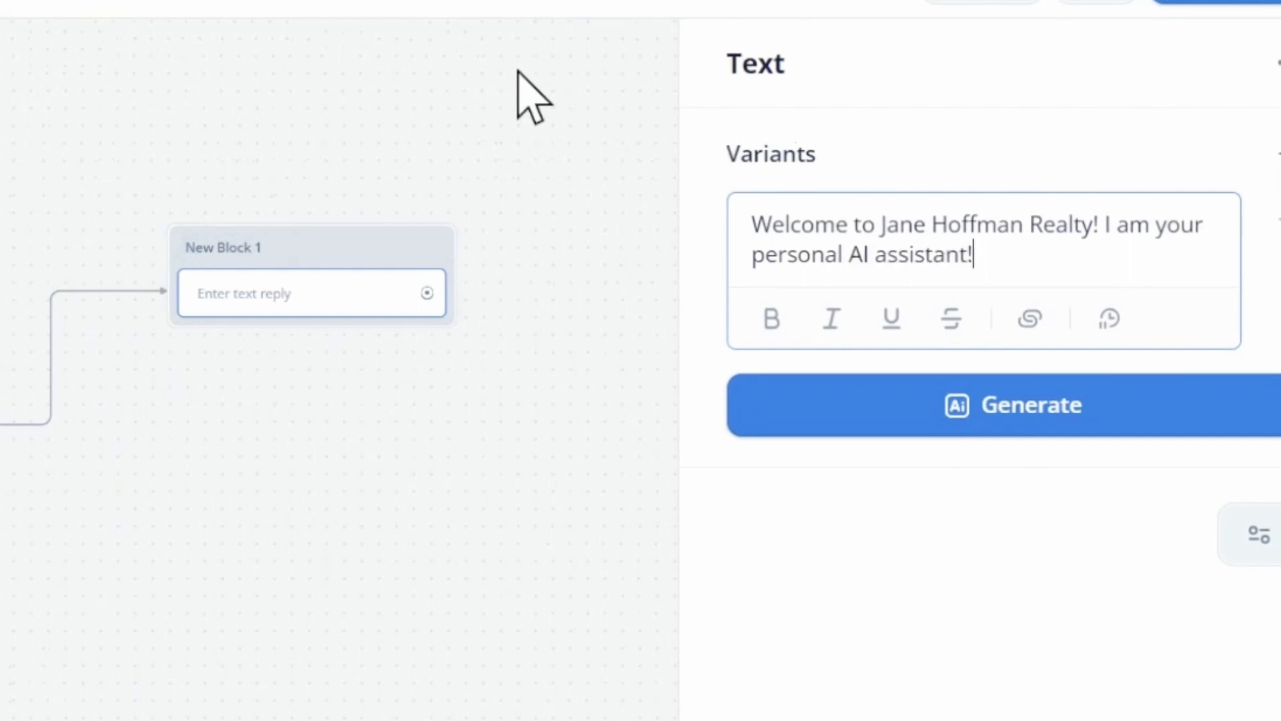
{"action": "left_click", "coordinate": [1072, 405]}
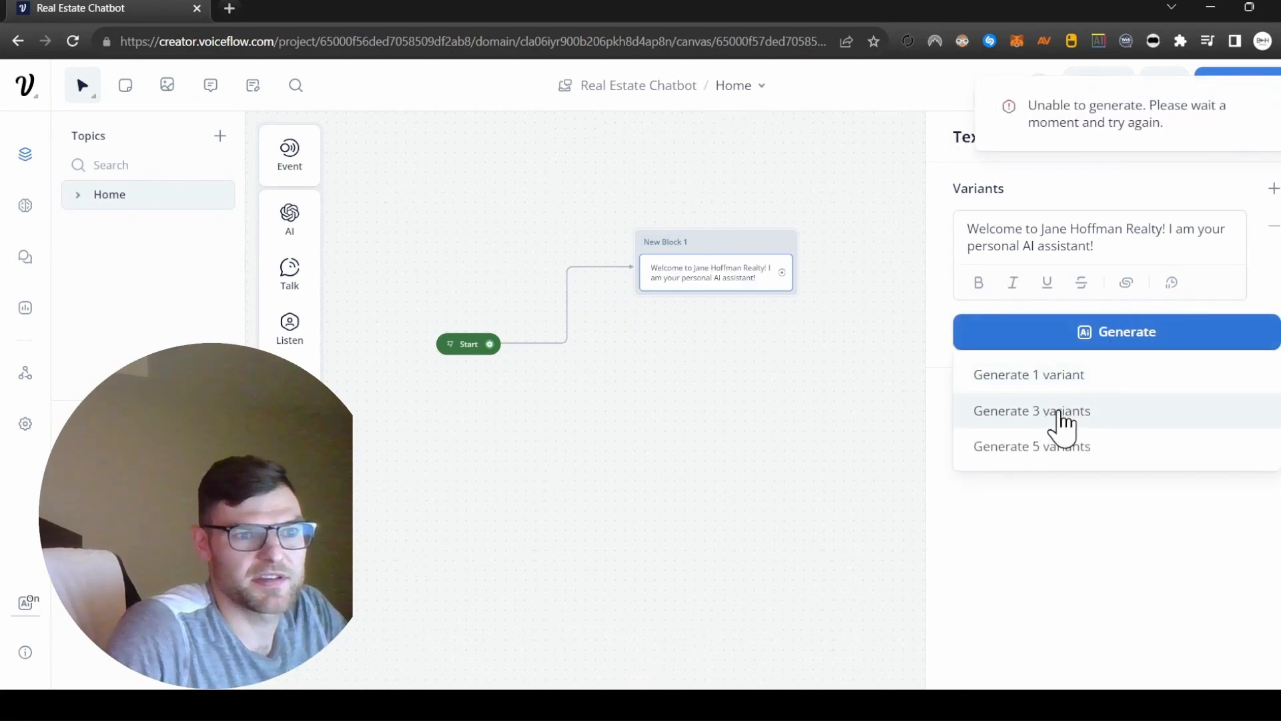
{"action": "left_click", "coordinate": [1061, 414]}
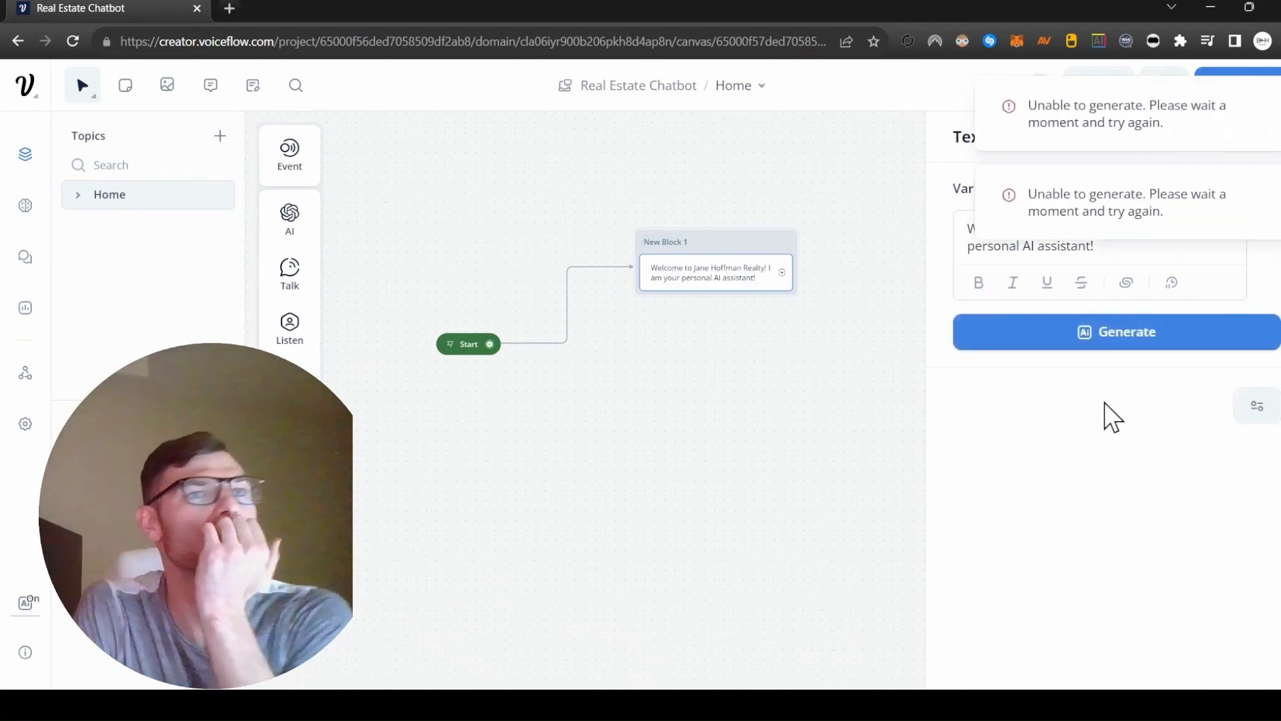
{"action": "left_click", "coordinate": [892, 354]}
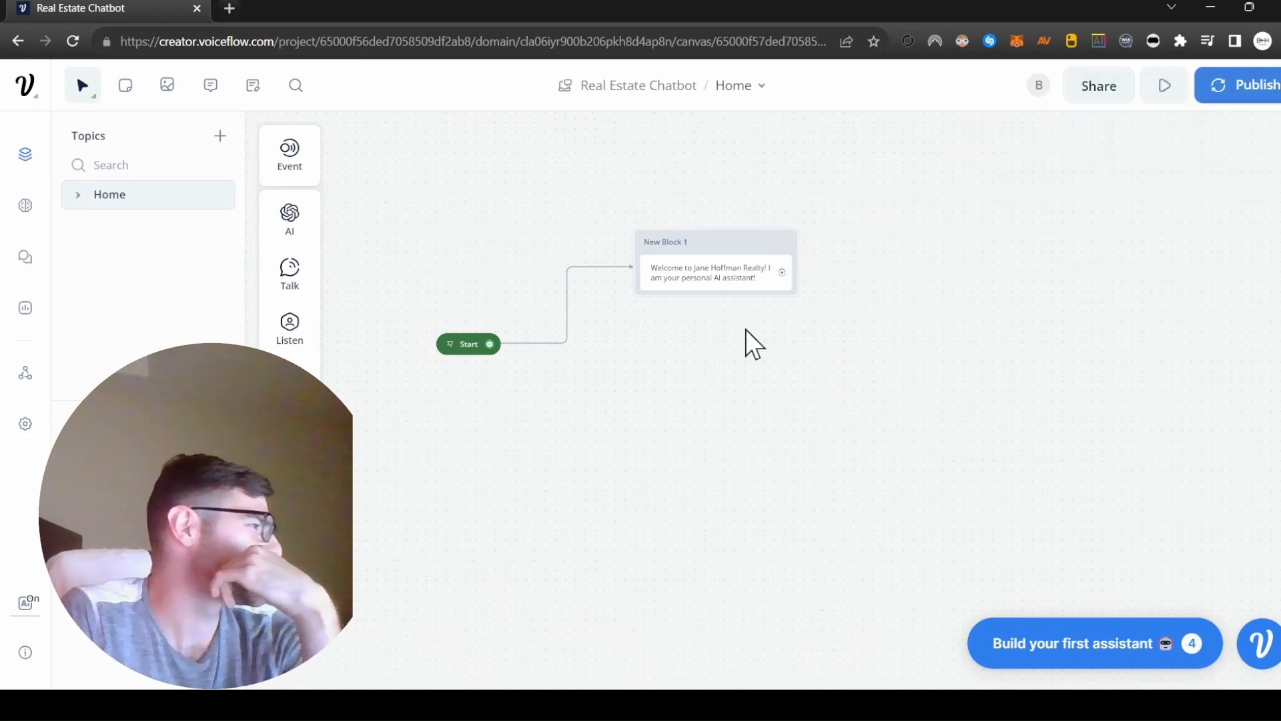
Move the welcome block level with the Start block and connect a new block containing a Text step to its output.
{"action": "left_click_drag", "start_coordinate": [738, 242], "coordinate": [686, 340]}
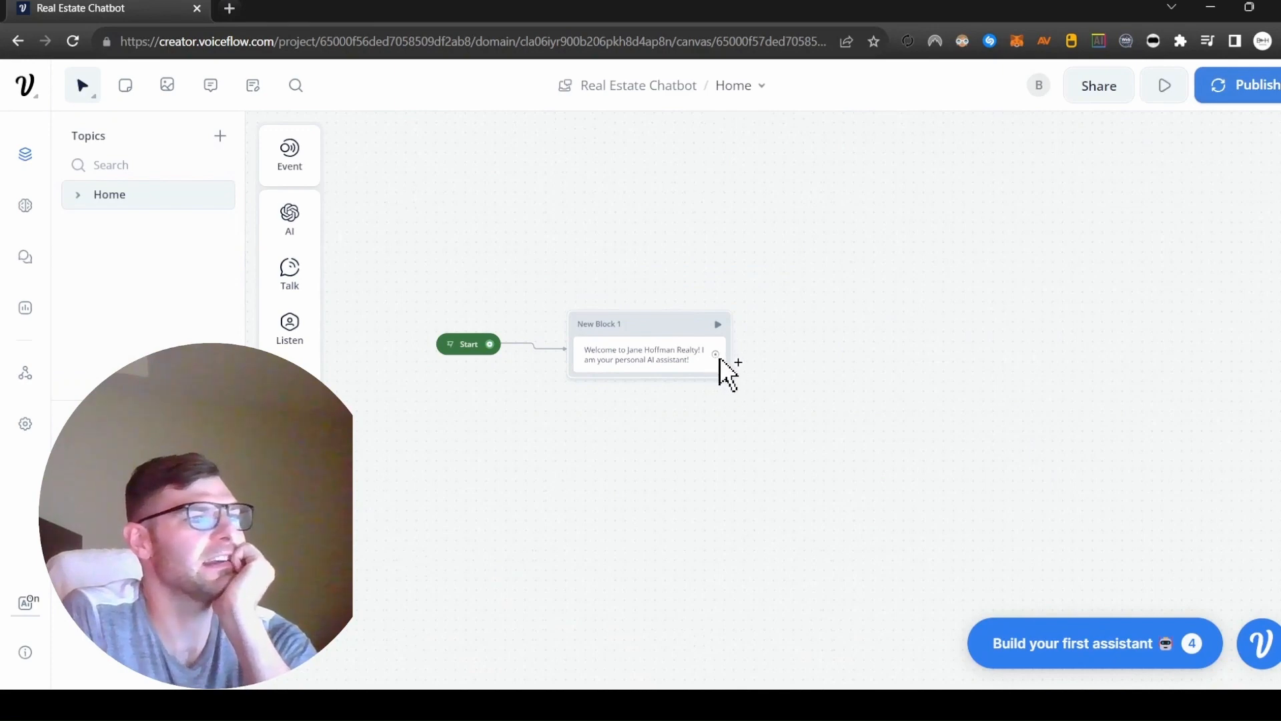
{"action": "left_click_drag", "start_coordinate": [717, 357], "coordinate": [818, 230]}
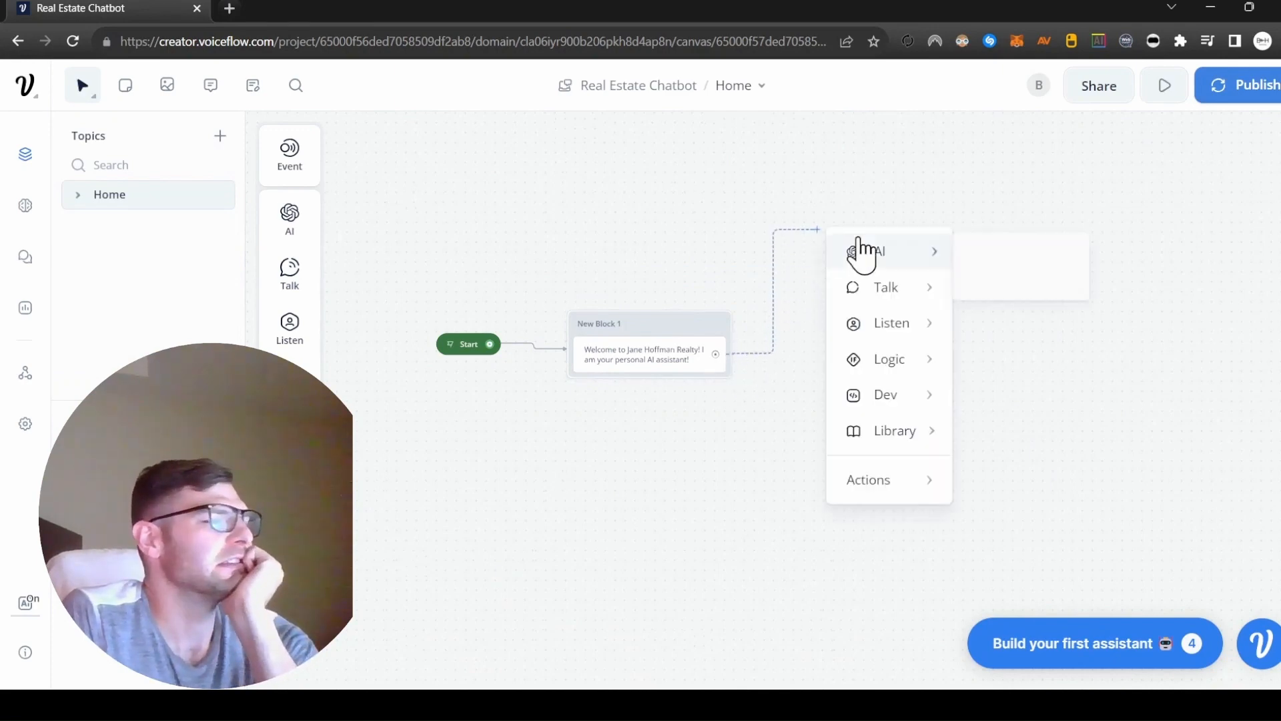
{"action": "mouse_move", "coordinate": [894, 298]}
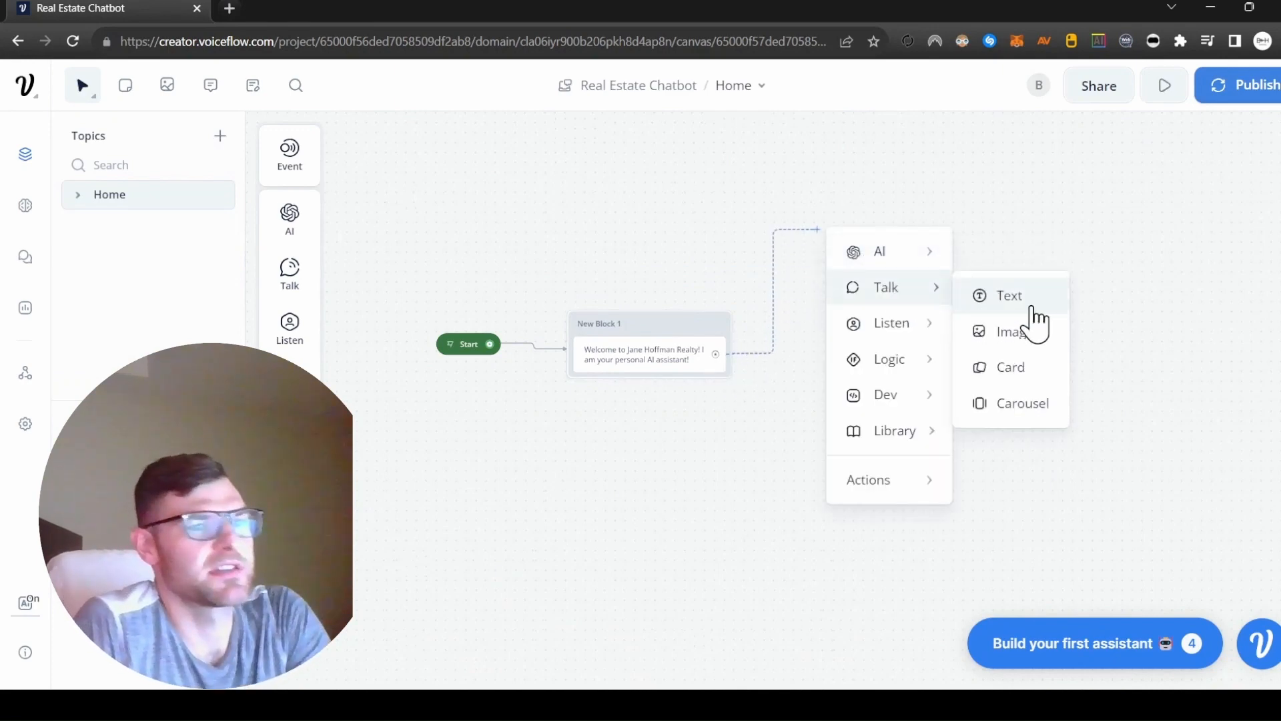
{"action": "left_click", "coordinate": [1033, 308]}
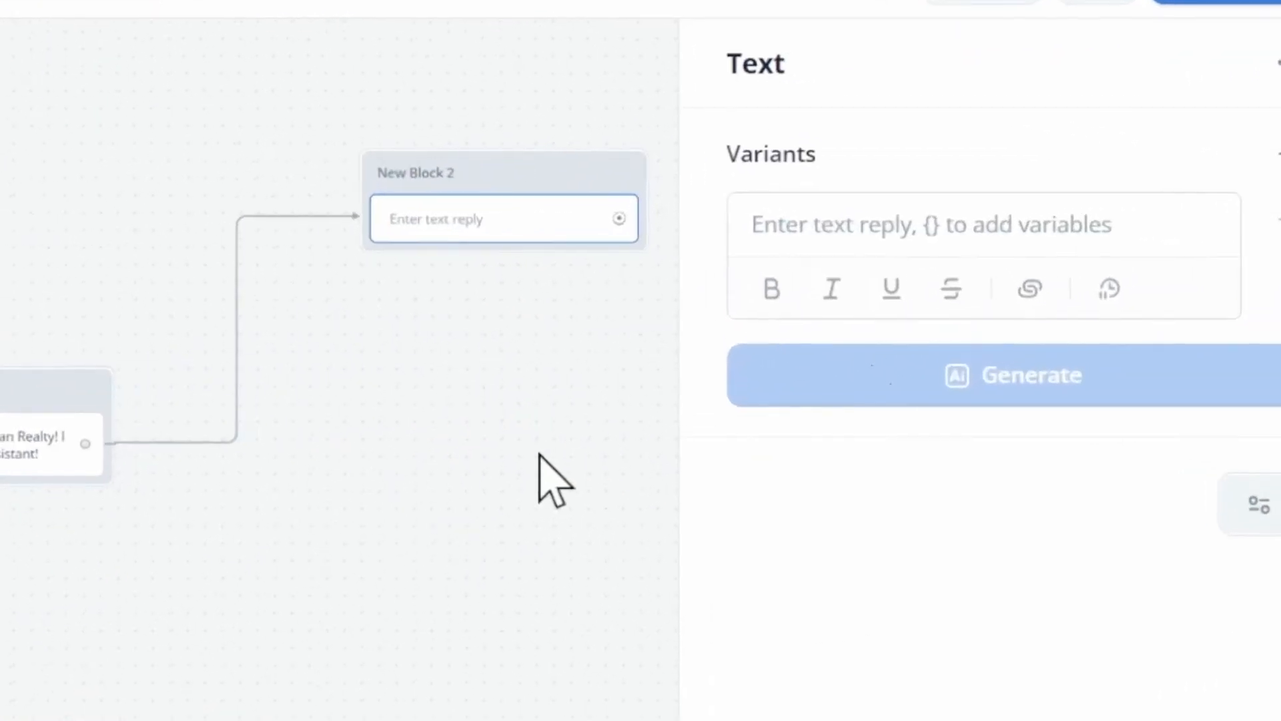
Enter "How may I help you?" as the new Text step's reply and try to generate variants of it.
{"action": "left_click", "coordinate": [898, 218]}
{"action": "type", "text": "How may I help you?"}
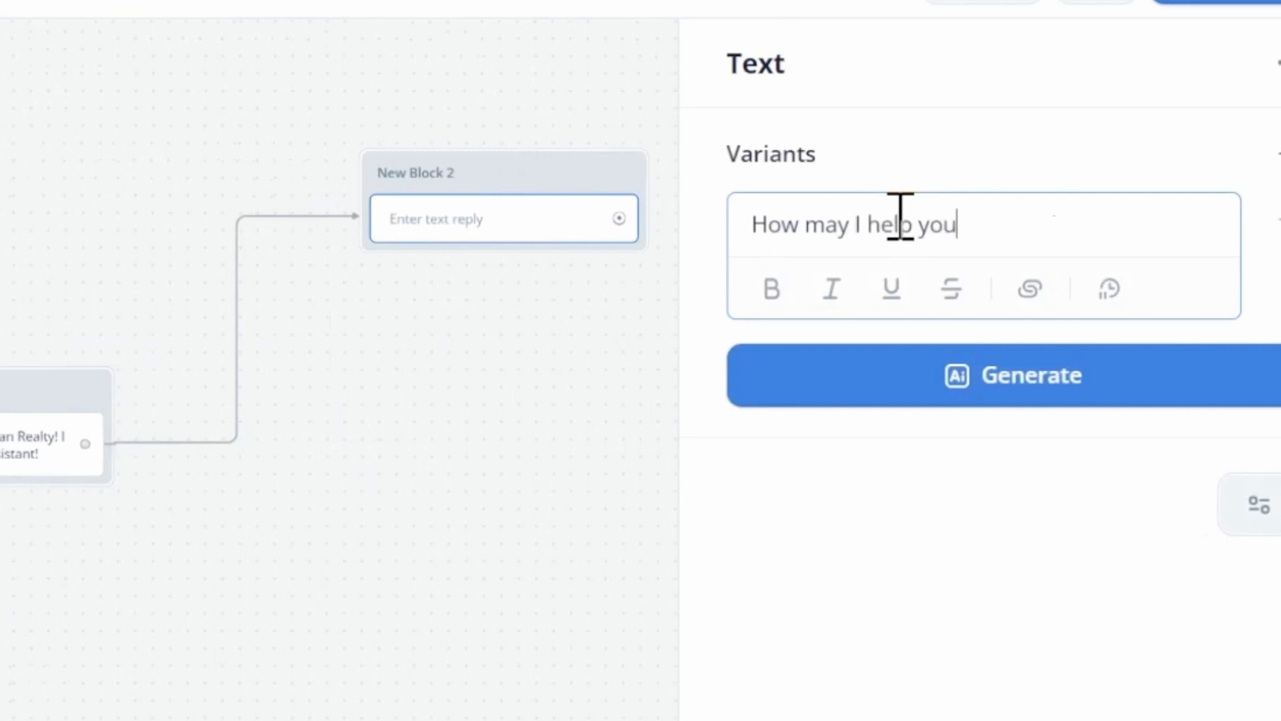
{"action": "left_click", "coordinate": [984, 374]}
{"action": "left_click", "coordinate": [983, 526]}
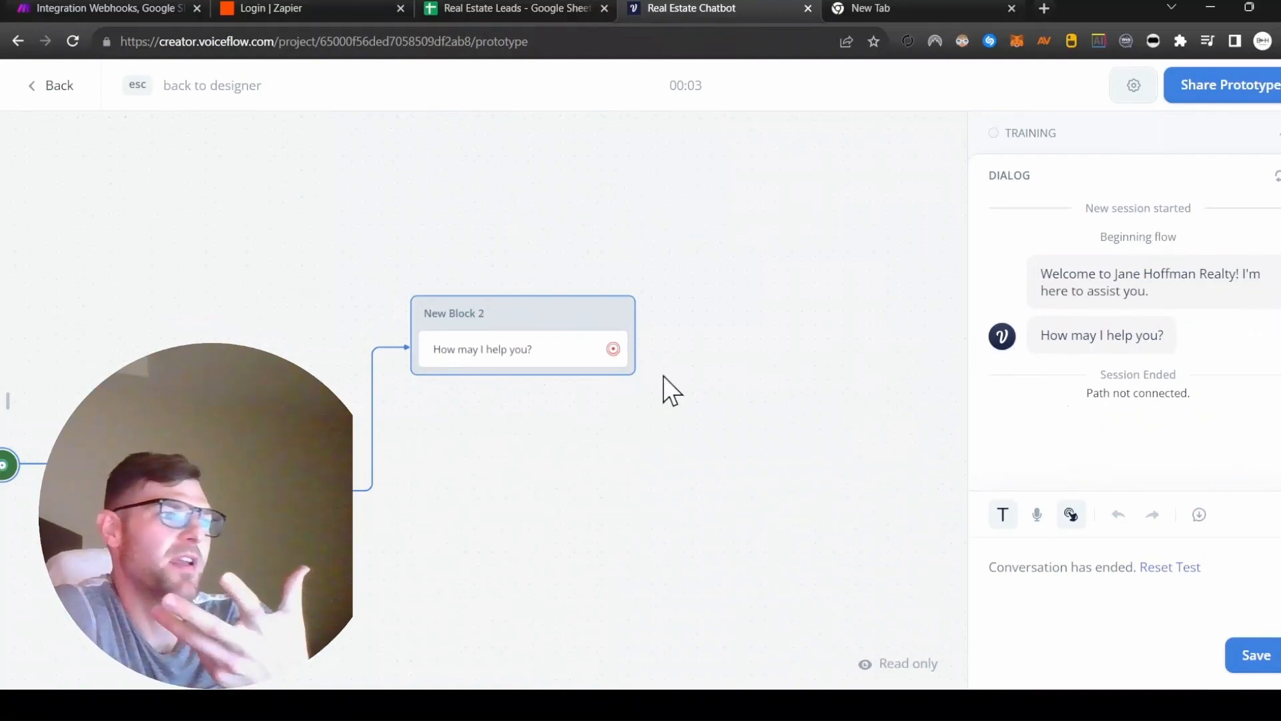
Review the two connected blocks in the prototype and return to the designer.
{"action": "left_click_drag", "start_coordinate": [528, 417], "coordinate": [743, 367]}
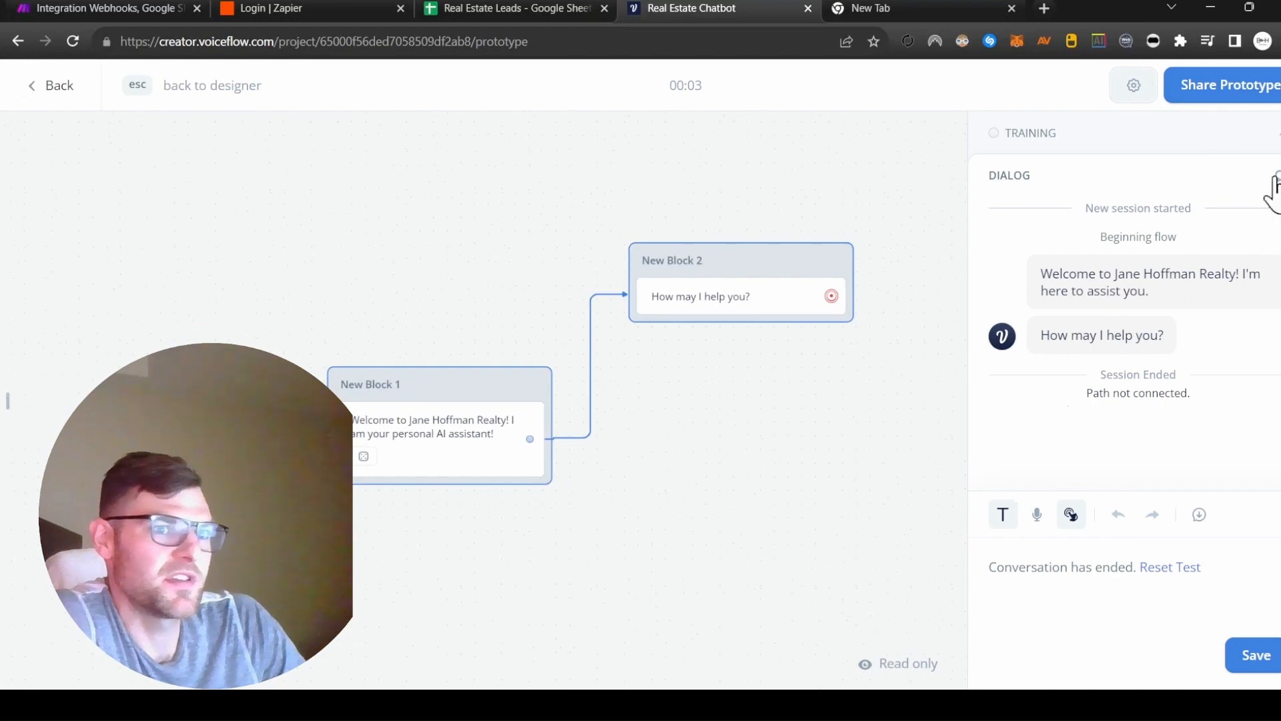
{"action": "key", "text": "Escape"}
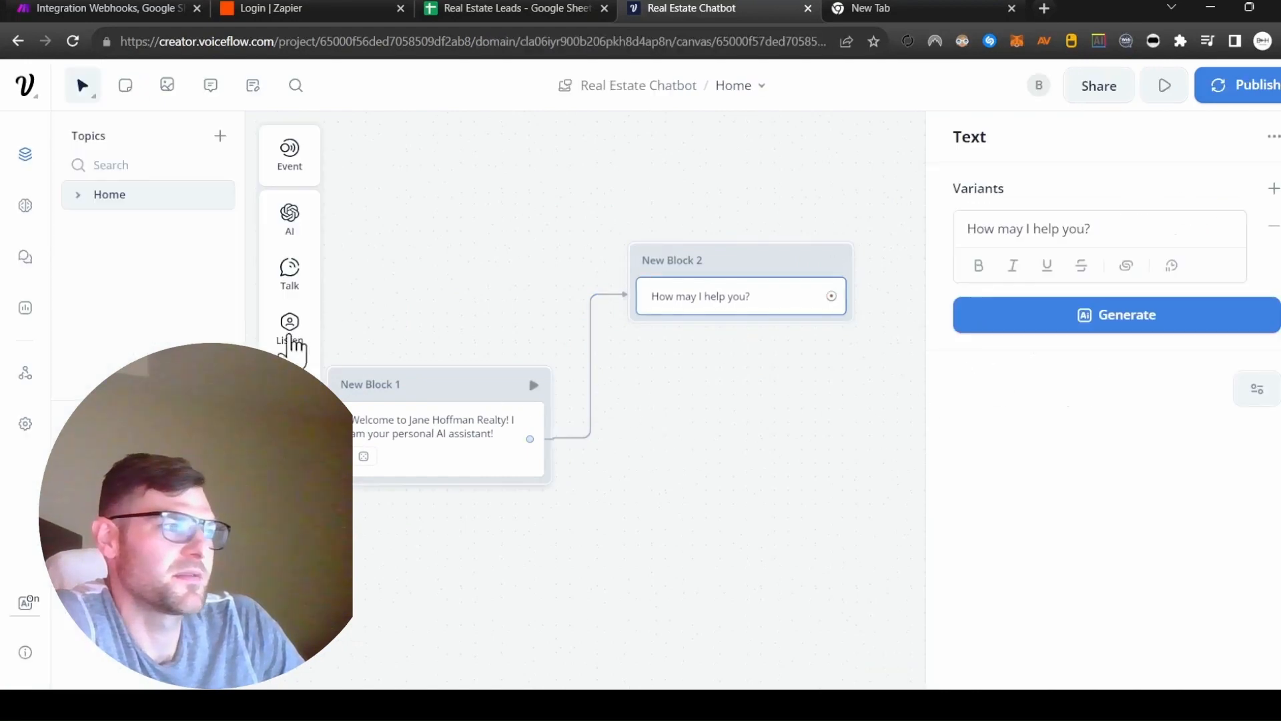
{"action": "mouse_move", "coordinate": [288, 280]}
{"action": "left_click", "coordinate": [445, 210]}
{"action": "mouse_move", "coordinate": [289, 336]}
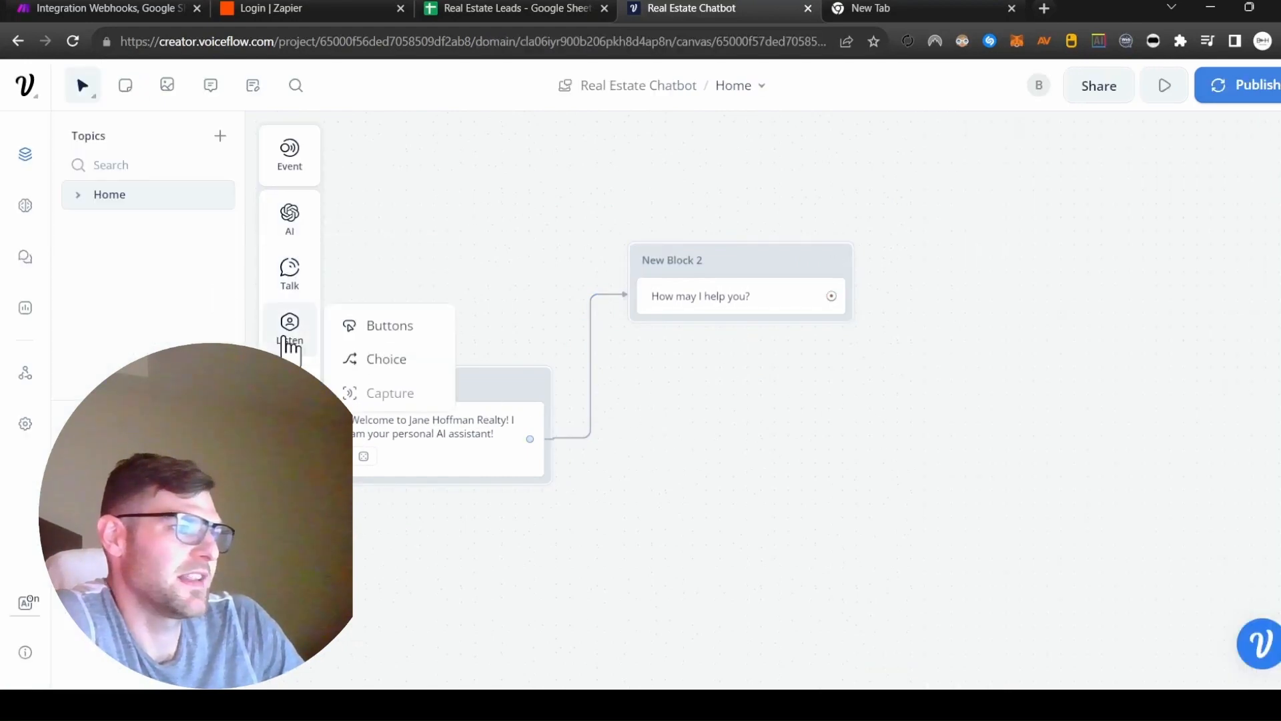
{"action": "left_click_drag", "start_coordinate": [387, 393], "coordinate": [729, 348]}
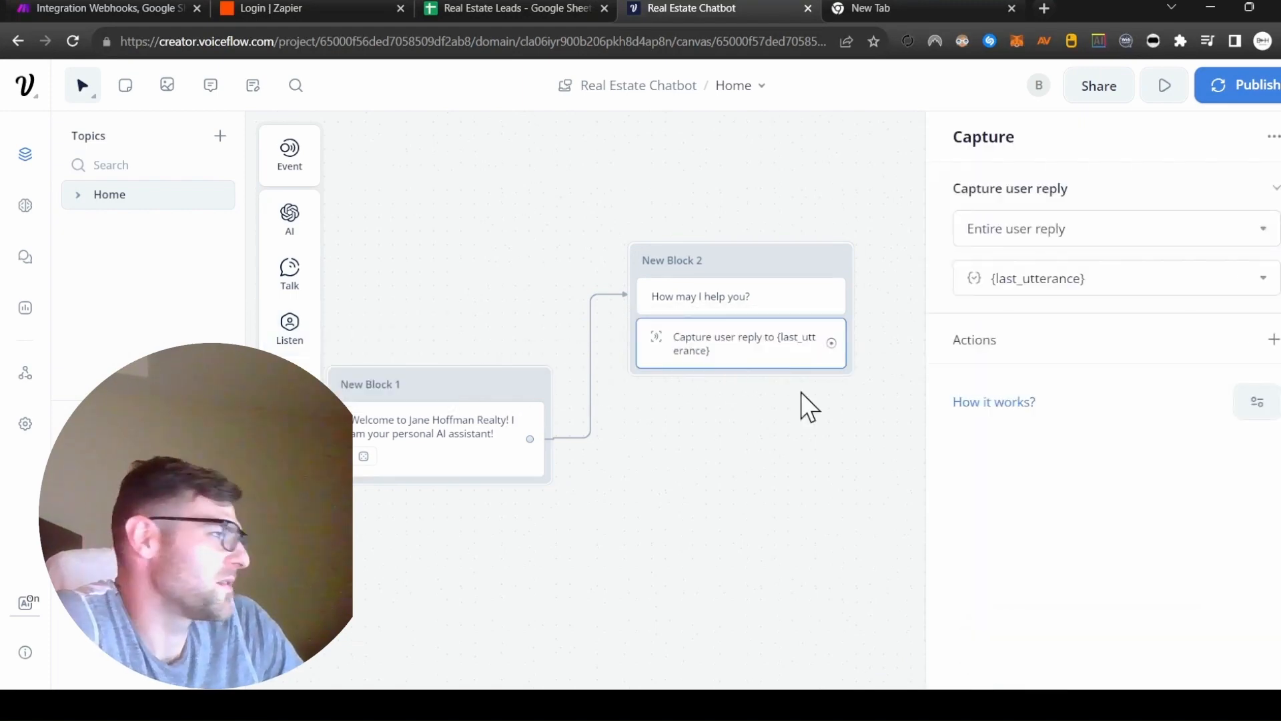
{"action": "key", "text": "Delete"}
Add a Buttons step below the "How may I help you?" text, labelling its first button "Property Inquiries (Buy/Rent or Sell)".
{"action": "mouse_move", "coordinate": [294, 347]}
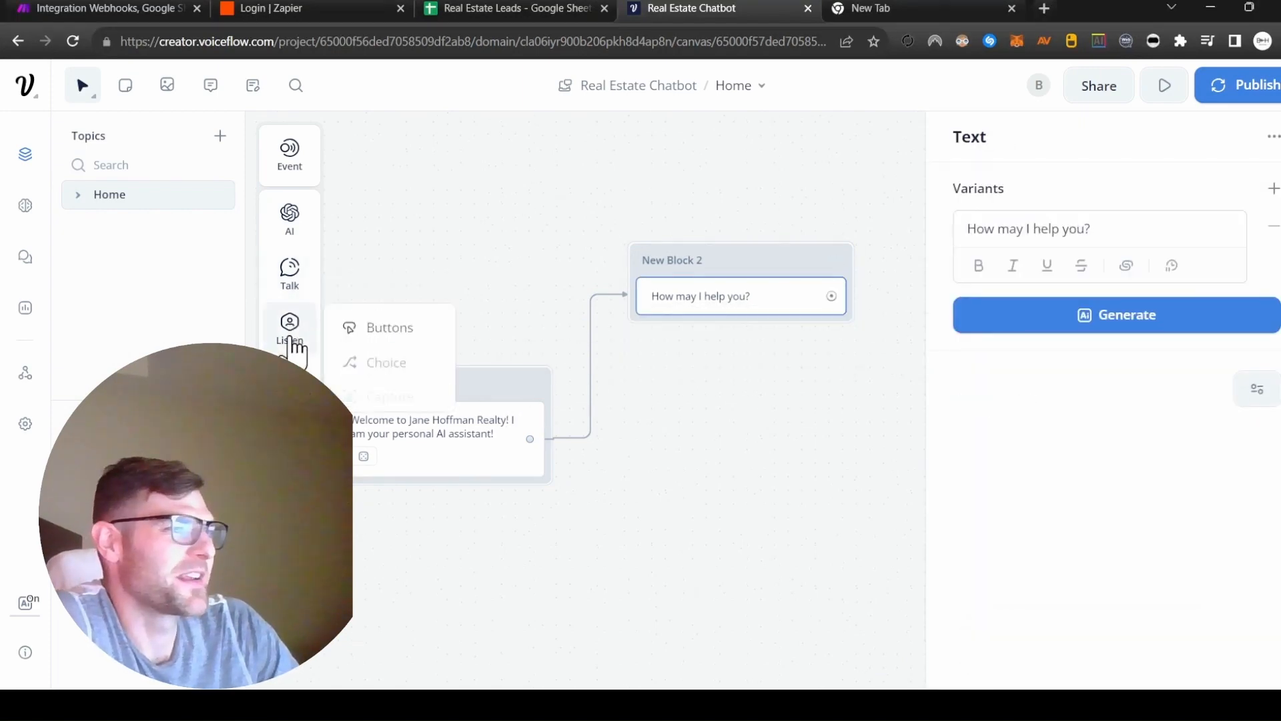
{"action": "left_click_drag", "start_coordinate": [407, 330], "coordinate": [727, 340]}
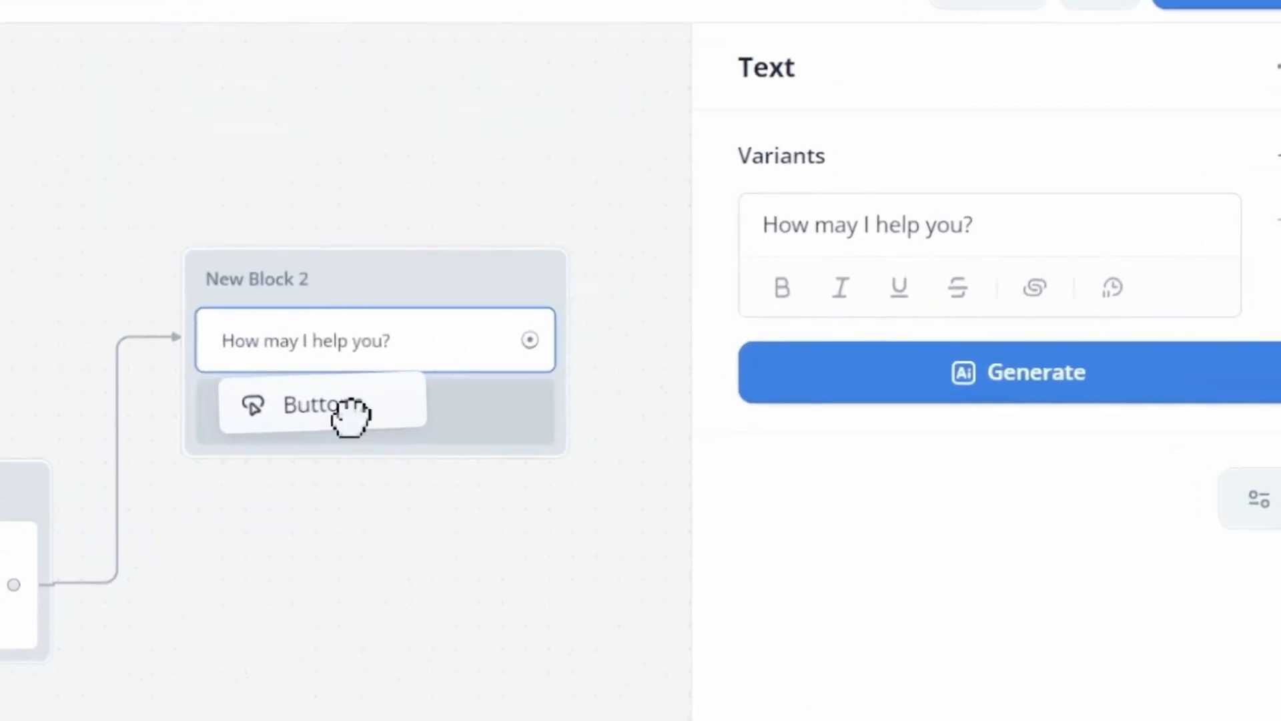
{"action": "left_click_drag", "start_coordinate": [350, 417], "coordinate": [349, 421]}
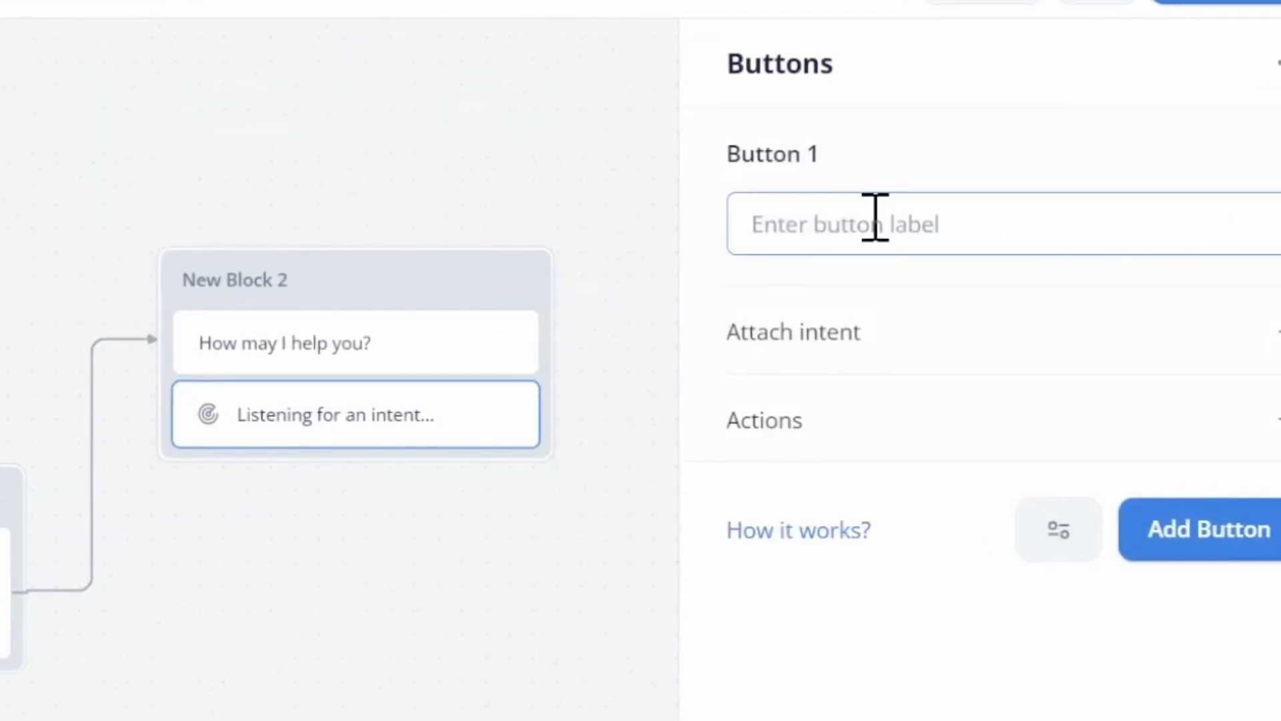
{"action": "type", "text": "Property Inquir"}
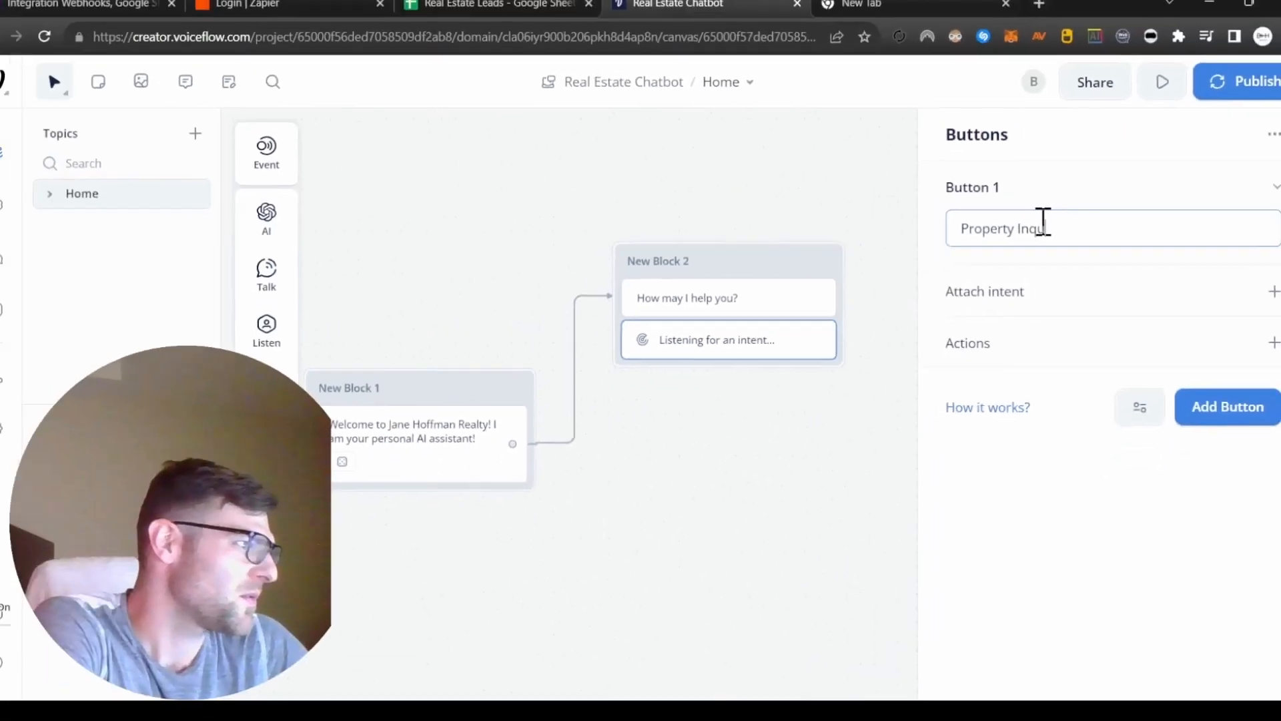
{"action": "type", "text": "ies (Buy/Rent or Sell)"}
Add two more buttons to the step, labelled "Schedule a viewing" and "Contact Our Team".
{"action": "key", "text": "Return"}
{"action": "type", "text": "Sche"}
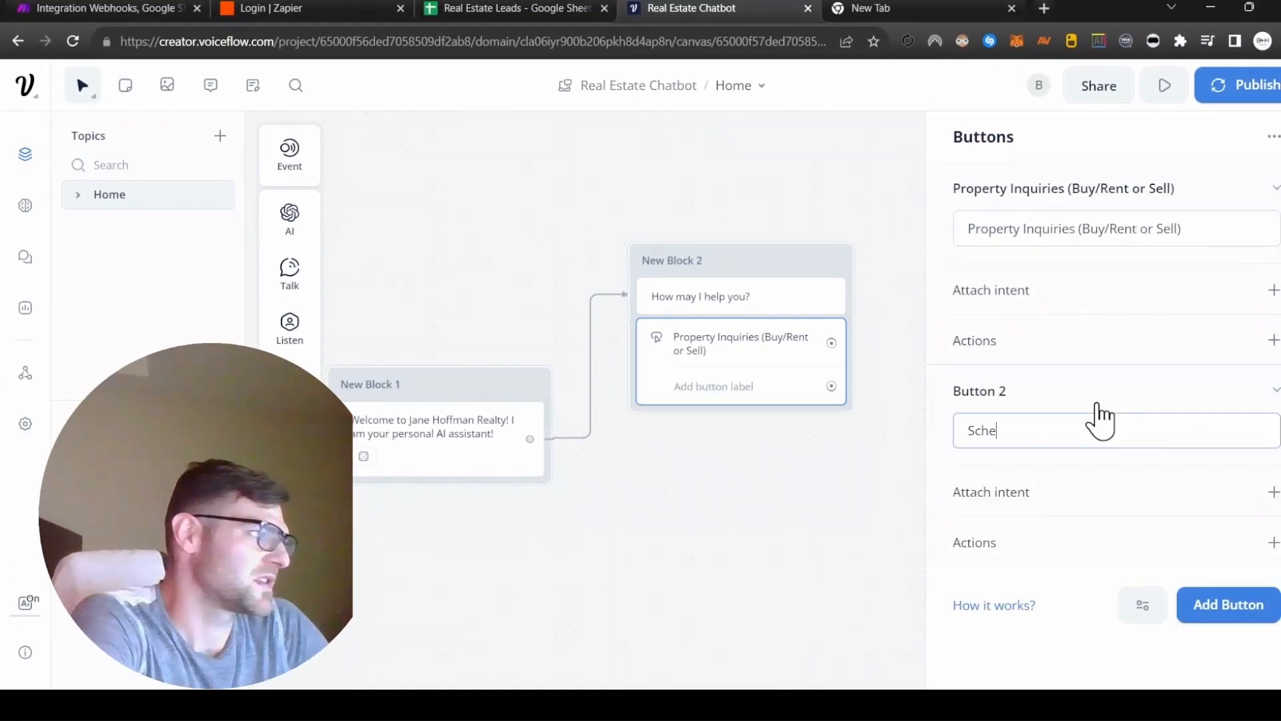
{"action": "type", "text": "dule a viewing"}
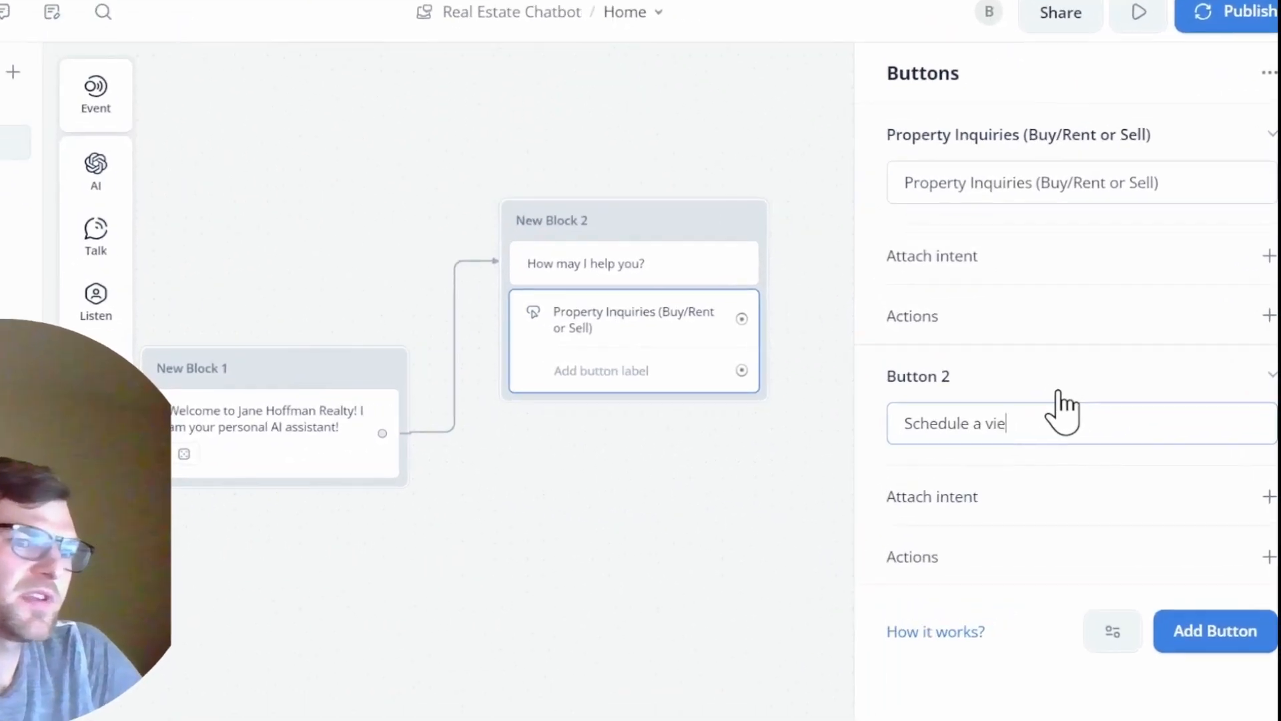
{"action": "key", "text": "Return"}
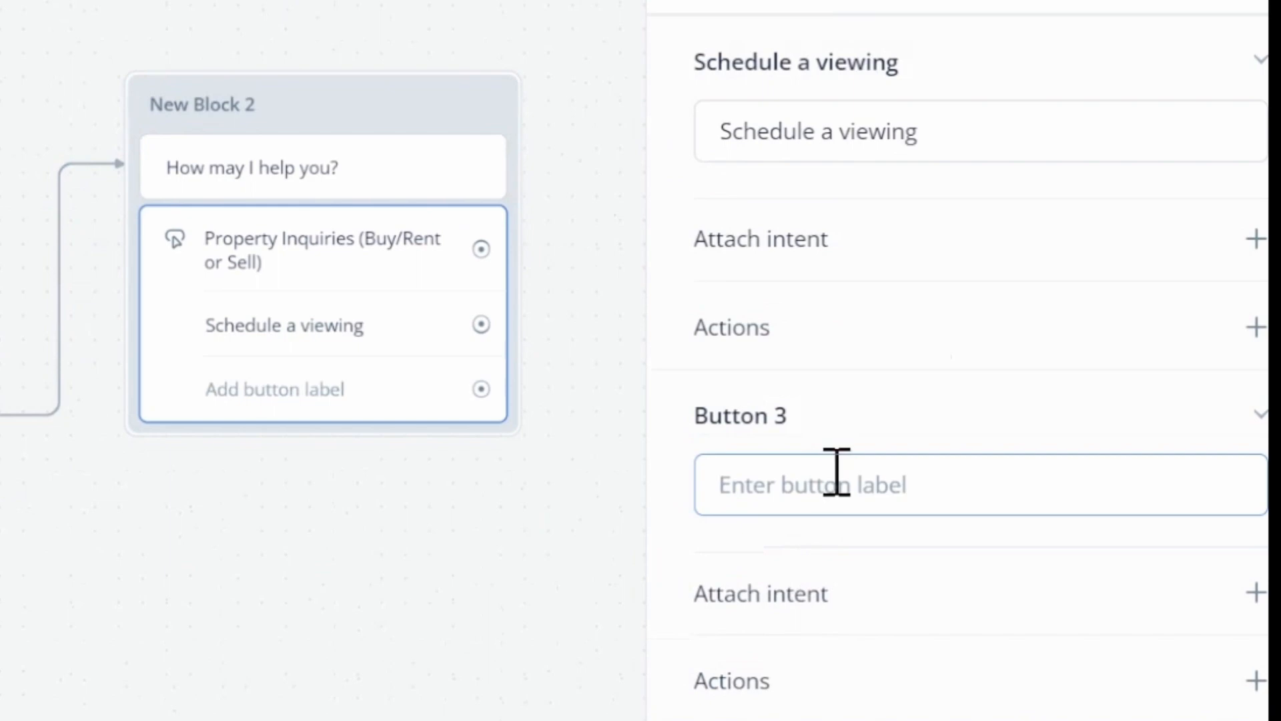
{"action": "type", "text": "Contac"}
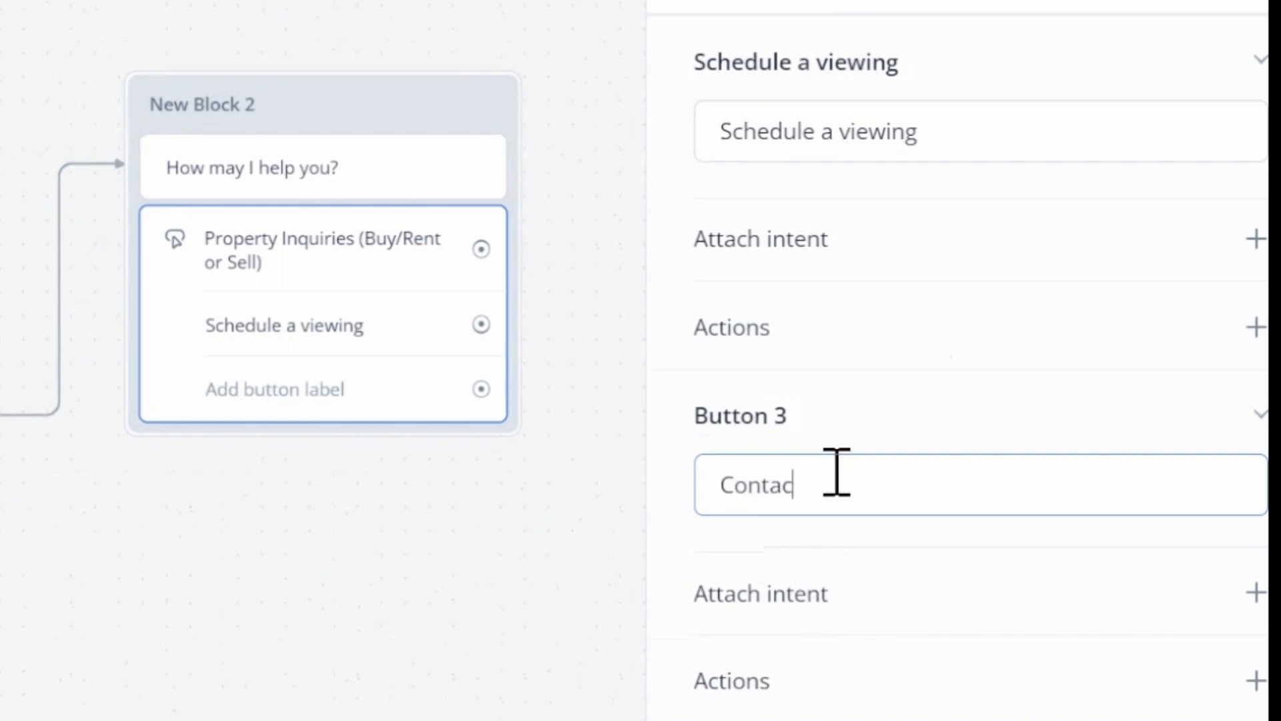
{"action": "type", "text": "m"}
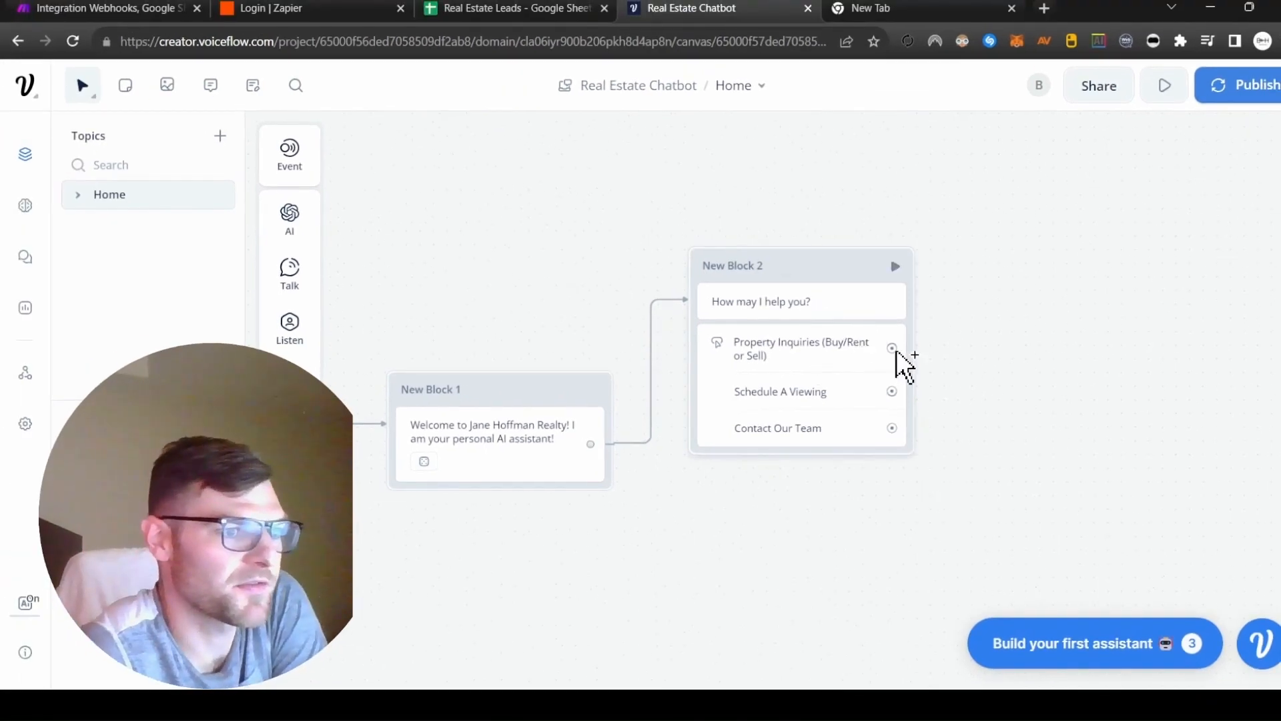
Connect the Property Inquiries button to a new block with a Text step asking "Are you looking to buy, sell or rent a property?".
{"action": "left_click_drag", "start_coordinate": [892, 348], "coordinate": [1058, 255]}
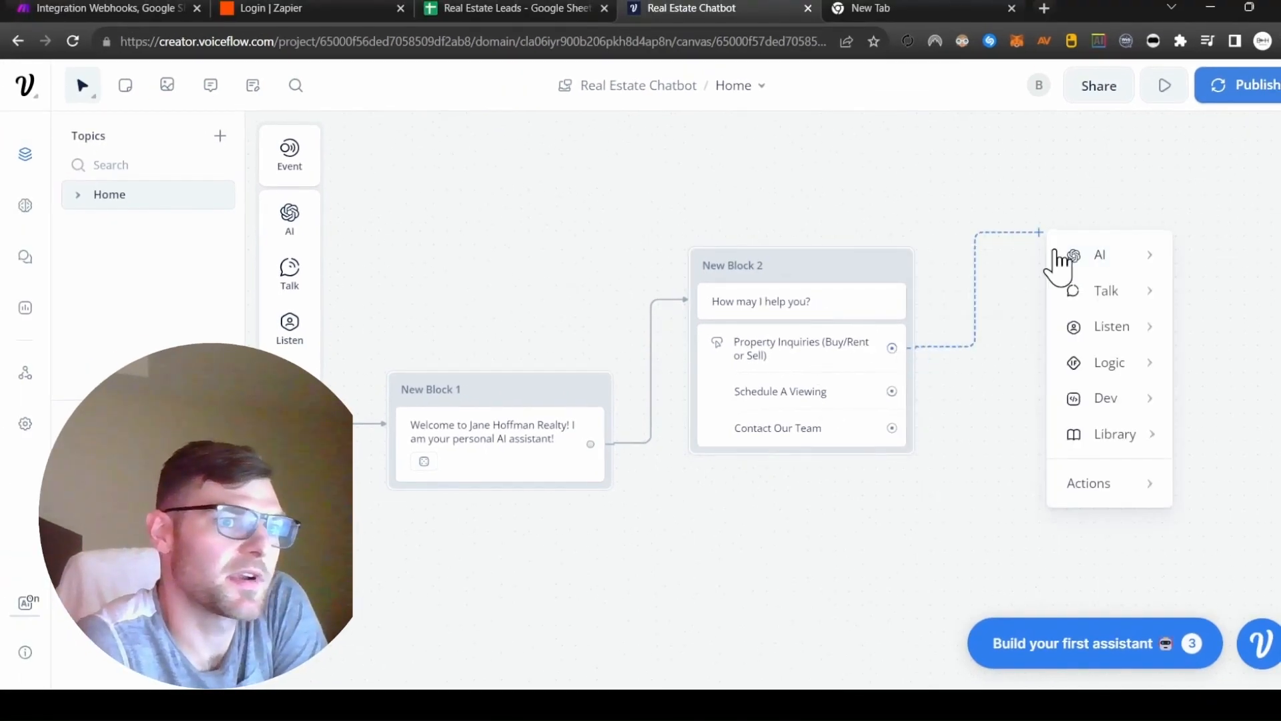
{"action": "mouse_move", "coordinate": [1135, 289]}
{"action": "left_click", "coordinate": [1235, 309]}
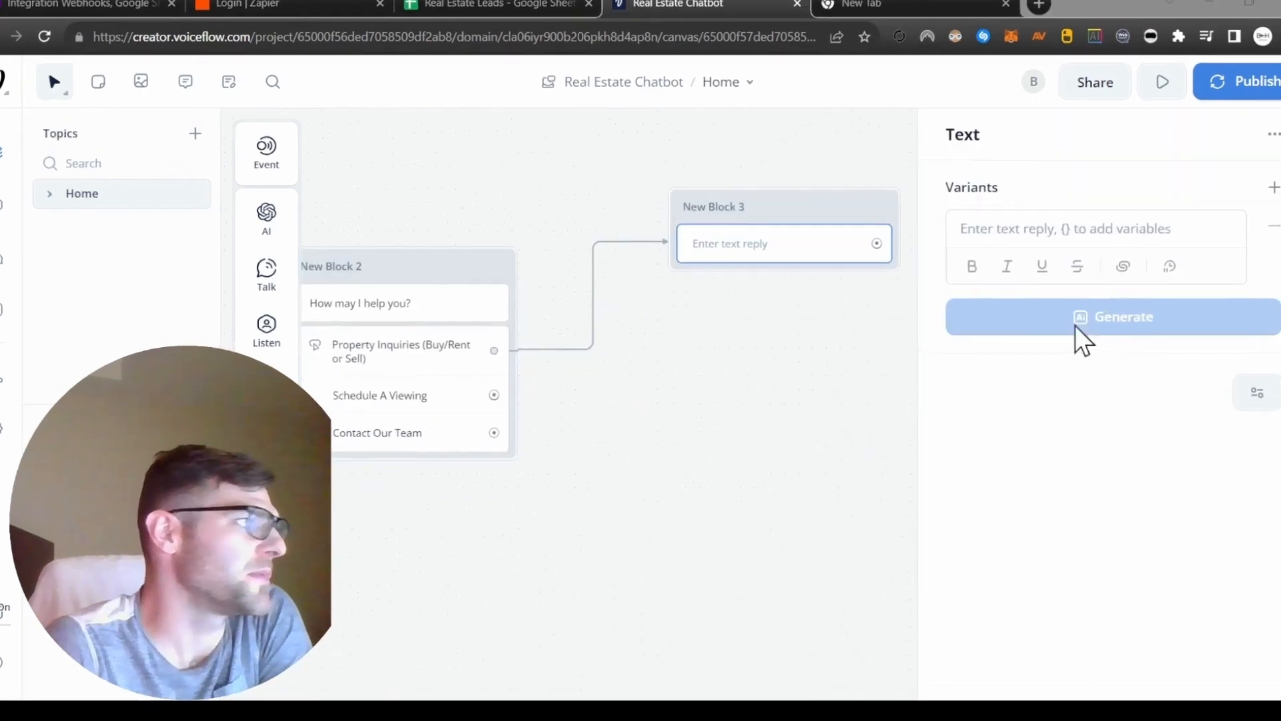
{"action": "left_click", "coordinate": [1061, 227]}
{"action": "type", "text": "Are you"}
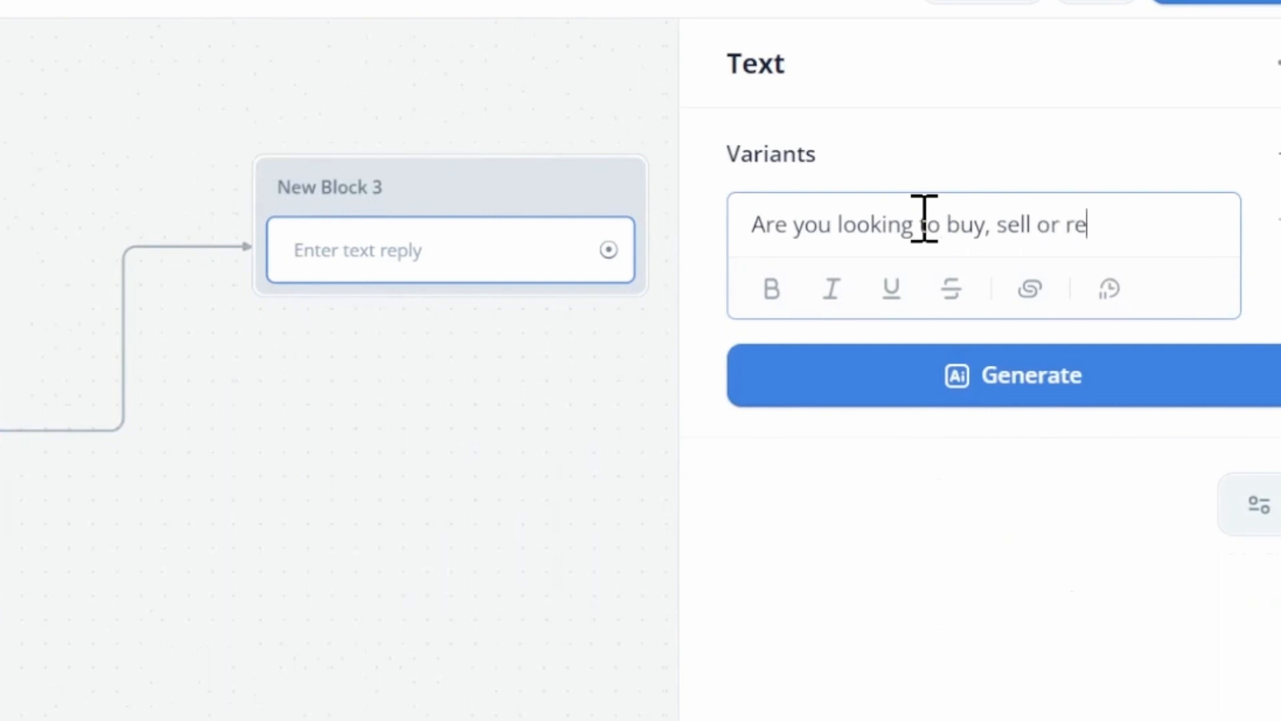
{"action": "type", "text": "looking to buy, sell or rent a property?"}
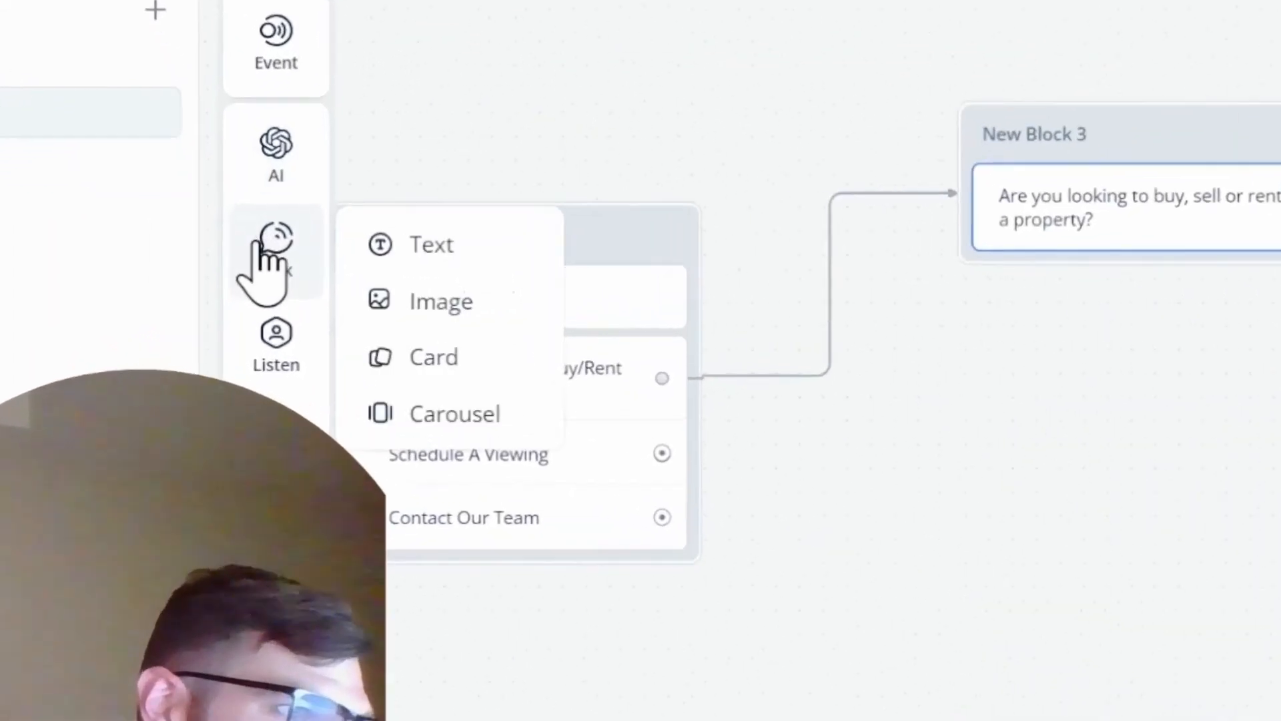
Add a Buttons step below the buy, sell or rent question with the buttons "Buy", "Sell" and "Rent".
{"action": "mouse_move", "coordinate": [292, 329]}
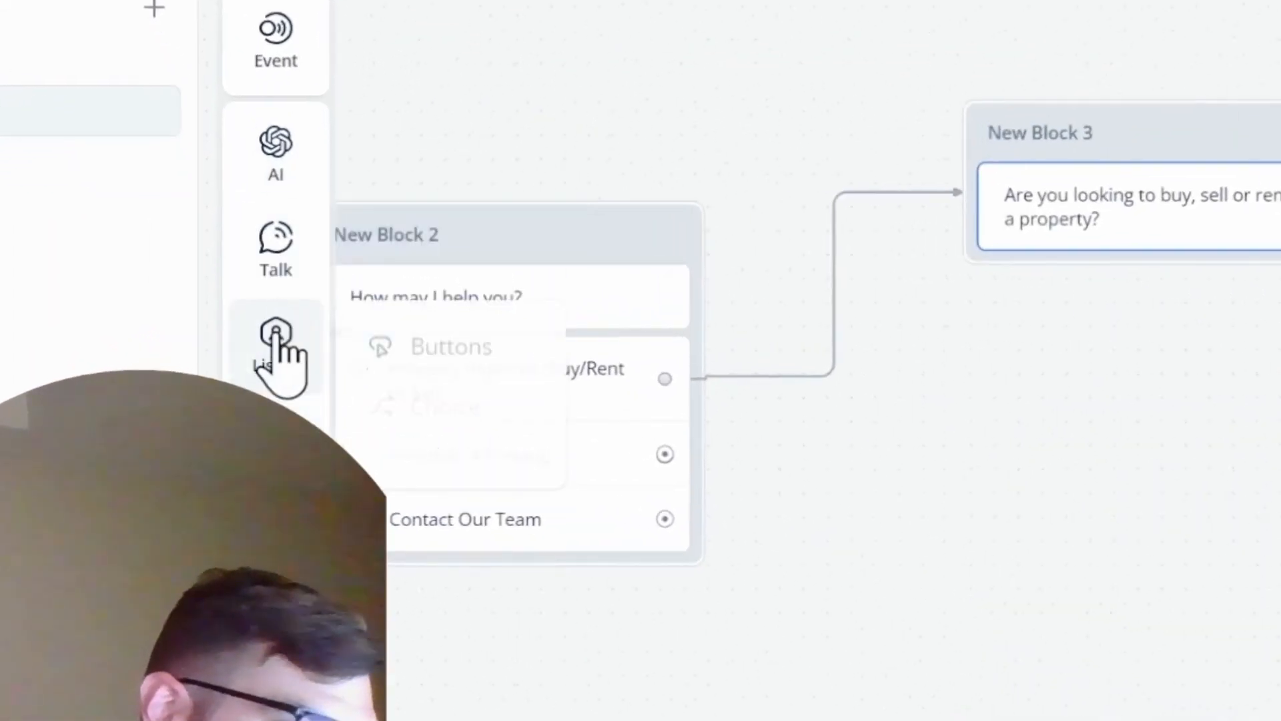
{"action": "left_click_drag", "start_coordinate": [443, 347], "coordinate": [1135, 280]}
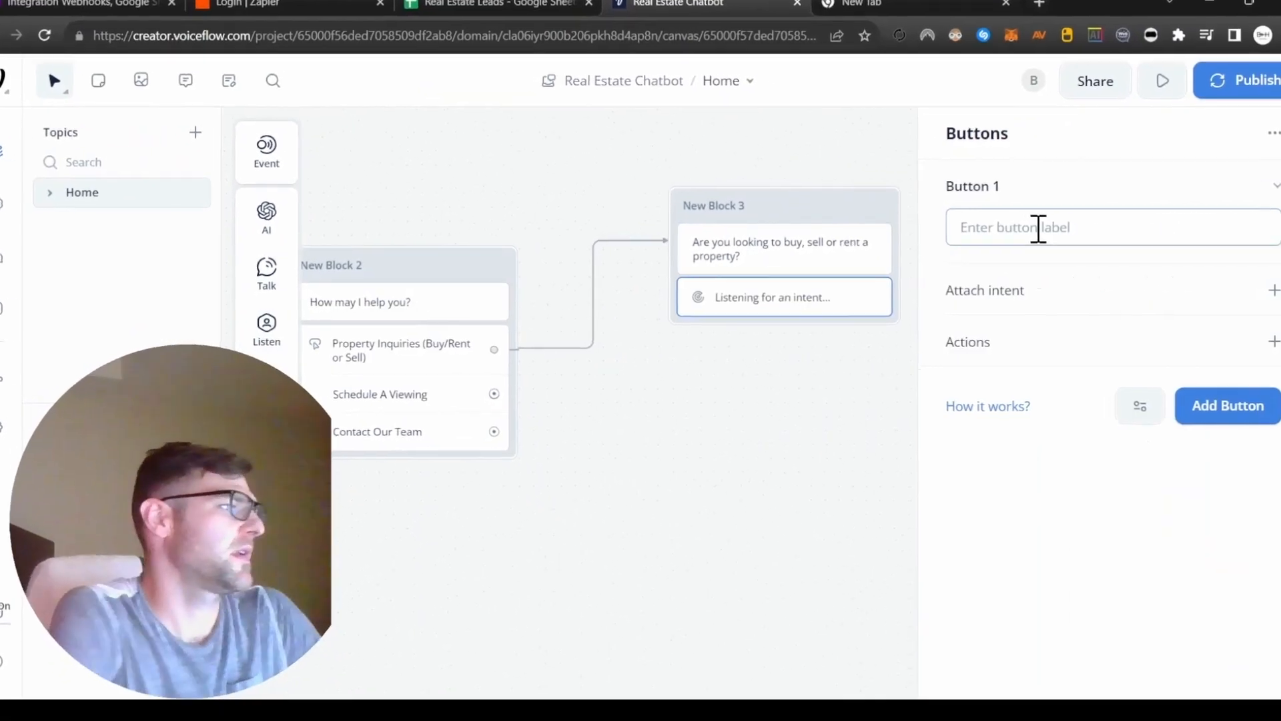
{"action": "type", "text": "Buy"}
{"action": "left_click", "coordinate": [1211, 485]}
{"action": "type", "text": "Sell"}
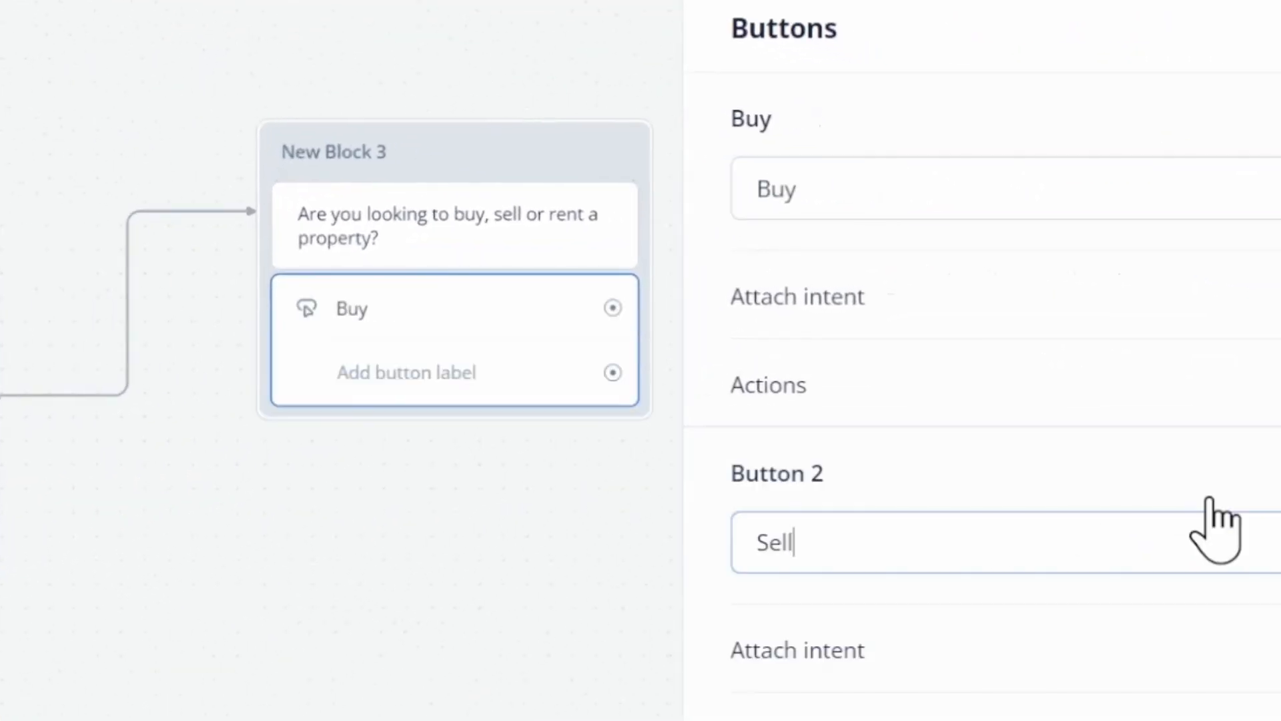
{"action": "key", "text": "Return"}
{"action": "type", "text": "Rent"}
{"action": "key", "text": "Return"}
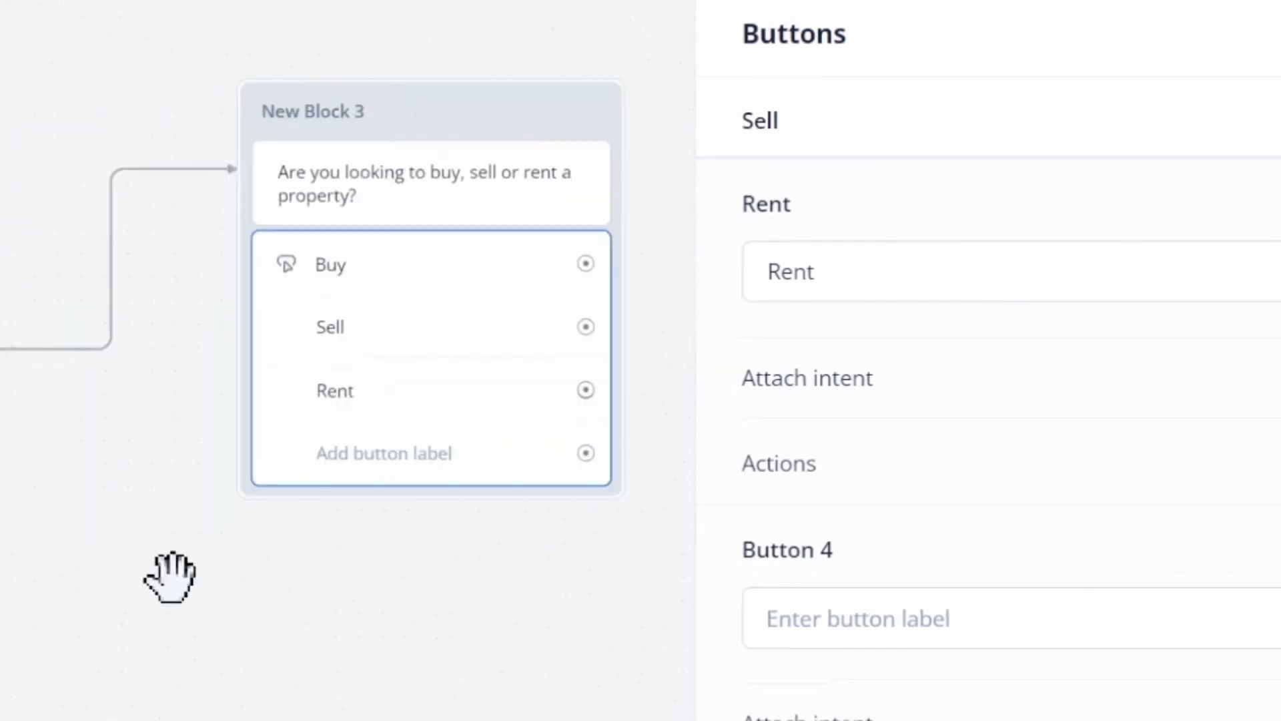
{"action": "left_click", "coordinate": [170, 577]}
Publish the assistant for production with the version name 1.
{"action": "left_click", "coordinate": [1234, 85]}
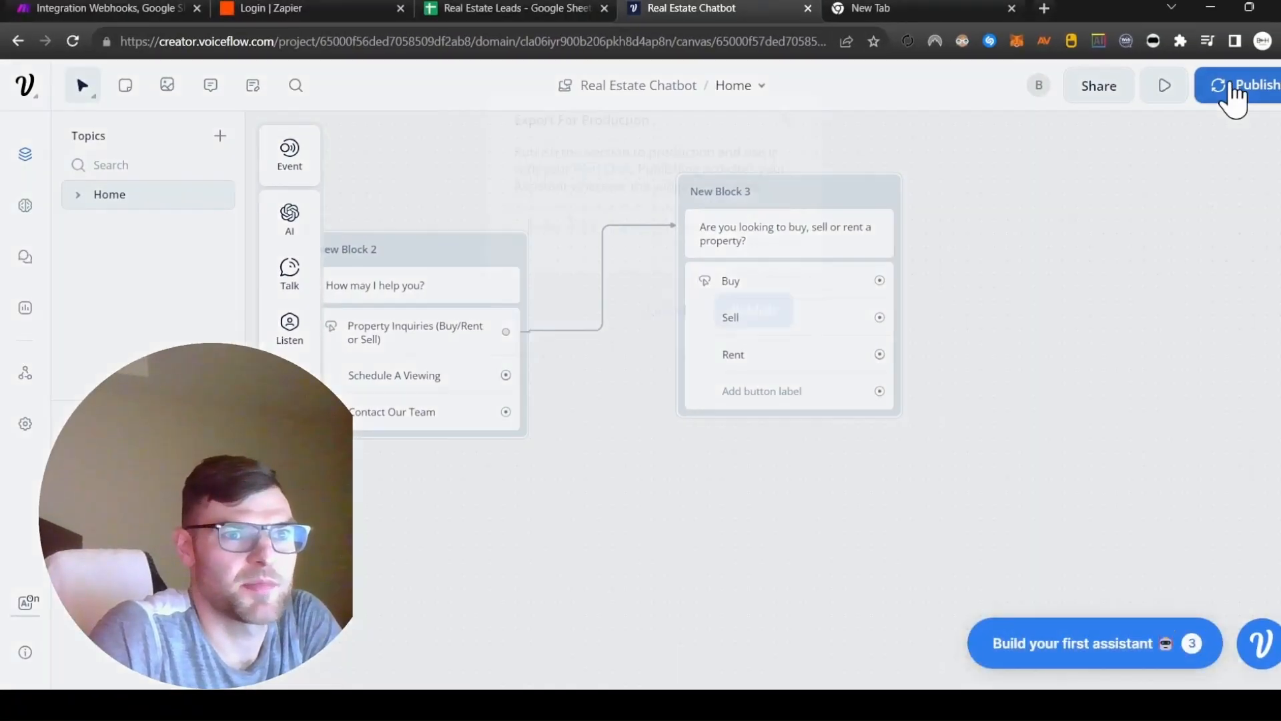
{"action": "type", "text": "1"}
{"action": "left_click", "coordinate": [744, 300]}
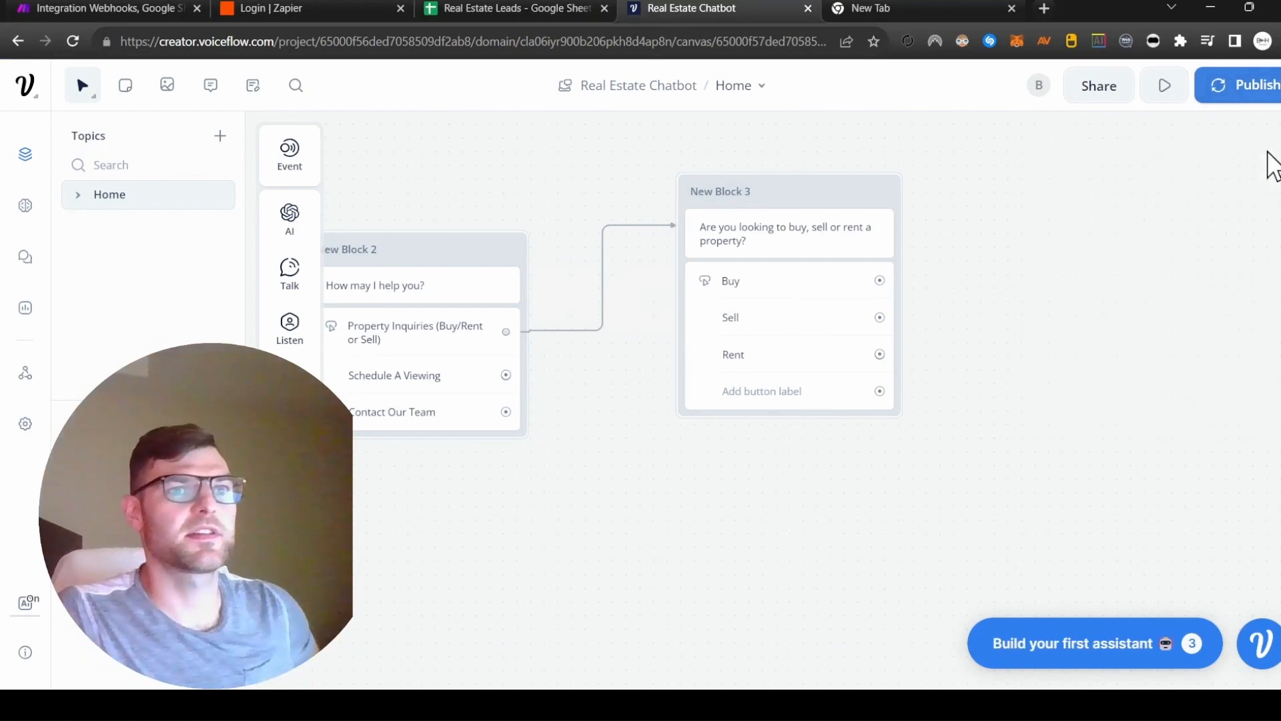
Run the prototype test, answering with Property Inquiries and Buy, and examine the training section and the end of the flow.
{"action": "left_click", "coordinate": [1165, 88]}
{"action": "left_click", "coordinate": [1120, 444]}
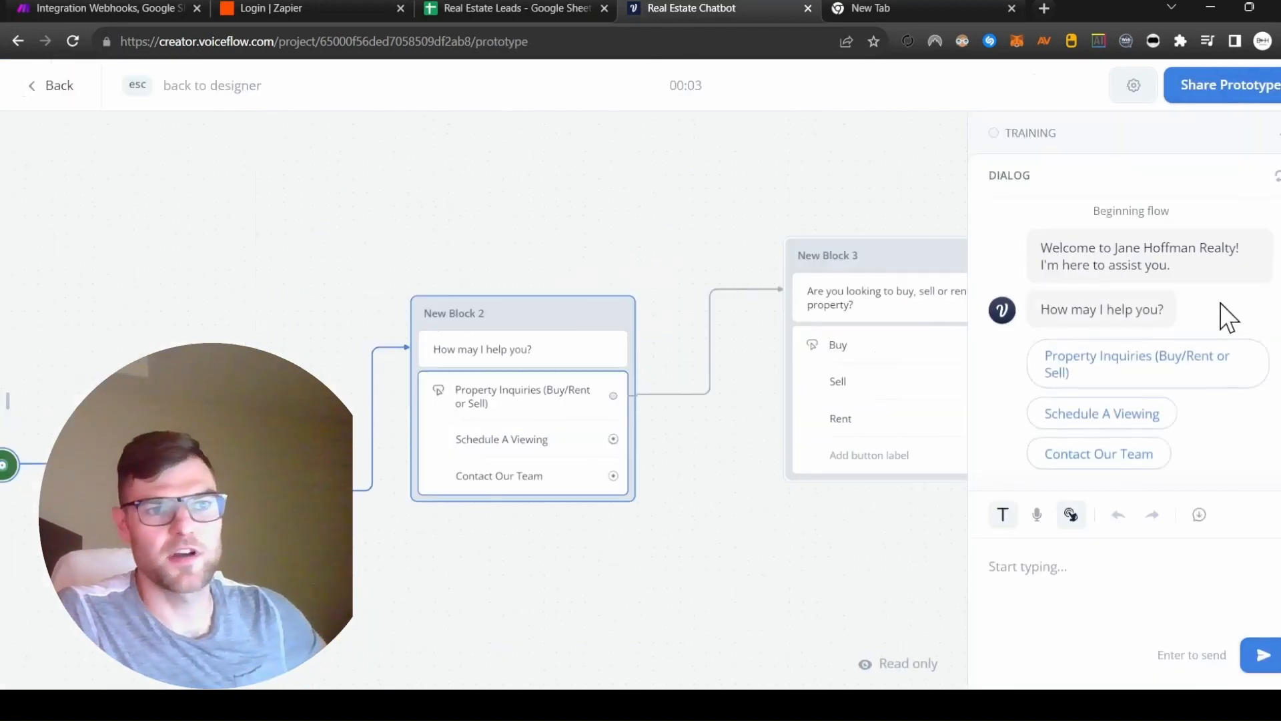
{"action": "left_click", "coordinate": [1127, 371]}
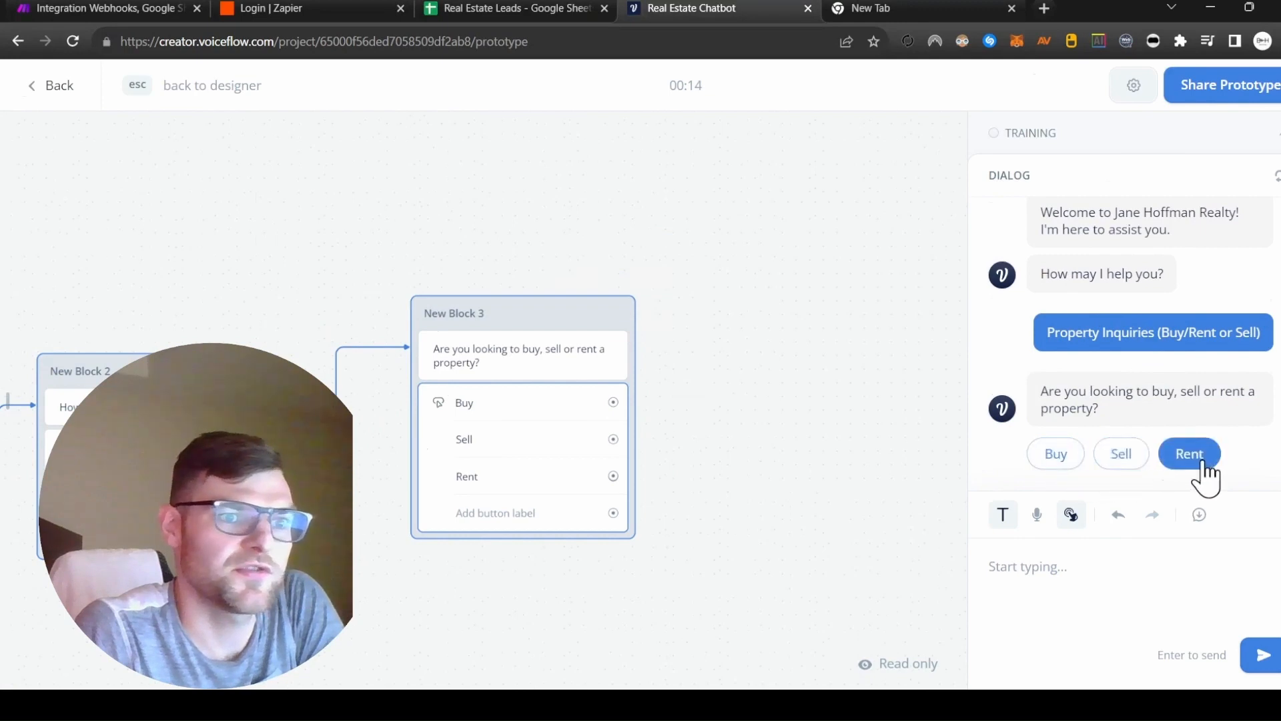
{"action": "left_click", "coordinate": [1056, 461]}
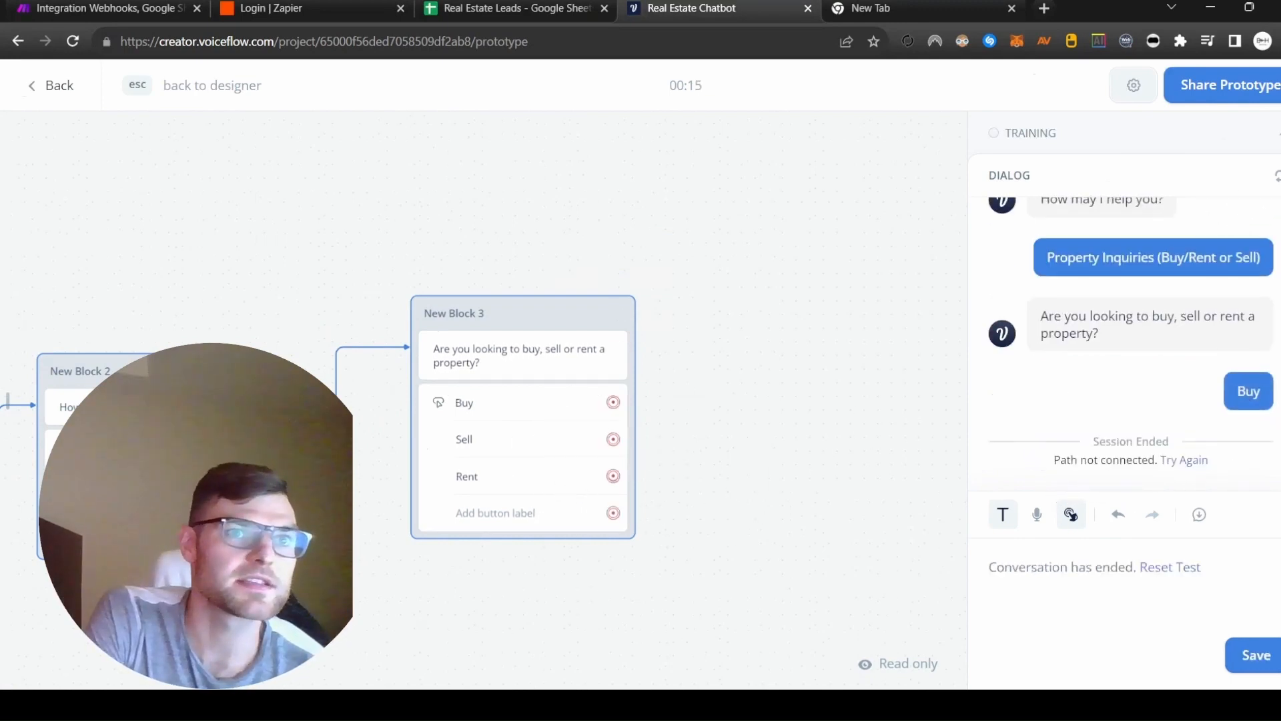
{"action": "left_click", "coordinate": [1213, 139]}
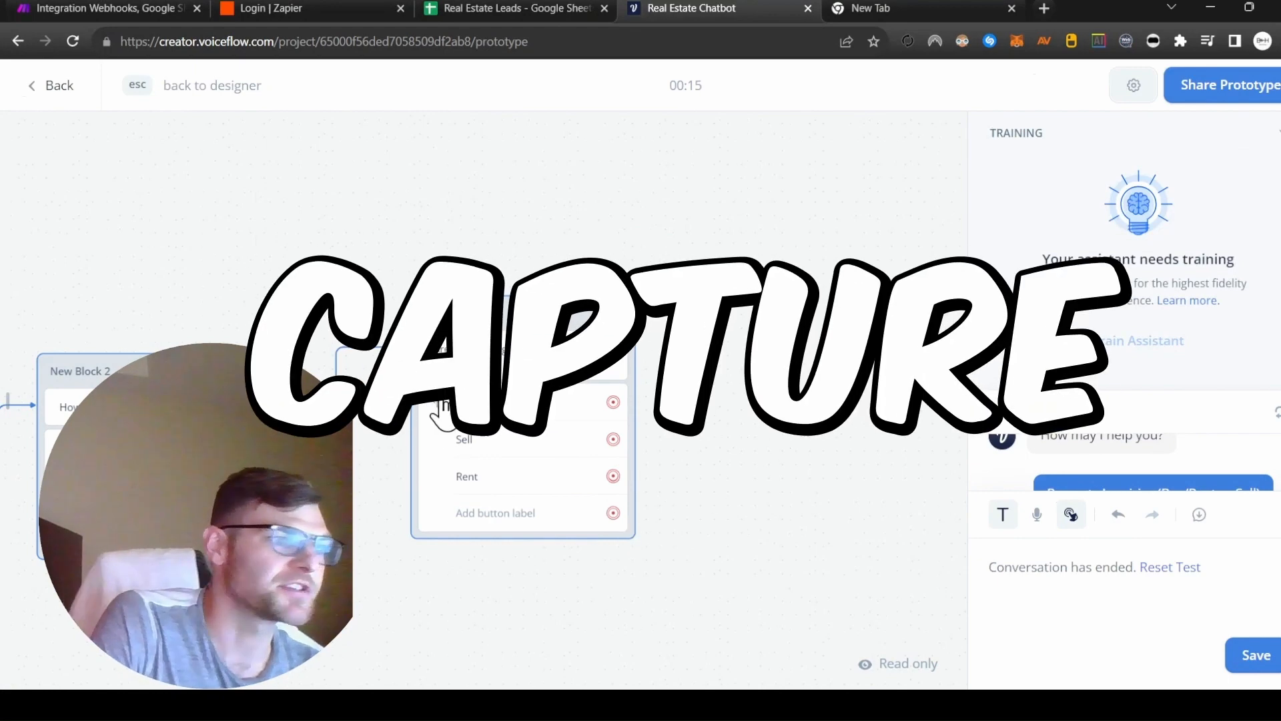
{"action": "left_click_drag", "start_coordinate": [809, 384], "coordinate": [774, 335]}
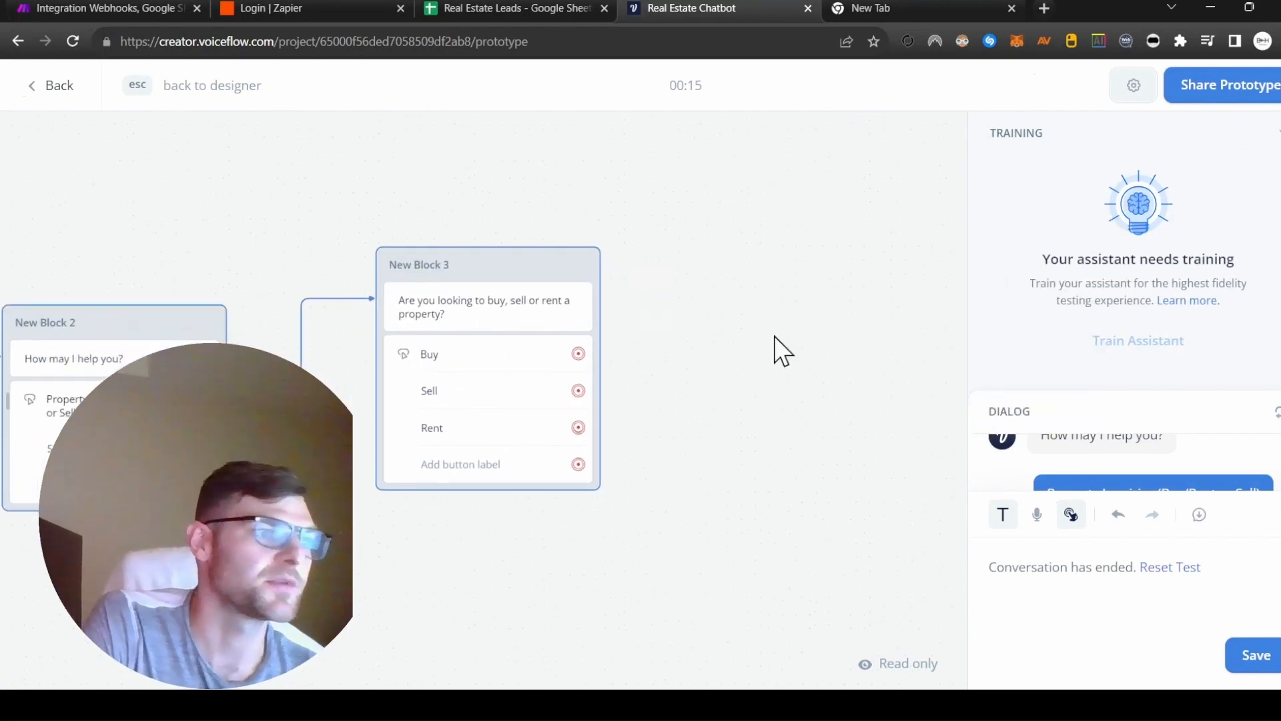